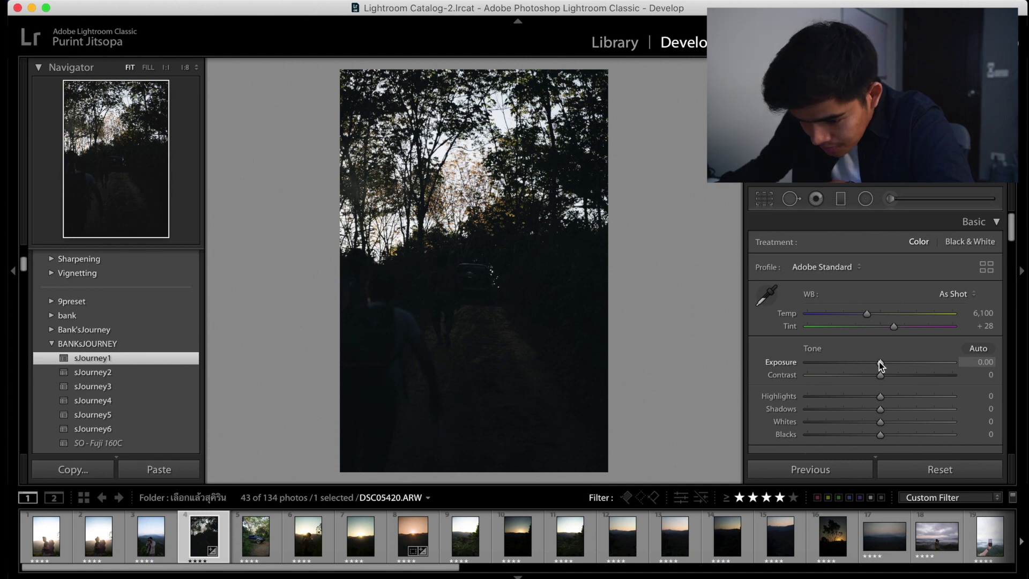
Set the forest path photo's exposure to +1.55, contrast +28, highlights −90, shadows +58 and whites −12.
left_click_drag(879, 362, 901, 376)
left_click_drag(881, 397, 918, 412)
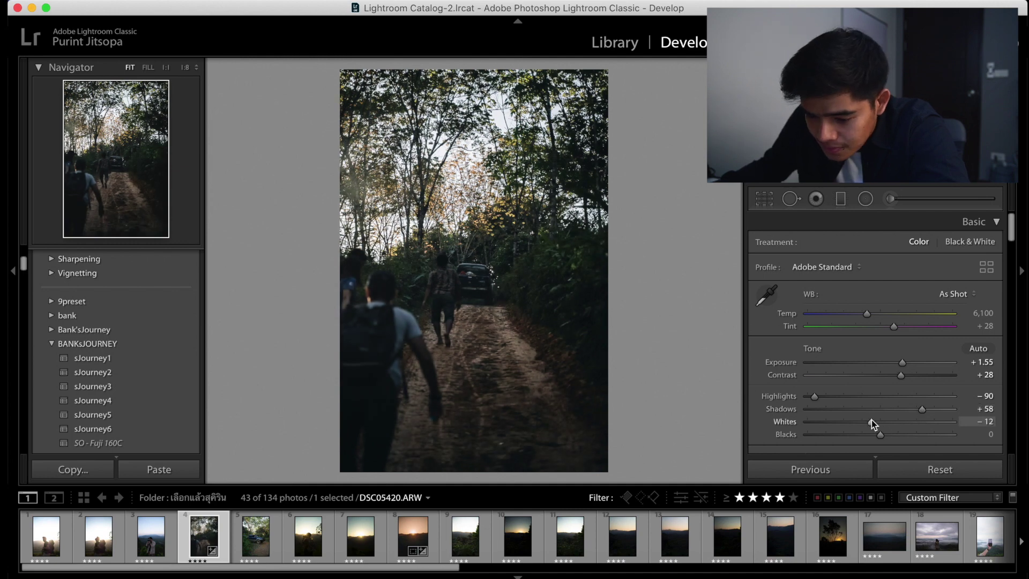
Crop the forest path photo to a 4 x 3 aspect ratio and reposition the frame around the walkers and car.
left_click(764, 199)
left_click(885, 247)
left_click(879, 331)
left_click_drag(474, 240, 606, 245)
key("Return")
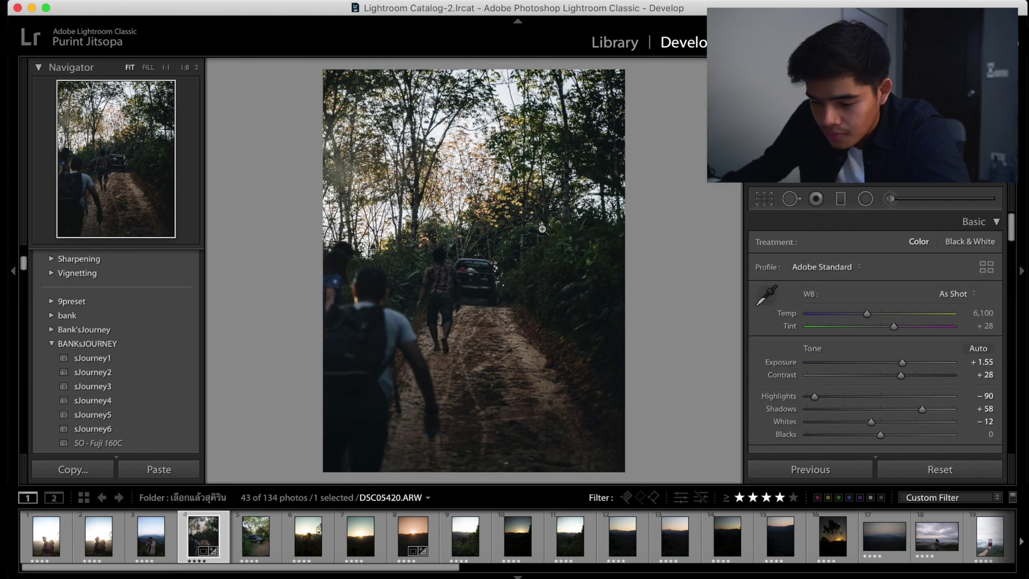
Raise the forest path photo's shadows to +66 and cool its white balance temperature to 5,972.
left_click_drag(920, 409, 925, 409)
left_click_drag(867, 313, 862, 311)
Split-tone the forest path photo's shadows with hue 215 and saturation 4.
scroll(862, 310, "down", 5)
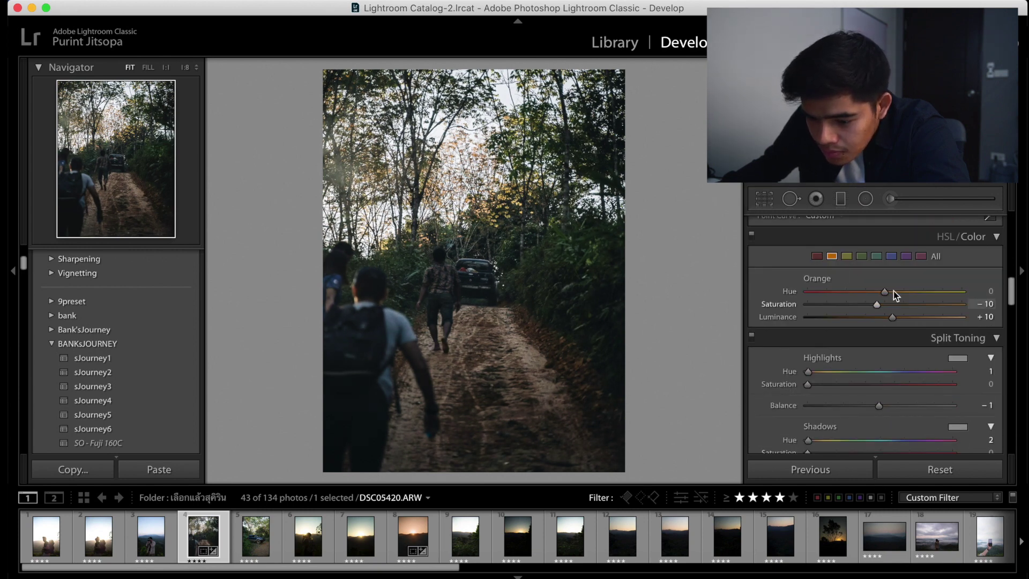
left_click(957, 426)
left_click_drag(827, 510, 824, 510)
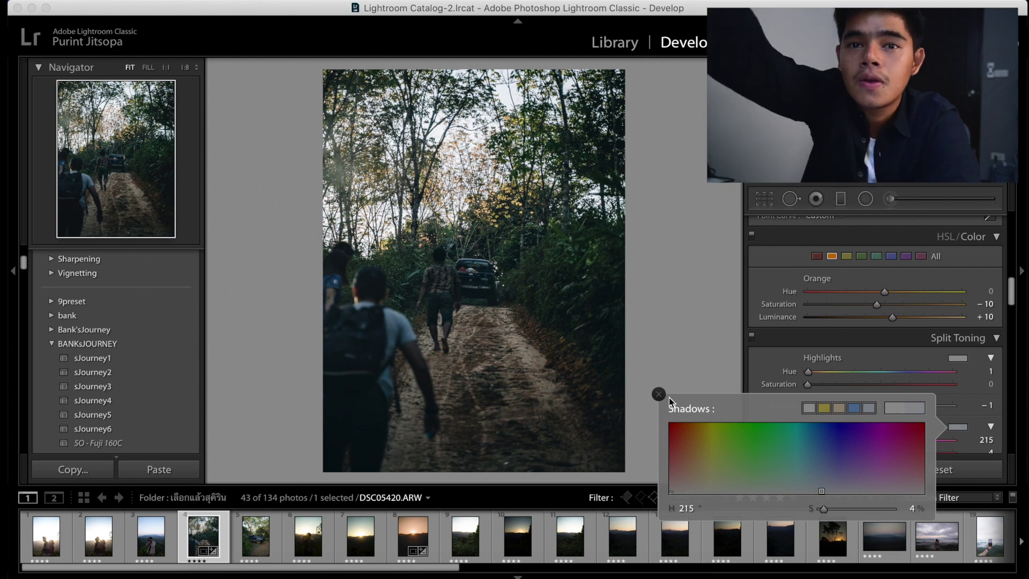
left_click(659, 395)
Split-tone the forest path photo's highlights with a warm tint of hue 37 and saturation 7.
left_click(958, 358)
left_click(839, 340)
left_click_drag(833, 441, 824, 443)
left_click(659, 326)
Set the green color's hue to −27 and its saturation to −57 in the forest path photo.
scroll(850, 352, "up", 1)
left_click_drag(885, 310, 823, 306)
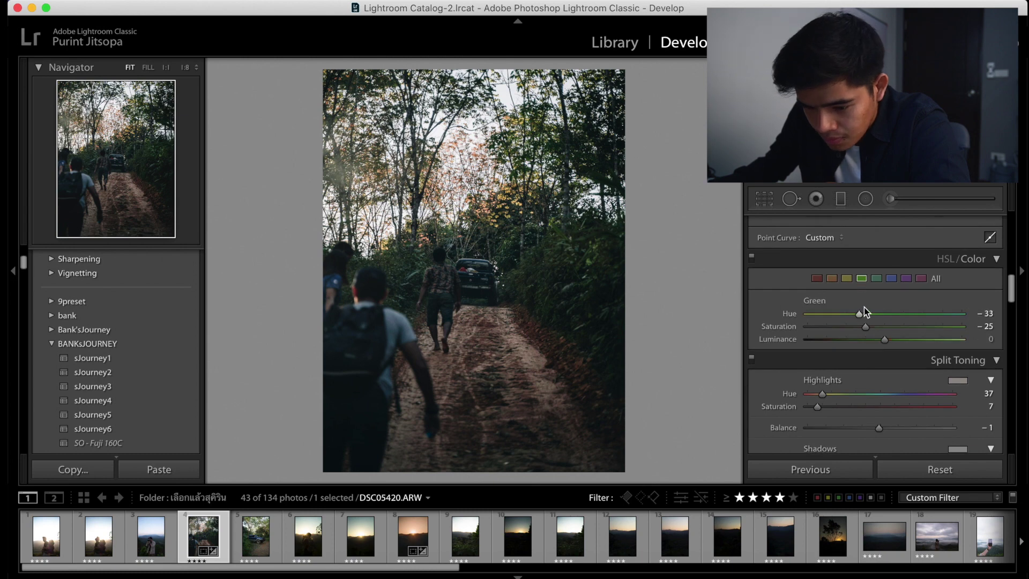
key("XF86MonBrightnessUp")
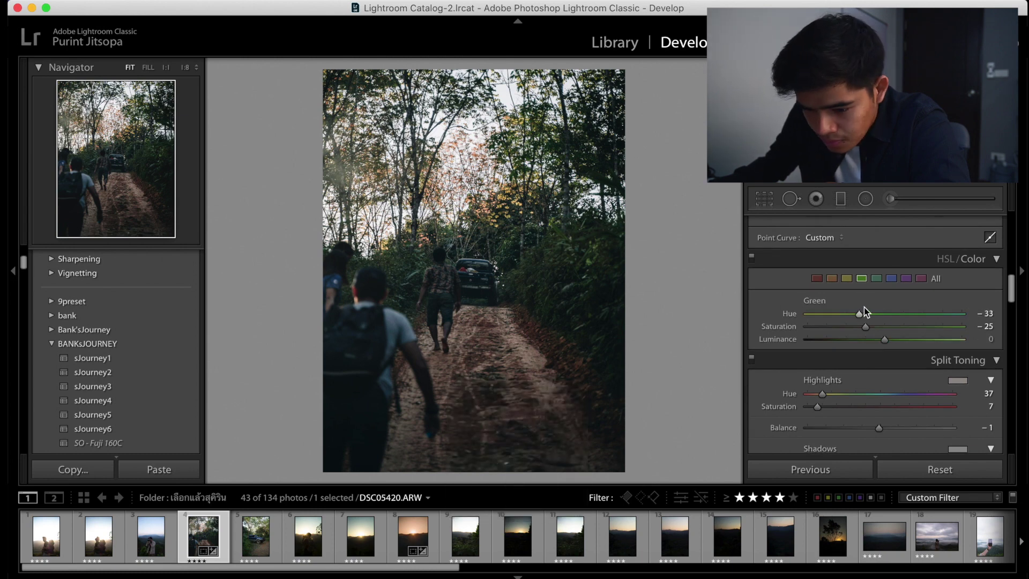
scroll(864, 307, "down", 3)
left_click_drag(860, 280, 843, 293)
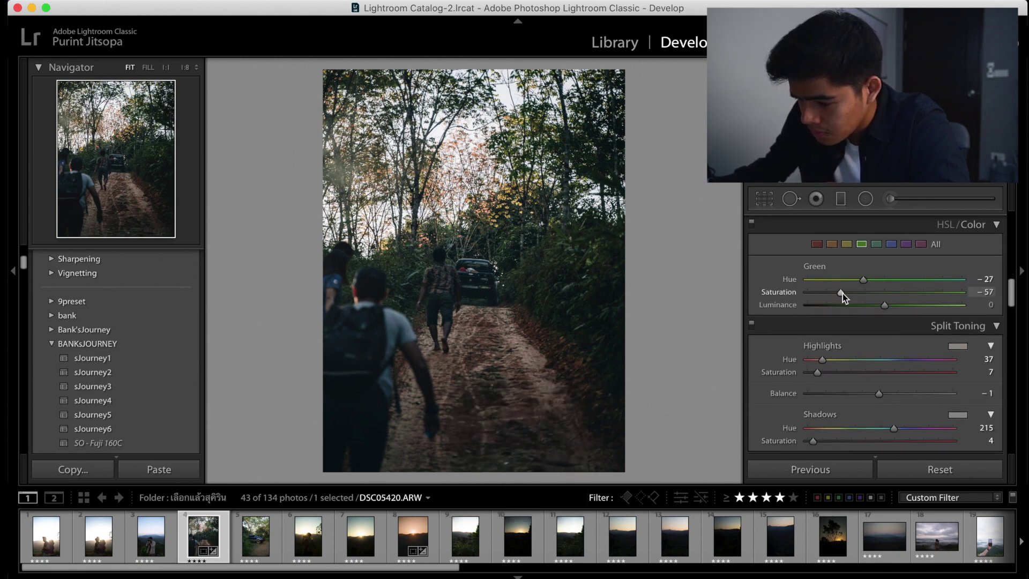
Add a diagonal graduated filter from the photo's upper left with temp 10, exposure 0.66, contrast 12 and highlights −100.
scroll(843, 294, "up", 5)
left_click(840, 199)
left_click_drag(422, 151, 494, 263)
left_click_drag(900, 261, 897, 291)
left_click_drag(490, 267, 493, 303)
mouse_move(882, 319)
left_mouse_down()
mouse_move(772, 320)
mouse_move(894, 305)
left_mouse_up()
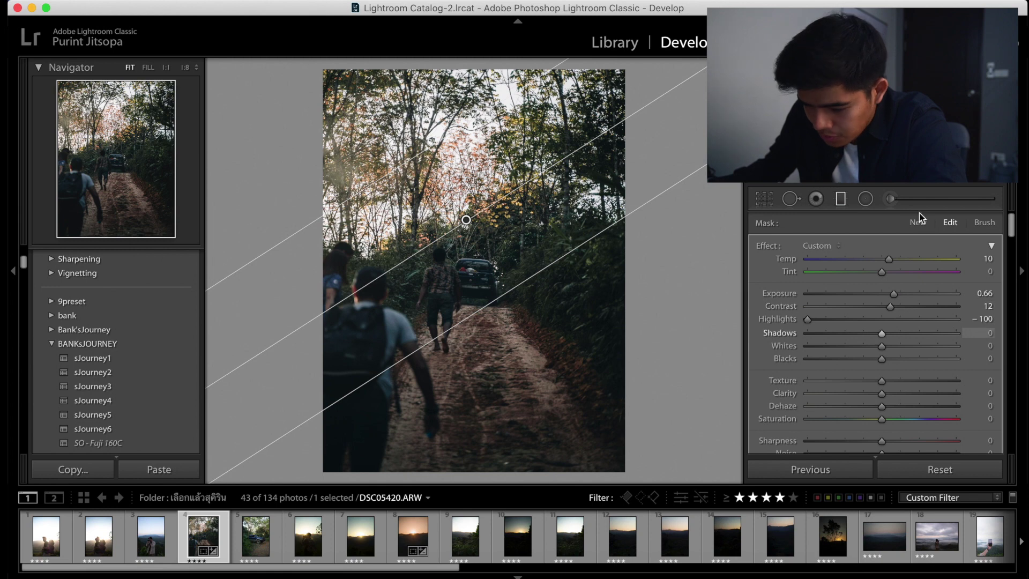
left_click(842, 200)
Fine-tune the Presence settings of the forest path photo.
scroll(836, 274, "down", 3)
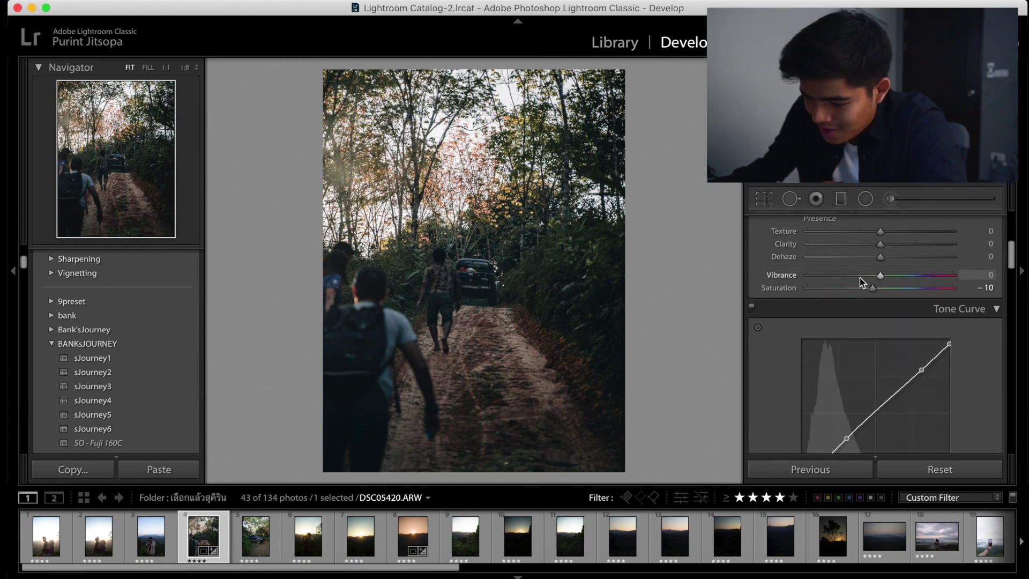
left_click_drag(880, 256, 894, 269)
scroll(894, 269, "down", 10)
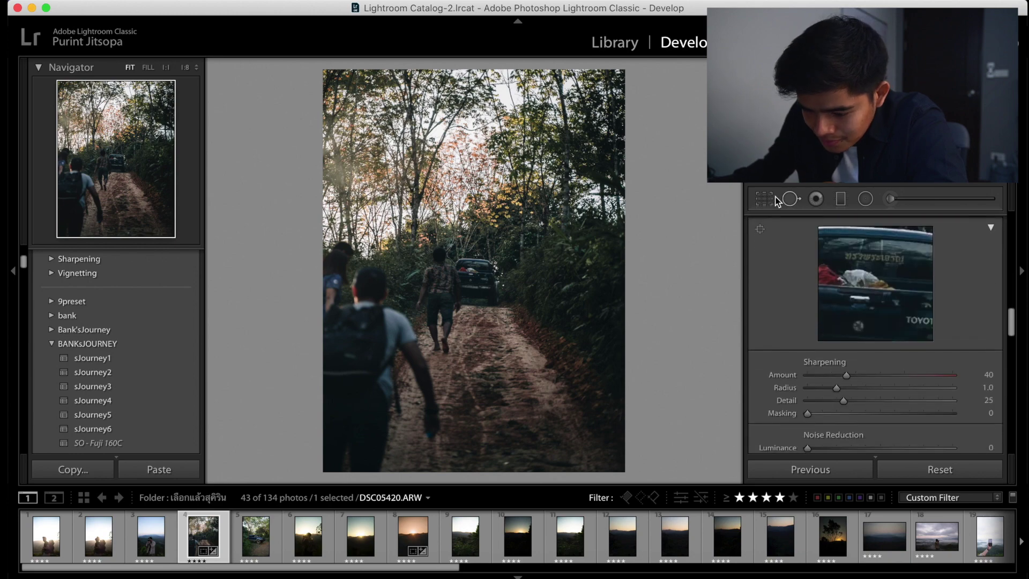
Reposition the forest path photo within its crop so more of the treetops is included.
key("r")
left_click_drag(506, 221, 516, 233)
key("r")
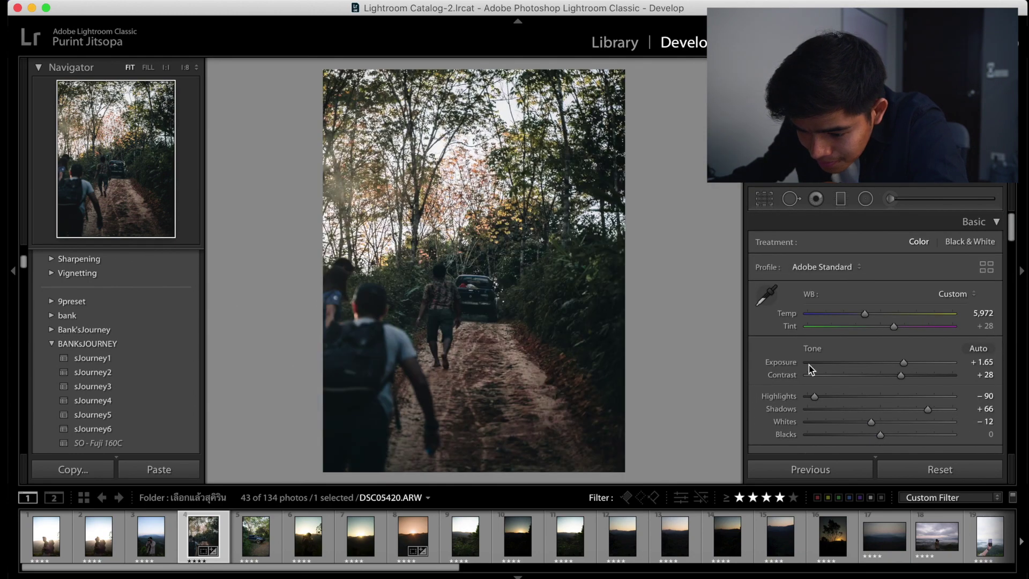
Adjust the forest path photo's green hue and raise its exposure to +1.75.
scroll(963, 390, "down", 15)
scroll(809, 362, "up", 3)
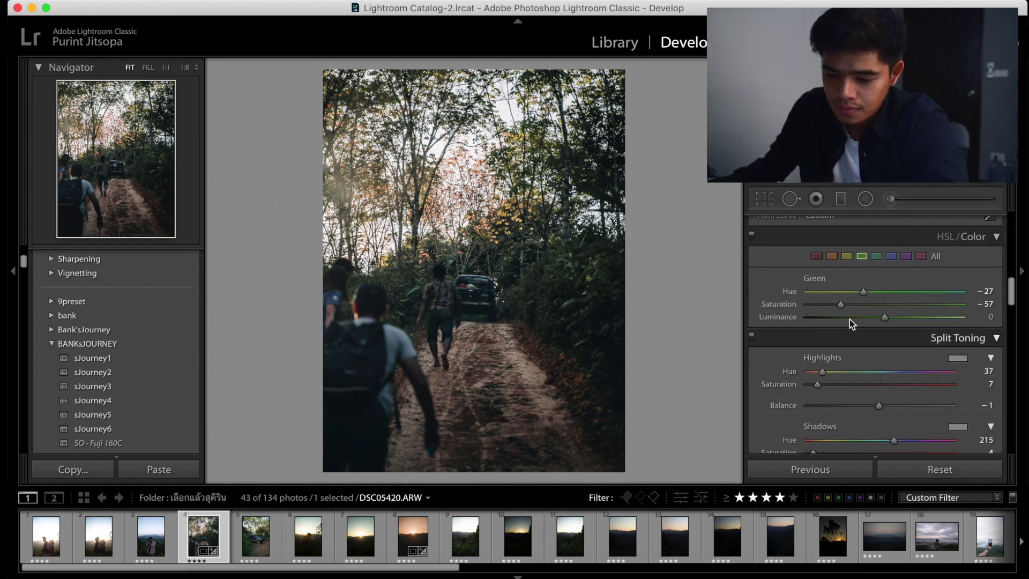
left_click_drag(863, 292, 938, 292)
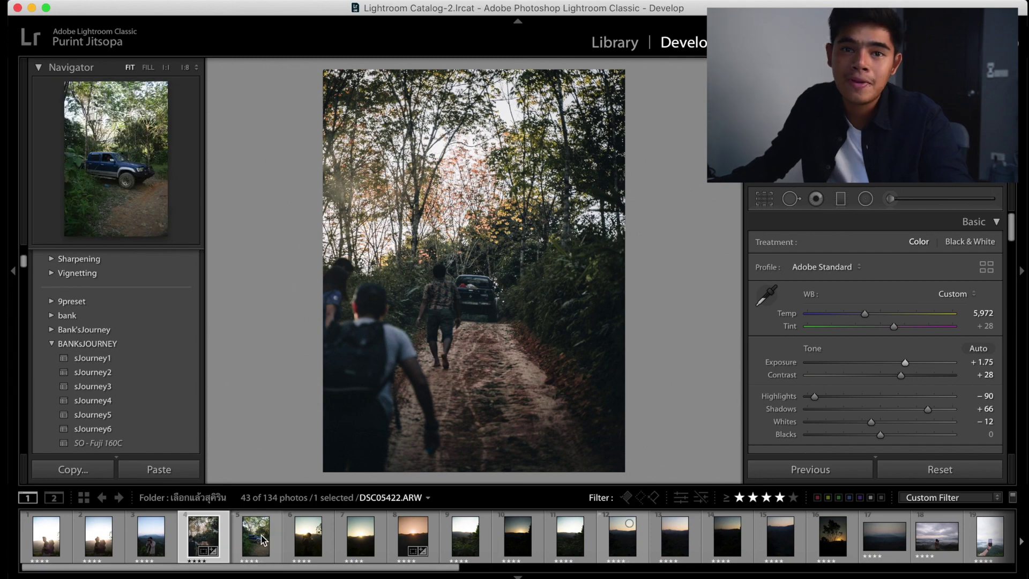
Sync the develop settings of DSC05420.ARW to the truck photo DSC05422.ARW.
left_click(263, 537)
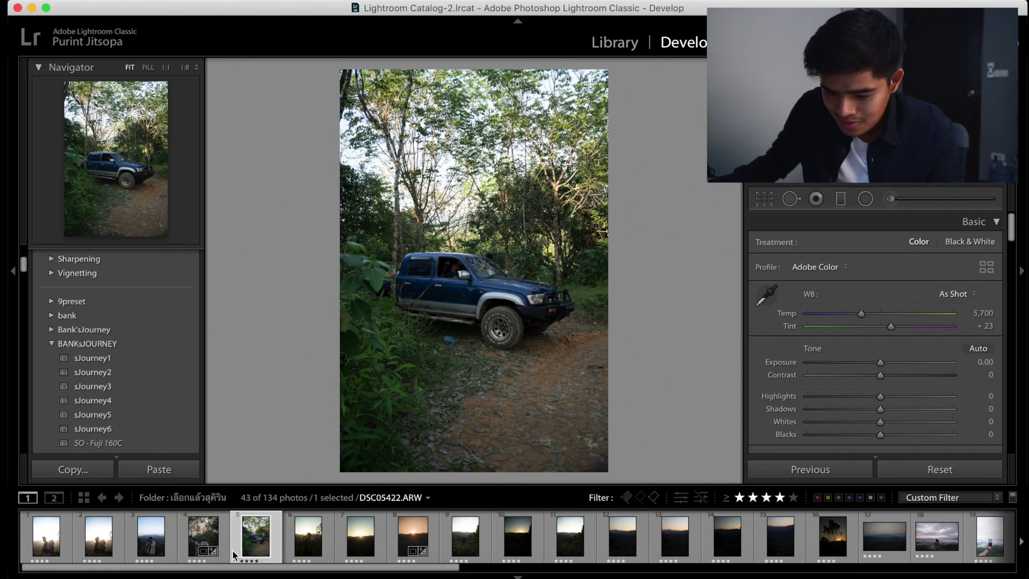
left_click(203, 536, "super")
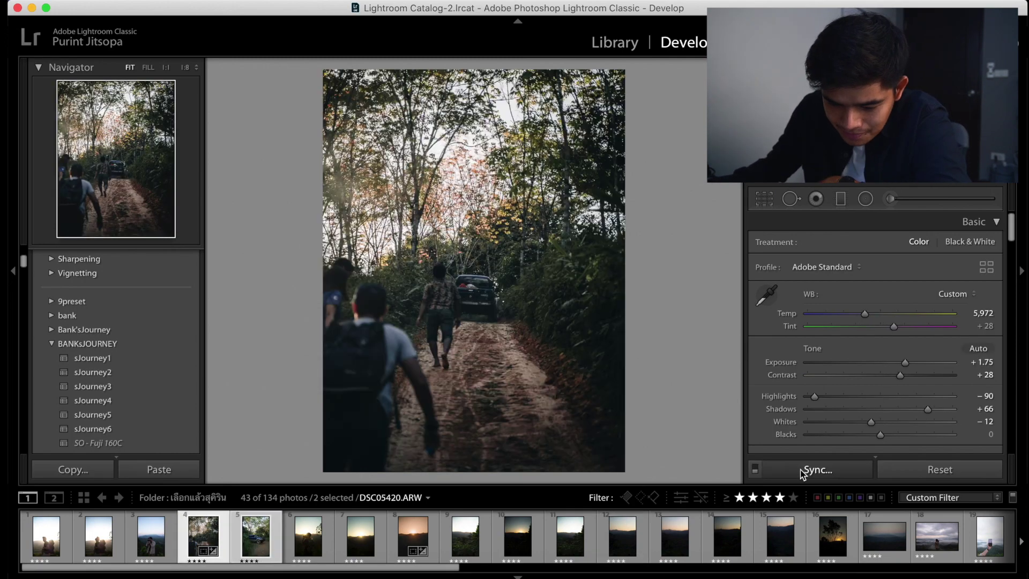
left_click(800, 470)
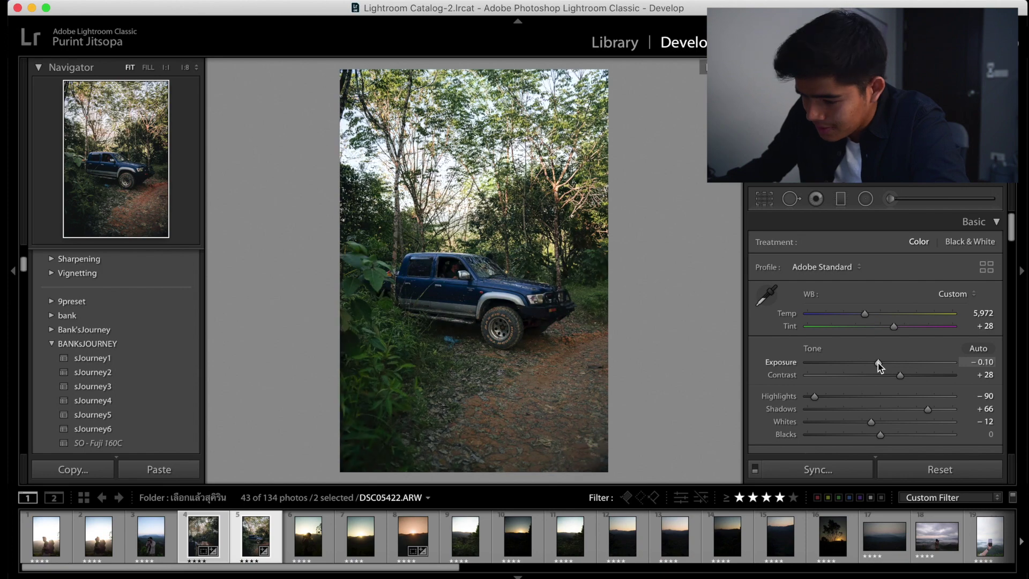
Crop the truck photo to a 4 x 3 aspect ratio and reposition the frame around the truck.
left_click(765, 198)
left_click(957, 251)
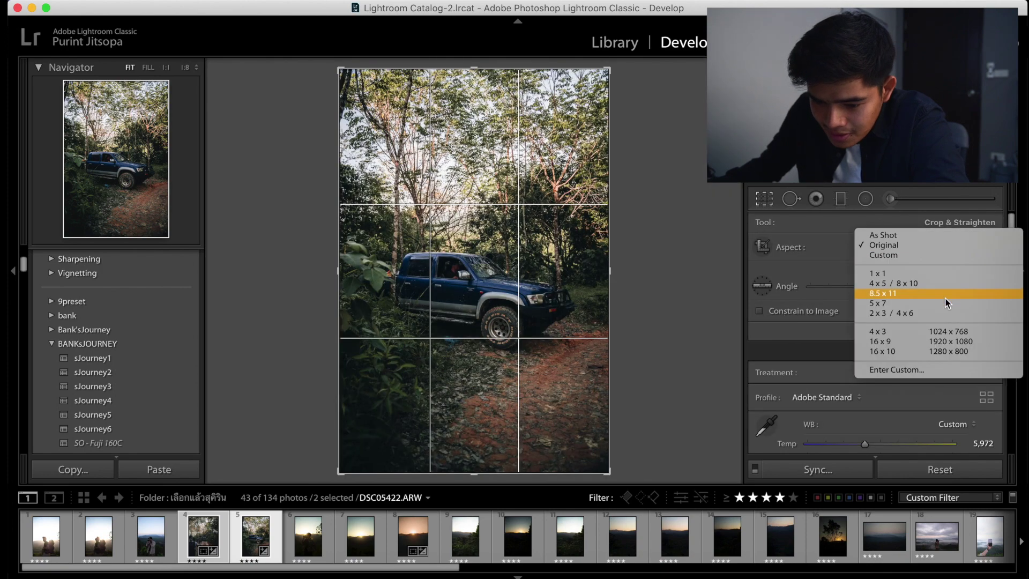
left_click(938, 332)
left_click_drag(363, 214, 364, 220)
key("Return")
Set the truck photo's green hue to −58 and green saturation to −53.
scroll(886, 368, "down", 8)
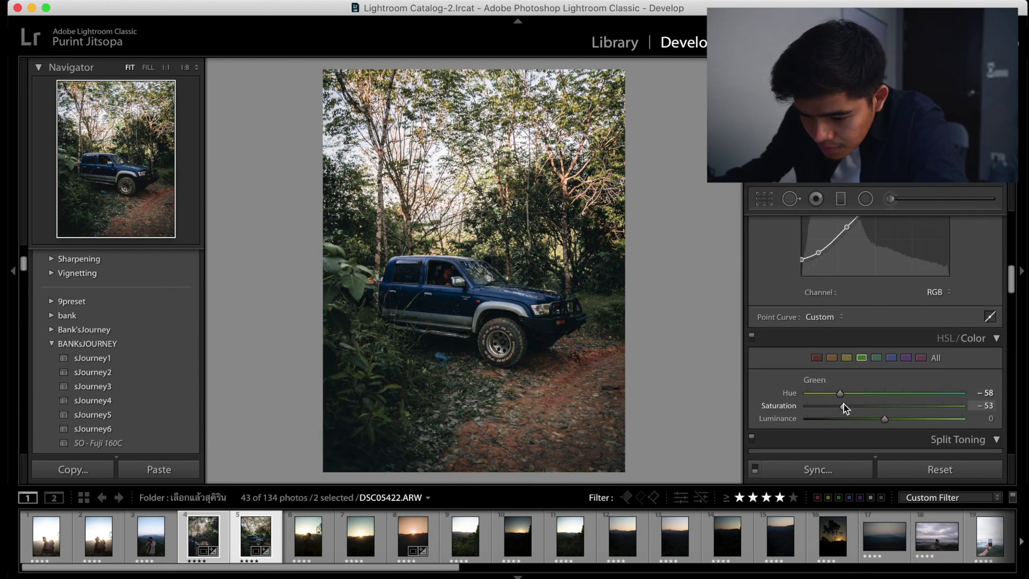
scroll(841, 383, "down", 10)
scroll(845, 381, "up", 10)
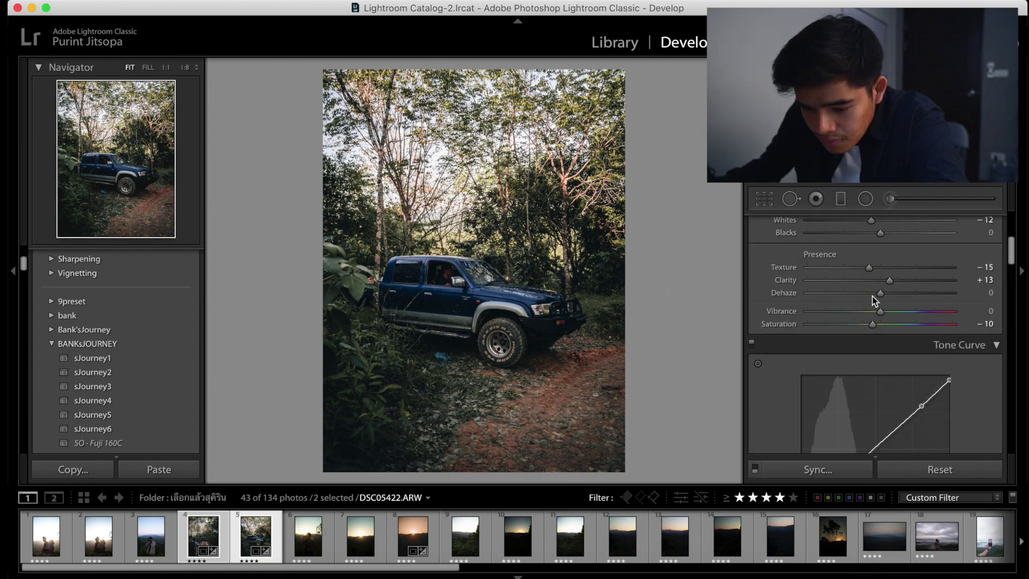
Tighten the truck photo's crop slightly and set its exposure to −0.15 and contrast to +30.
key("r")
left_click_drag(344, 235, 355, 232)
key("Return")
left_click_drag(879, 361, 907, 377)
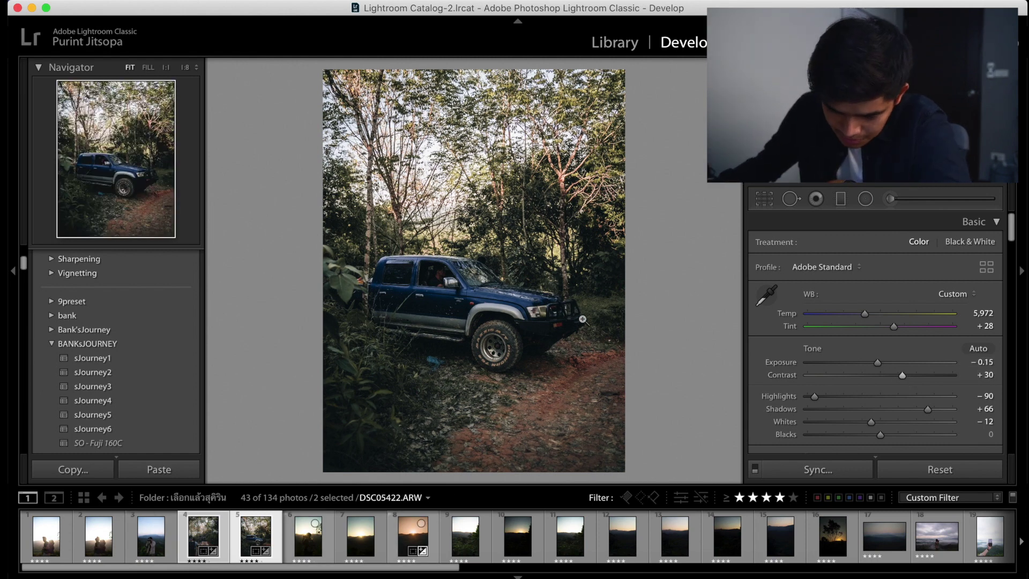
Crop the photographer sunset photo DSC05442.ARW to a 4 x 5 / 8 x 10 aspect ratio and reposition the frame.
left_click(309, 536)
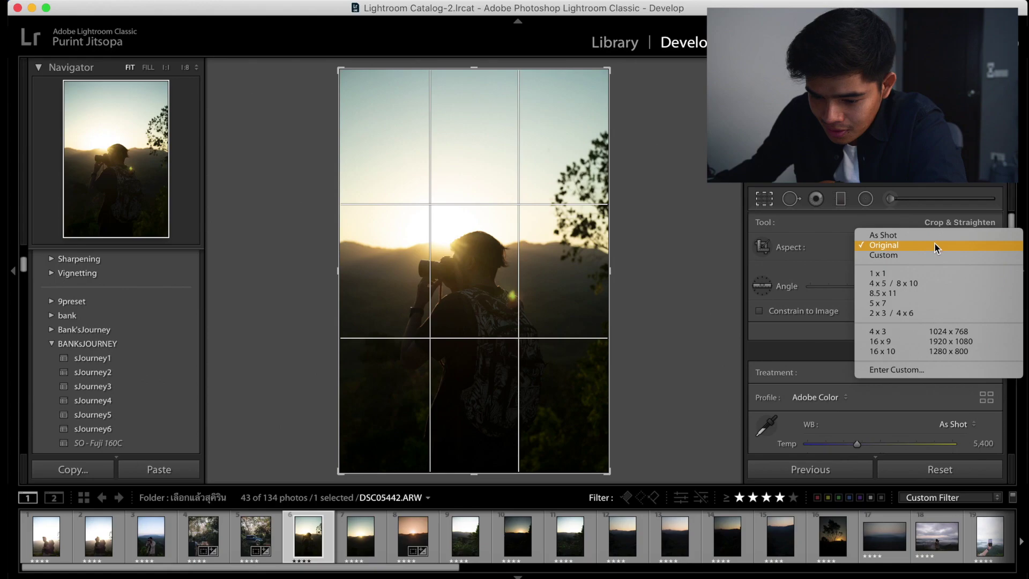
left_click(936, 282)
mouse_move(481, 256)
left_mouse_down()
mouse_move(480, 244)
mouse_move(477, 261)
left_mouse_up()
key("Return")
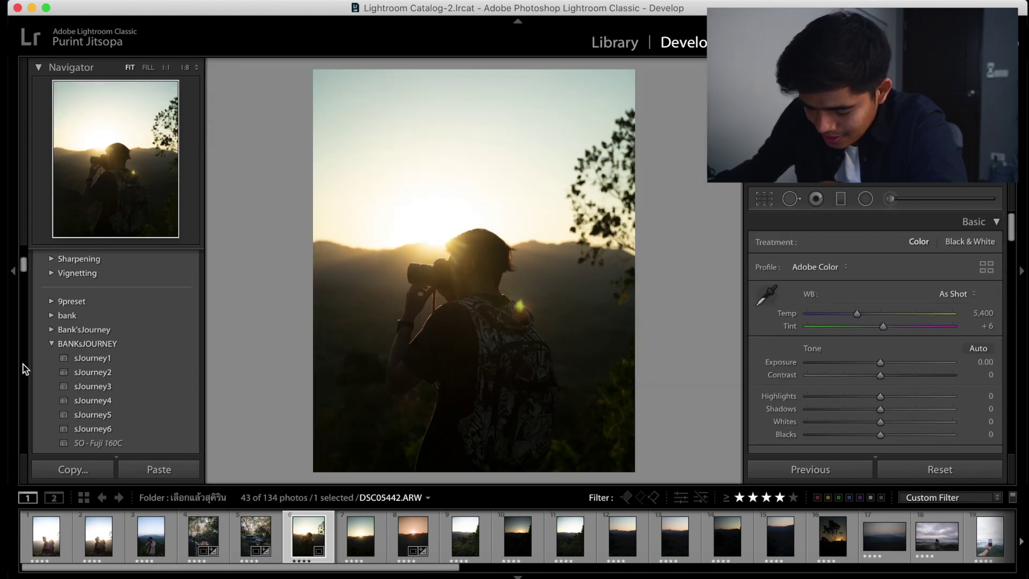
Apply the sJourney1 preset to the photographer photo and compare it with the unedited version.
left_click(91, 358)
key("backslash")
key("backslash")
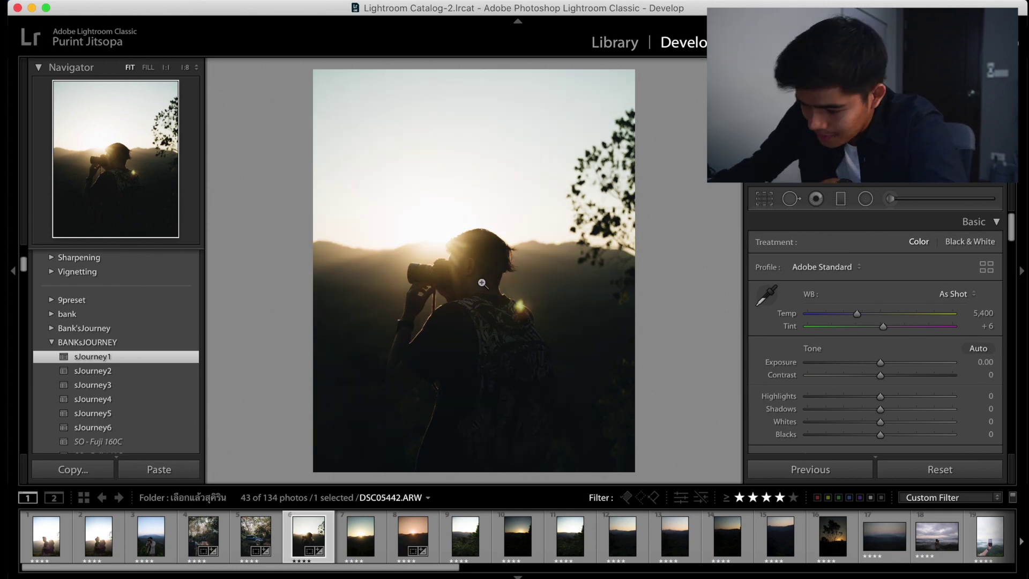
Set the photographer photo's exposure to +1.35, contrast +38, highlights −100, shadows −2 and whites −28.
left_click_drag(880, 377, 770, 387)
left_click_drag(880, 409, 860, 425)
Set the photographer photo's yellow hue to −28, saturation to +8 and luminance to −16.
scroll(860, 408, "down", 12)
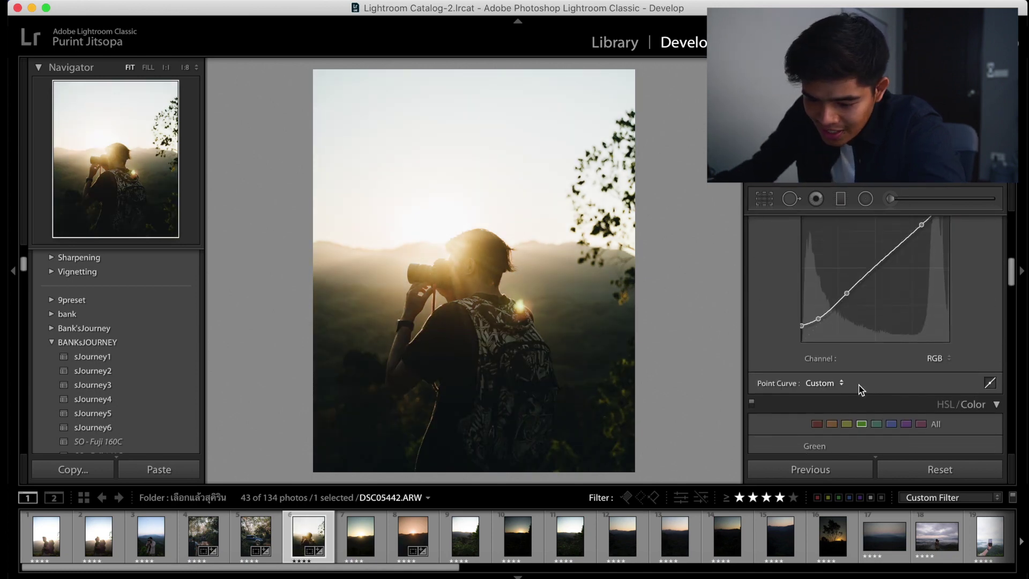
left_click(850, 397)
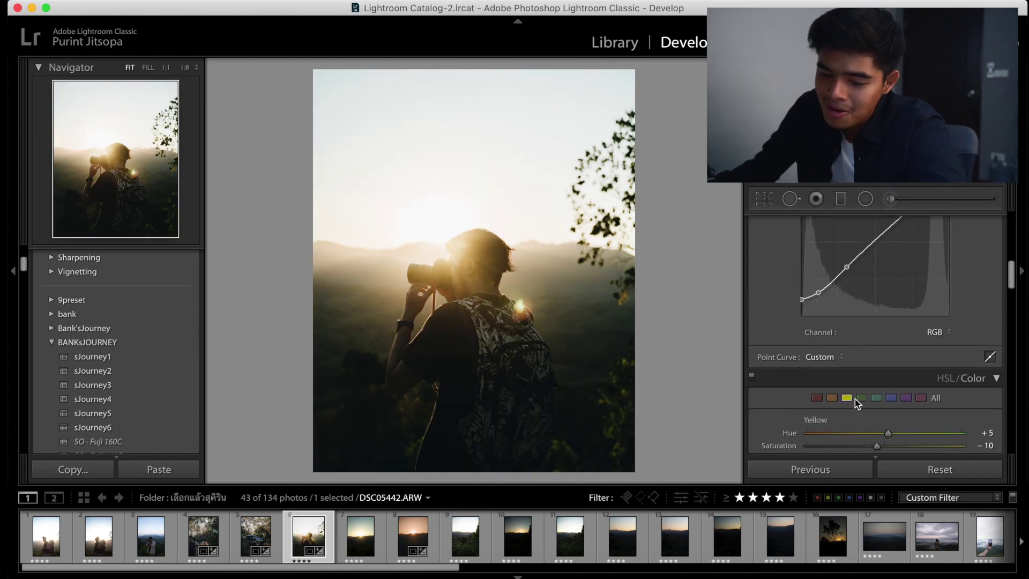
scroll(863, 396, "down", 2)
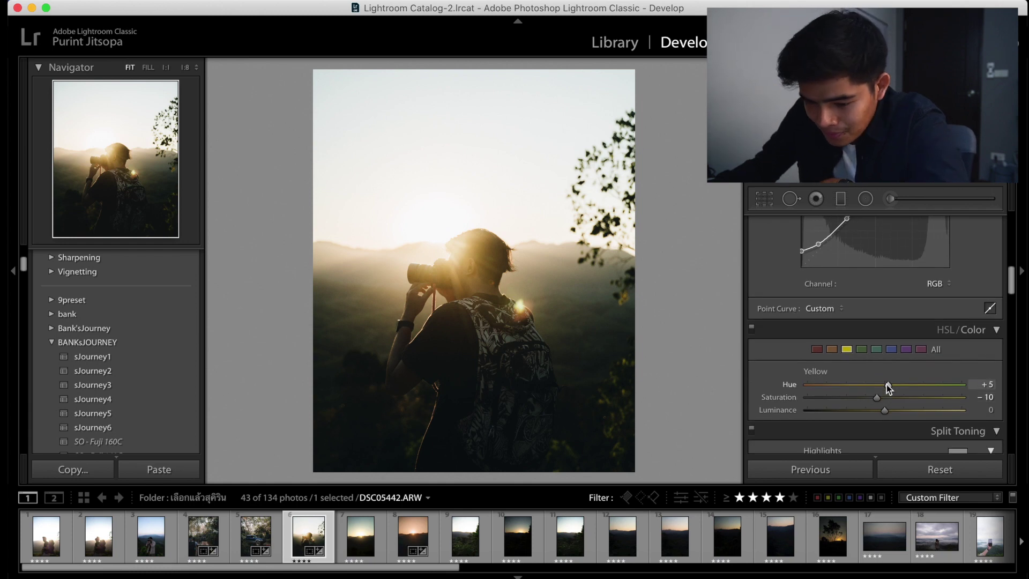
scroll(888, 386, "down", 1)
scroll(866, 382, "down", 1)
mouse_move(871, 395)
left_mouse_down()
mouse_move(895, 406)
mouse_move(861, 411)
left_mouse_up()
scroll(895, 409, "up", 1)
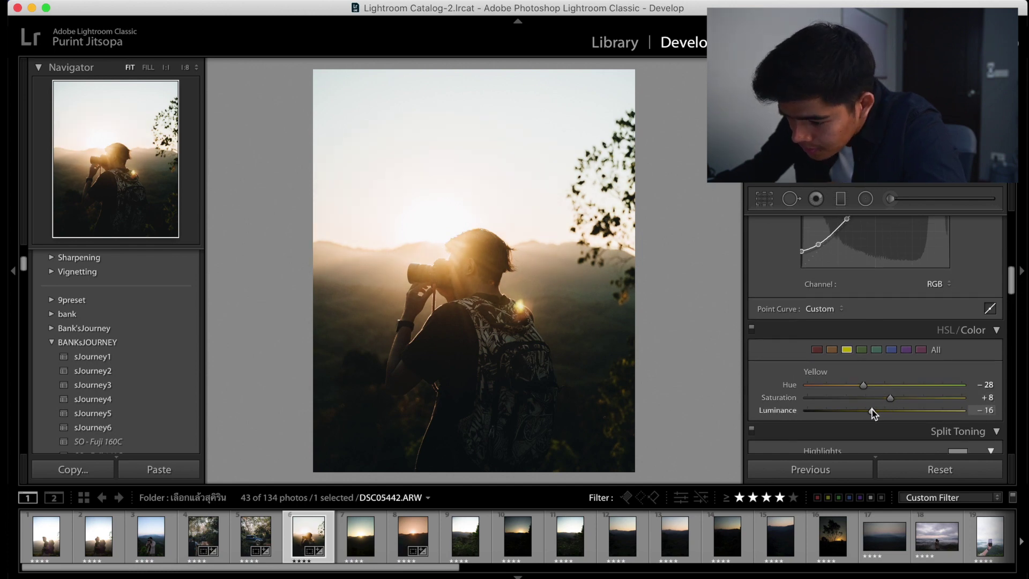
Set the photographer photo's green hue to −69 and saturation to −79, and its orange hue to −10.
scroll(872, 409, "down", 1)
left_click(863, 349)
left_click(863, 348)
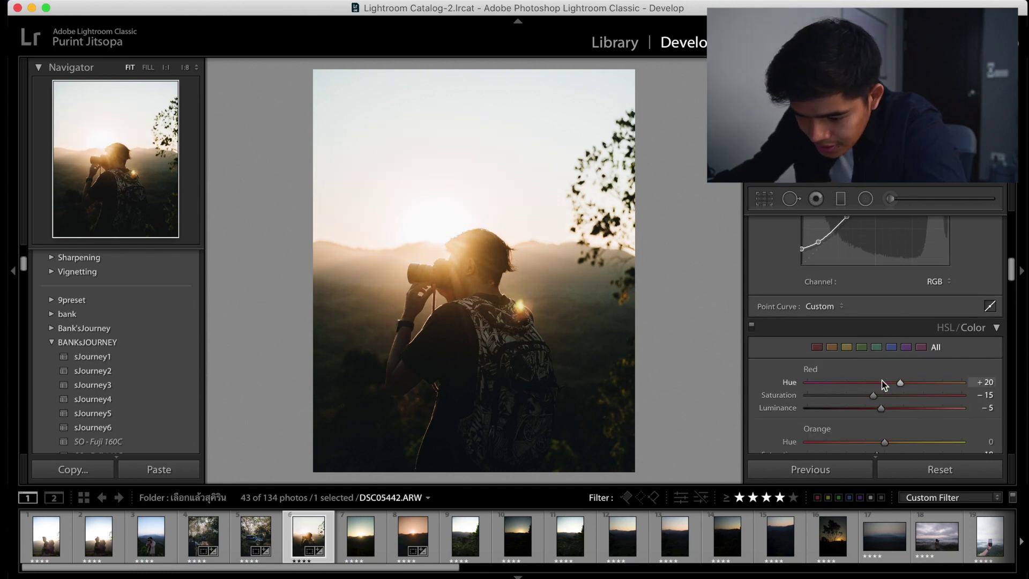
left_click(861, 347)
left_click_drag(925, 392, 832, 388)
left_click_drag(848, 396, 840, 401)
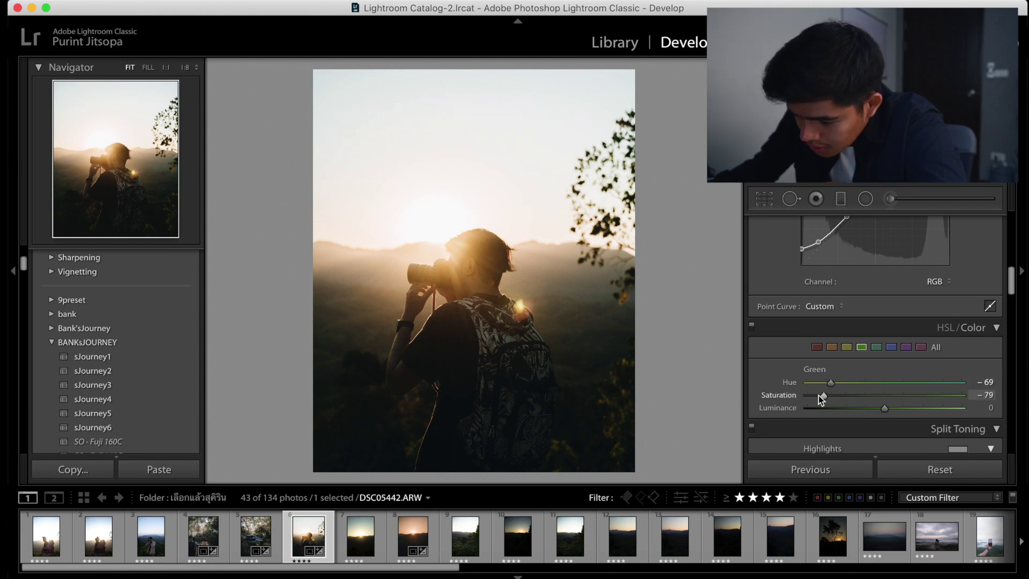
left_click(832, 347)
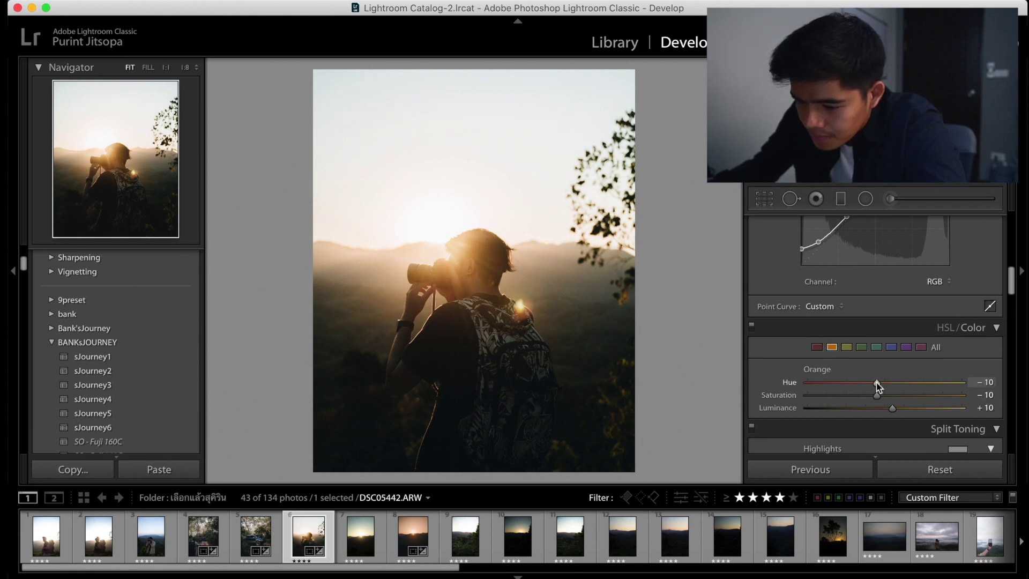
Tighten the 4 x 5 crop slightly around the photographer.
scroll(879, 387, "down", 10)
left_click(764, 198)
left_click_drag(609, 247, 606, 247)
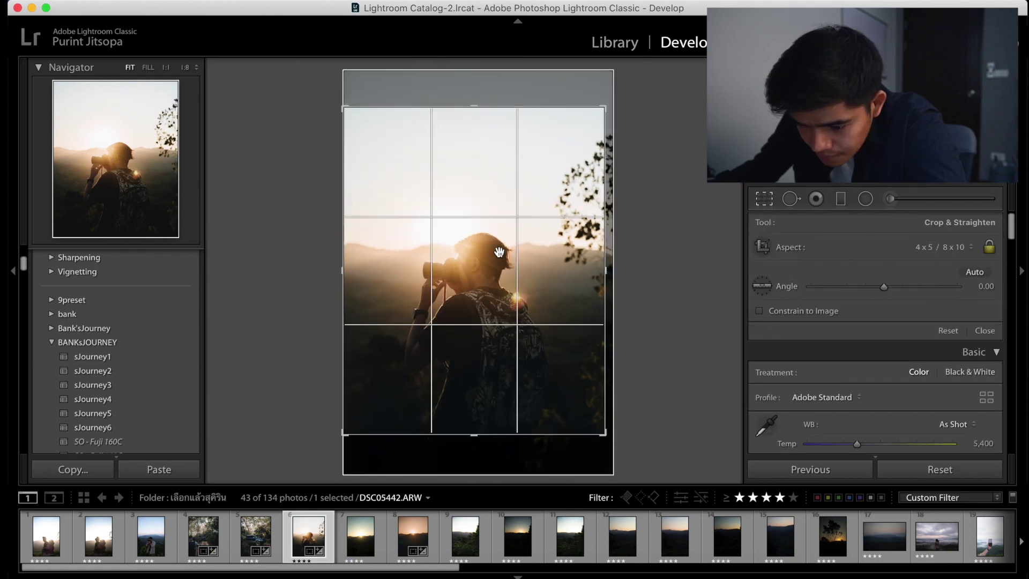
key("r")
Split-tone the photographer photo's shadows with hue 215 and saturation 7.
scroll(900, 368, "down", 10)
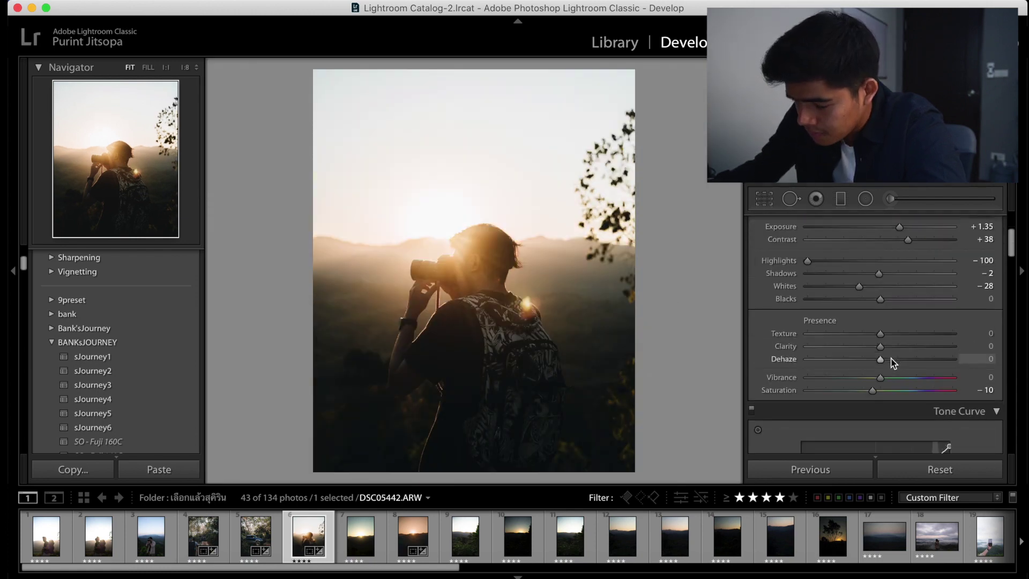
left_click(950, 387)
left_click(869, 367)
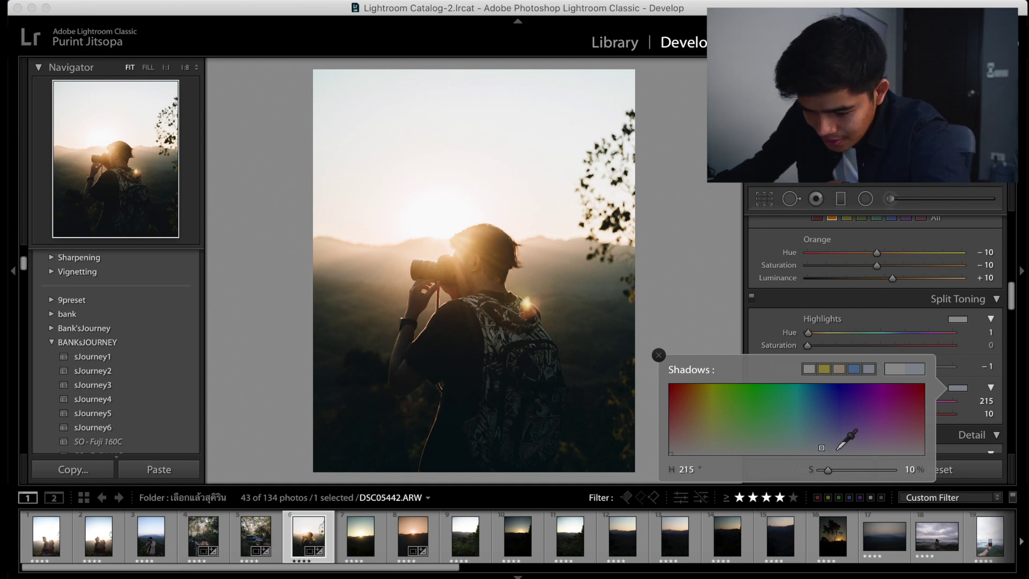
left_click_drag(829, 468, 825, 468)
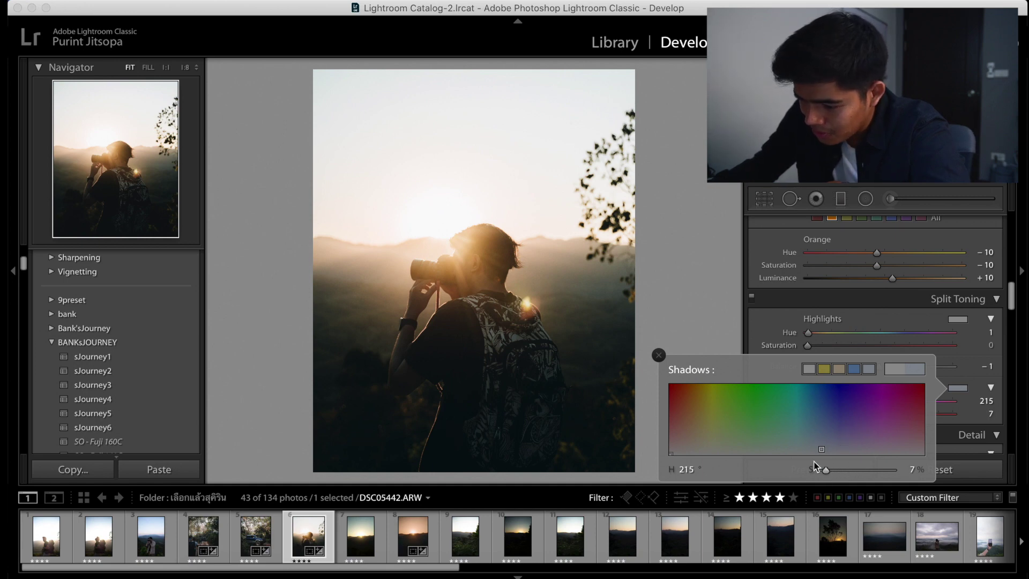
left_click(659, 355)
Tint the photographer photo's highlights with the warm tan split-toning swatch.
left_click(958, 319)
left_click(839, 301)
left_click(659, 287)
Lower the photographer photo's exposure to +1.25.
scroll(854, 392, "up", 15)
scroll(889, 375, "down", 1)
left_click_drag(899, 363, 898, 362)
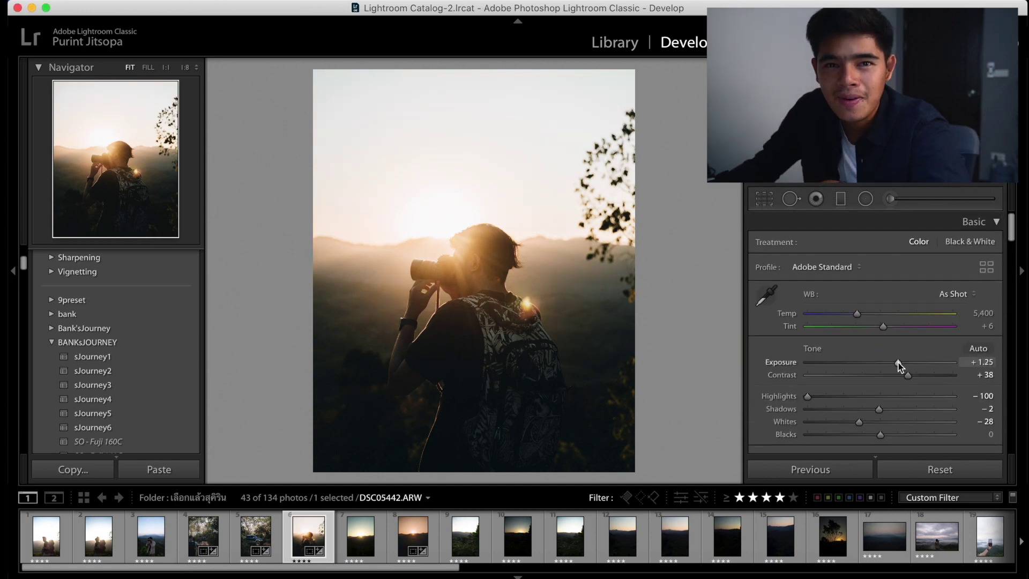
Set the photographer photo's exposure to +1.05 and contrast to +43.
left_click_drag(899, 360, 908, 369)
scroll(906, 366, "down", 5)
scroll(906, 366, "down", 3)
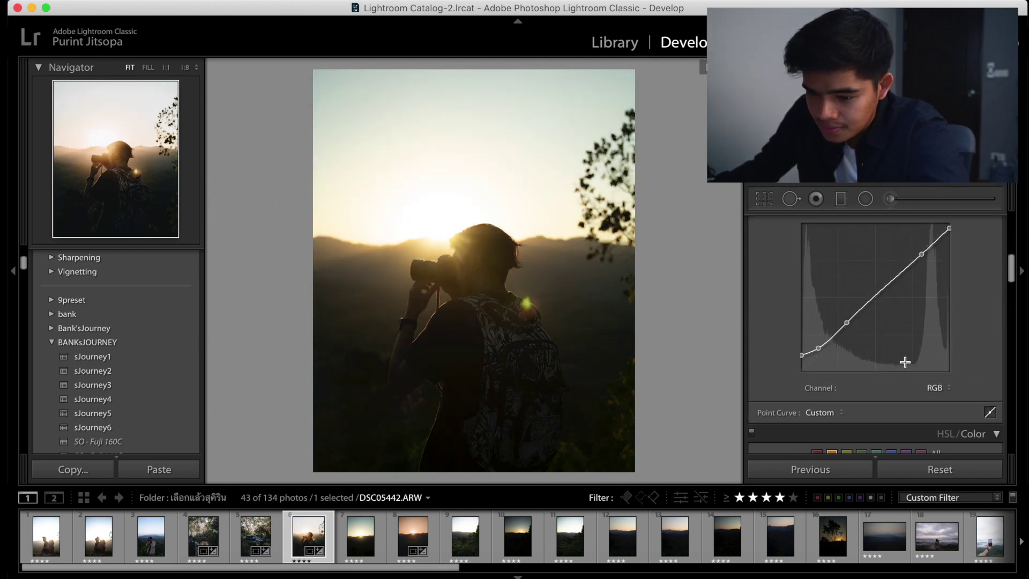
Draw a radial filter over the sun glow behind the photographer and adjust its shape and position.
left_click(866, 198)
left_click_drag(396, 177, 672, 284)
left_click_drag(397, 154, 441, 156)
left_click_drag(574, 286, 594, 261)
left_click_drag(464, 282, 469, 307)
Slightly lower the radial filter's exposure and temperature, and compare the photo with its unedited version.
left_click_drag(882, 294, 877, 294)
left_click_drag(898, 259, 889, 259)
left_click(866, 198)
key("backslash")
key("backslash")
key("backslash")
key("backslash")
key("backslash")
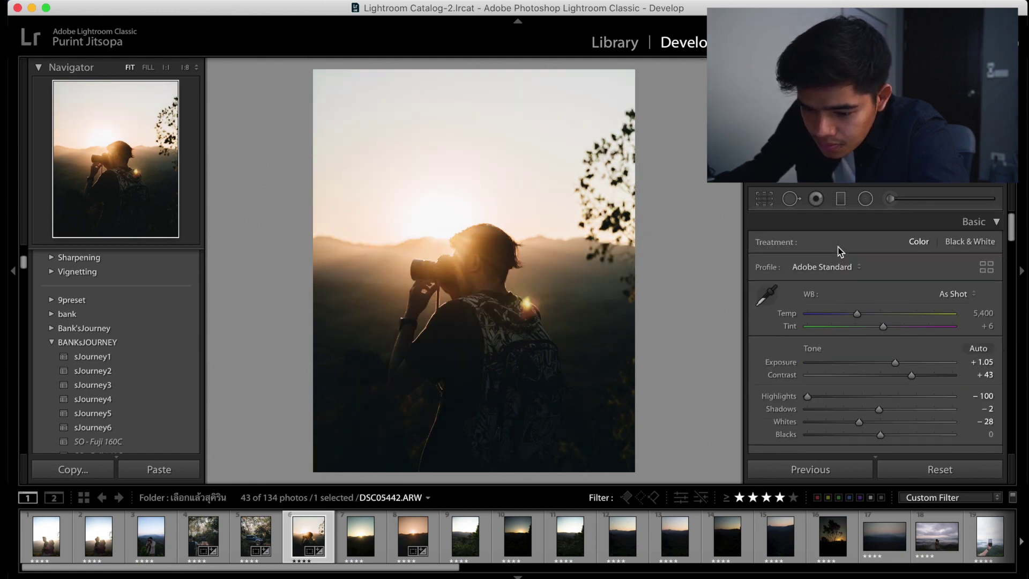
Give the photographer photo a post-crop vignette amount of -10 and a grain amount of 19.
scroll(901, 369, "down", 5)
scroll(885, 356, "down", 10)
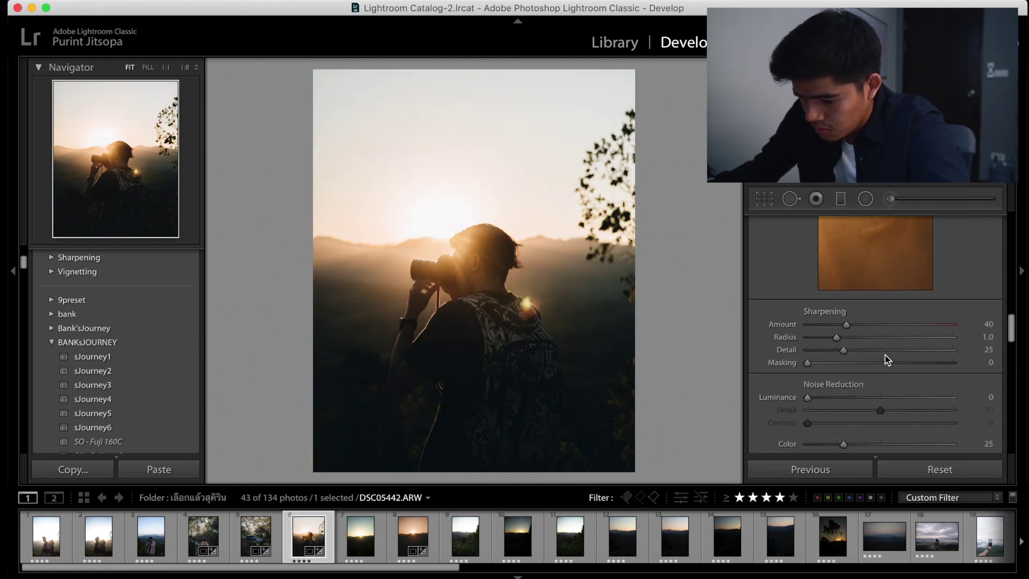
left_click_drag(880, 418, 873, 422)
scroll(836, 388, "down", 5)
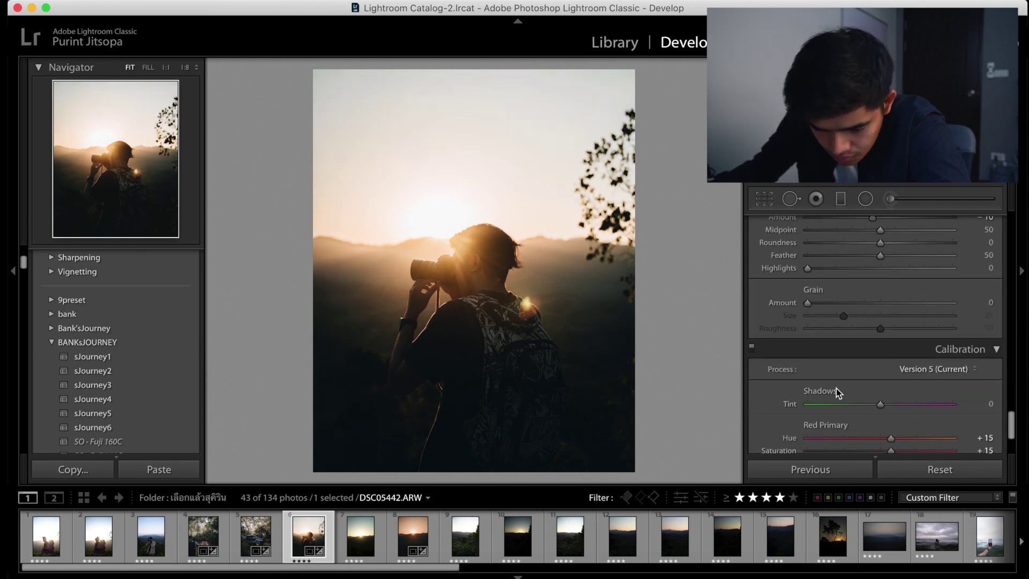
left_click_drag(808, 303, 835, 304)
Sync the photographer photo's settings to the sunset photo directly after it.
left_click(362, 536, "super")
left_click(809, 470)
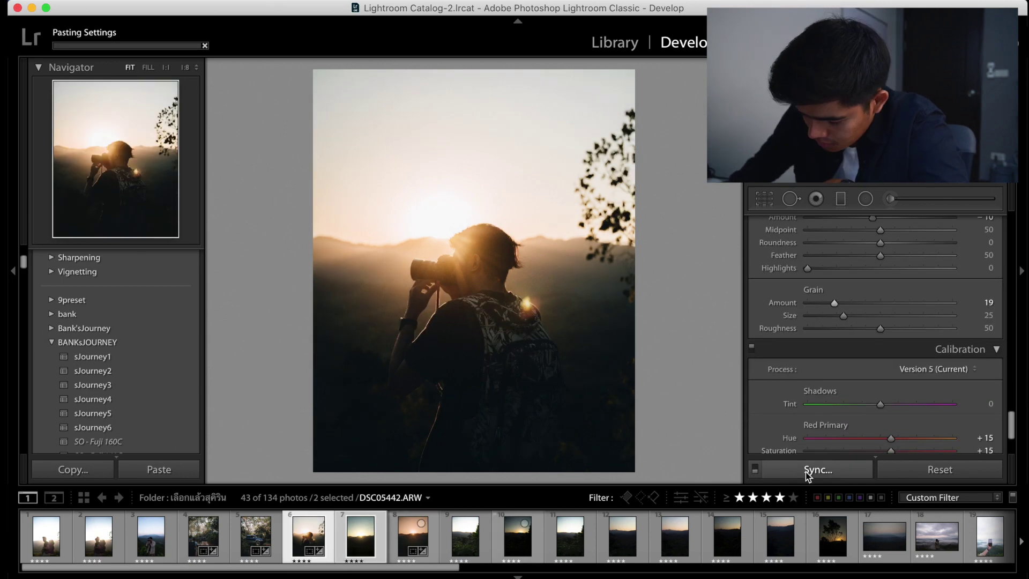
Set the photographer photo's shadows to 0 and lower its texture slightly.
scroll(841, 391, "up", 15)
left_click_drag(908, 351, 880, 346)
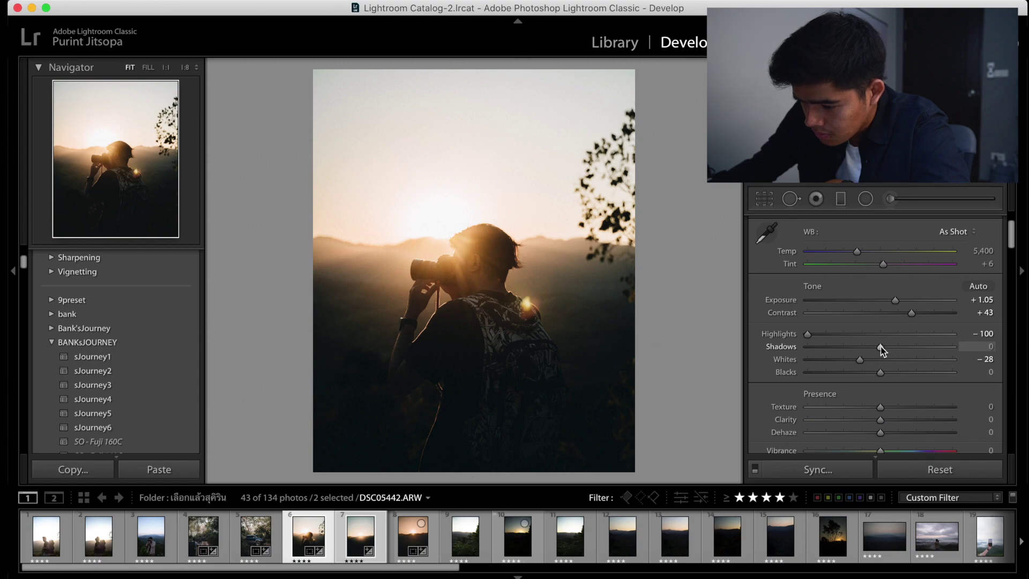
left_click_drag(879, 407, 867, 407)
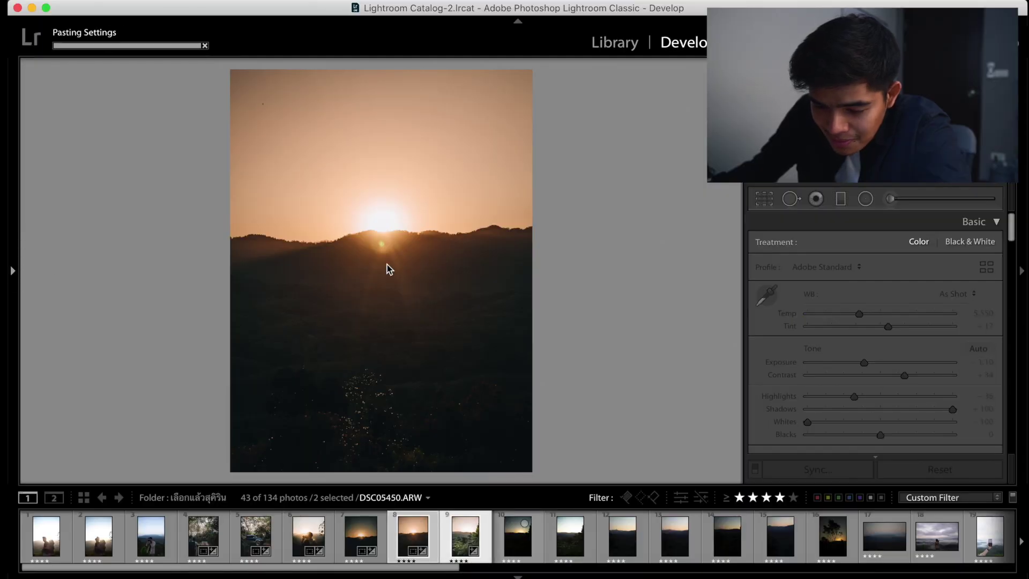
Set the exposure of the fern hillside photo DSC05451 to -1.70 and compare it with its unedited version.
key("Right")
left_click_drag(878, 364, 859, 362)
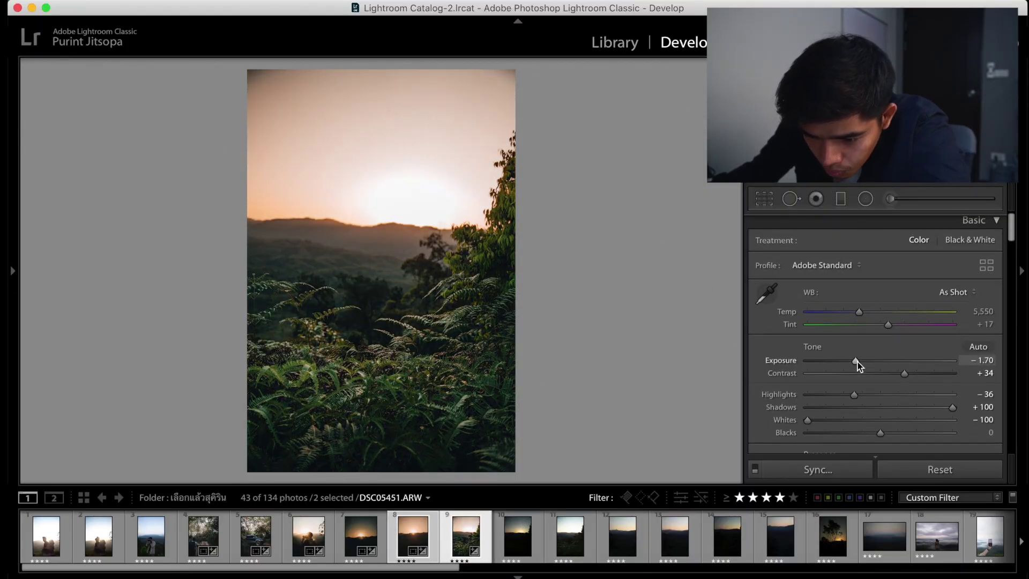
scroll(933, 379, "down", 10)
scroll(934, 376, "down", 15)
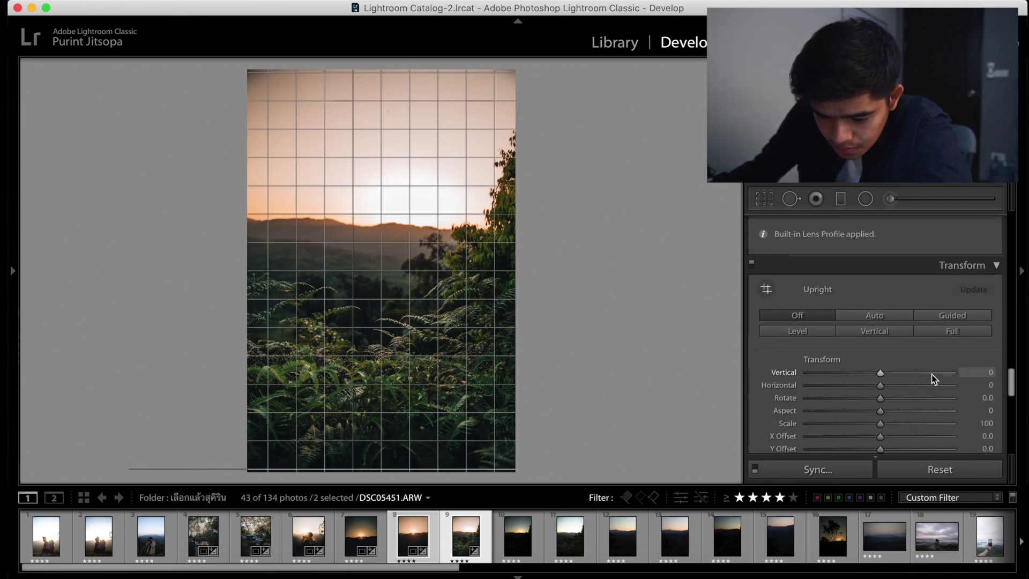
key("backslash")
key("backslash")
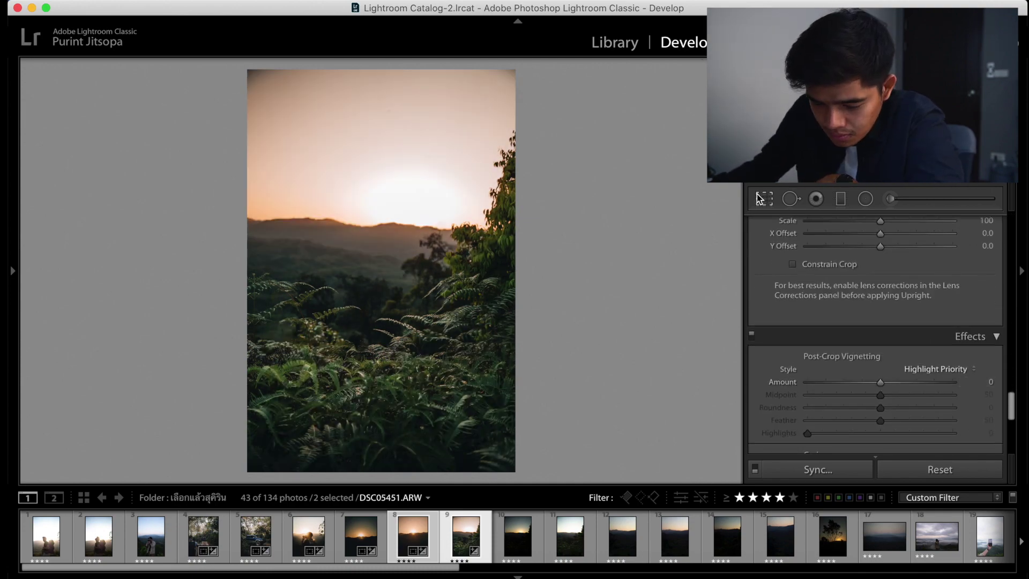
Crop the fern hillside photo to the 4 x 5 / 8 x 10 aspect ratio.
left_click(763, 199)
left_click(944, 248)
left_click(943, 284)
key("Return")
scroll(843, 299, "down", 12)
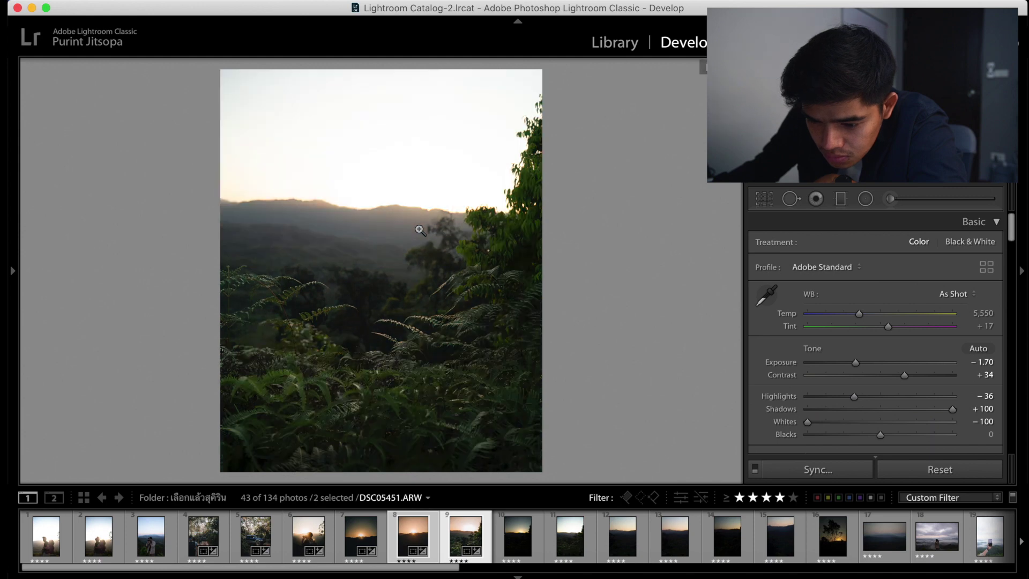
Split-tone the fern photo's highlights with hue 37 and saturation 13.
scroll(843, 298, "down", 3)
scroll(844, 298, "up", 2)
left_click(957, 291)
left_click(869, 272)
left_click_drag(829, 374, 826, 373)
left_click(659, 258)
Split-tone the fern photo's shadows with hue 215 and saturation 8.
scroll(807, 290, "up", 1)
left_click(958, 243)
left_click(840, 224)
left_click_drag(837, 325, 835, 324)
left_click(649, 213)
Shift the fern photo's greens to hue -72 and saturation -59.
scroll(869, 354, "up", 4)
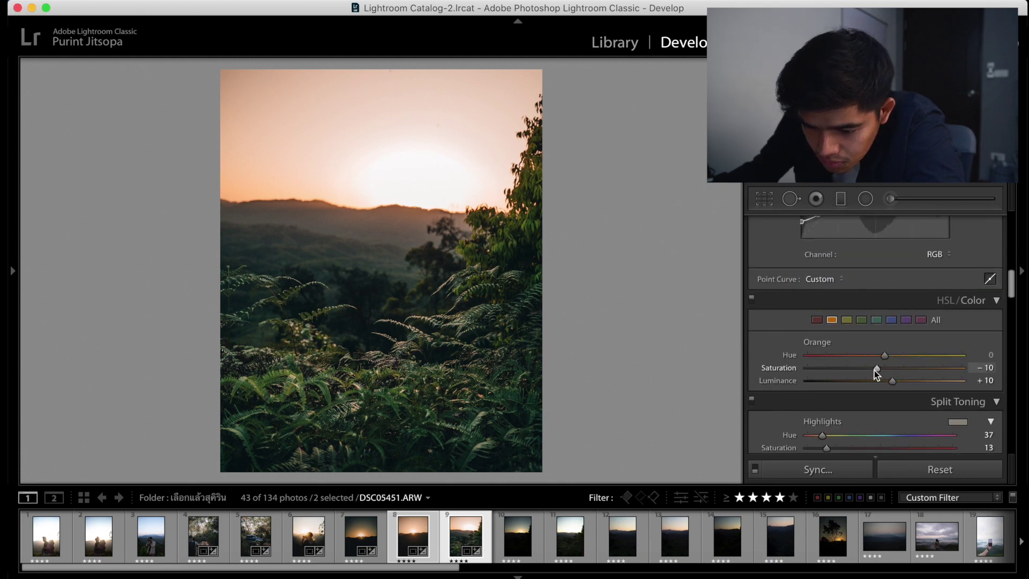
left_click_drag(877, 355, 828, 356)
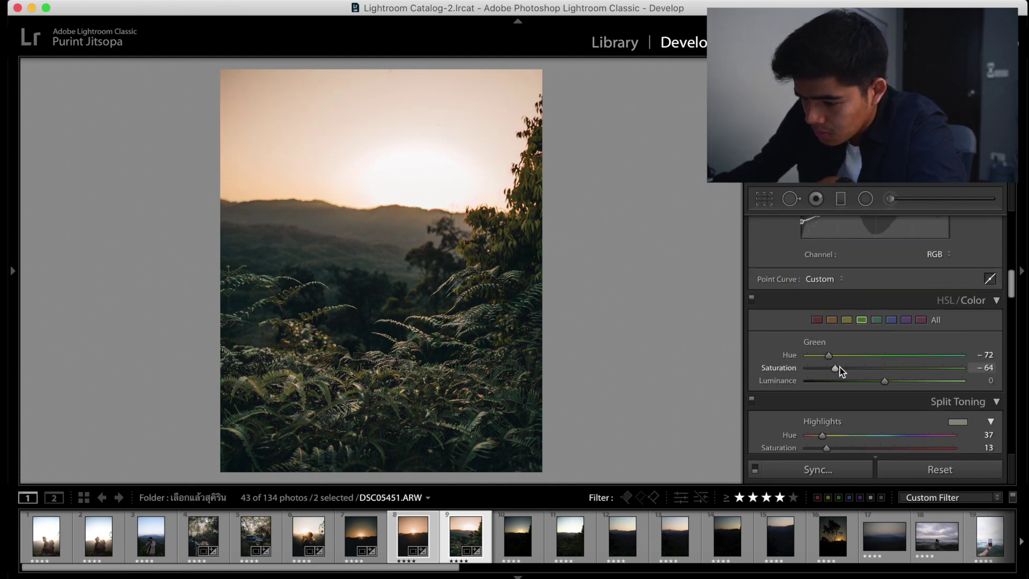
Darken the fern photo's corners with a slight negative post-crop vignette amount.
scroll(826, 362, "down", 15)
scroll(859, 351, "up", 5)
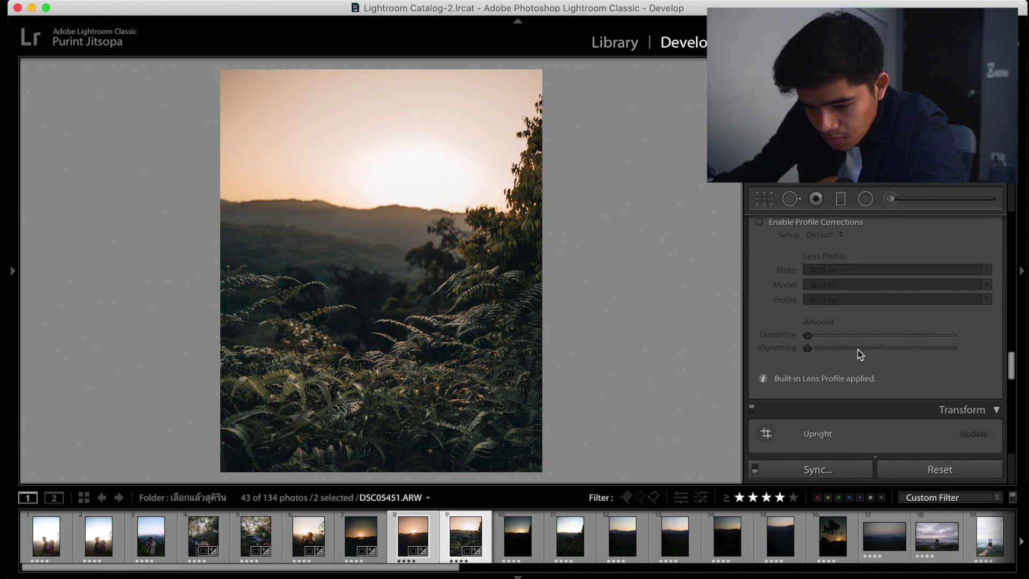
scroll(912, 289, "down", 15)
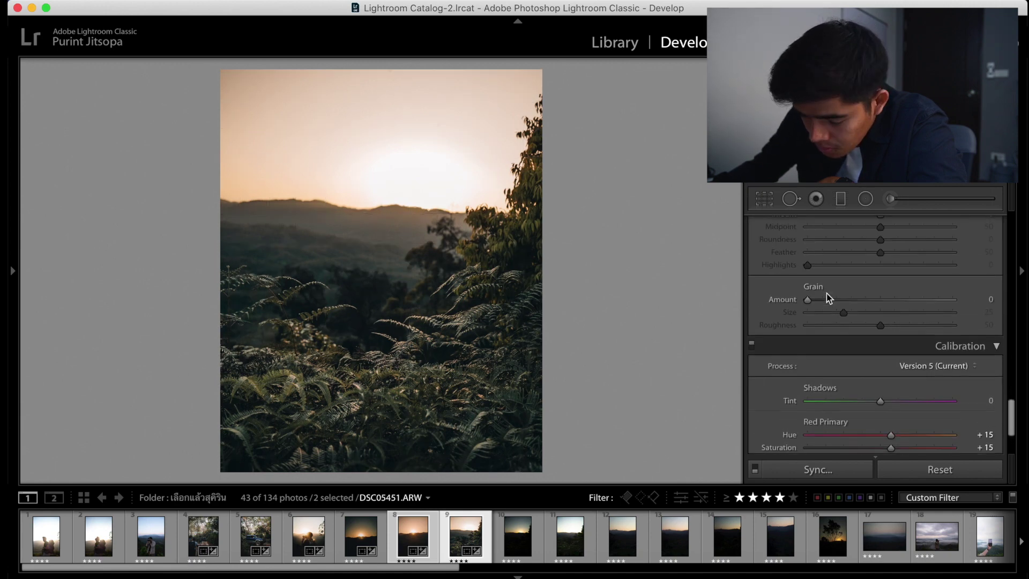
scroll(865, 234, "up", 3)
left_click_drag(880, 241, 865, 241)
scroll(872, 288, "down", 1)
Set the fern photo's aqua saturation to -56.
scroll(871, 295, "up", 6)
scroll(869, 305, "up", 15)
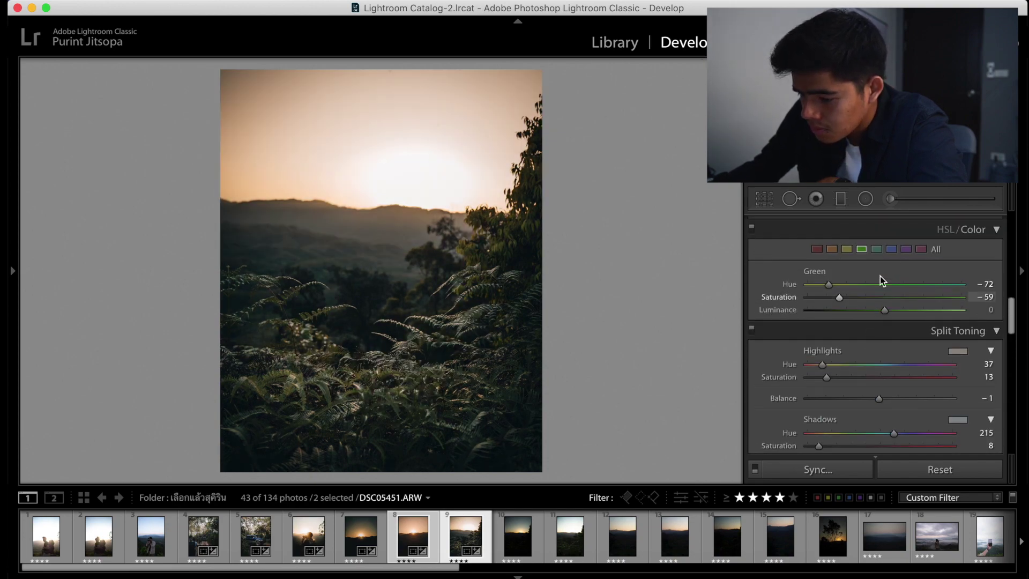
left_click(877, 250)
scroll(843, 298, "up", 2)
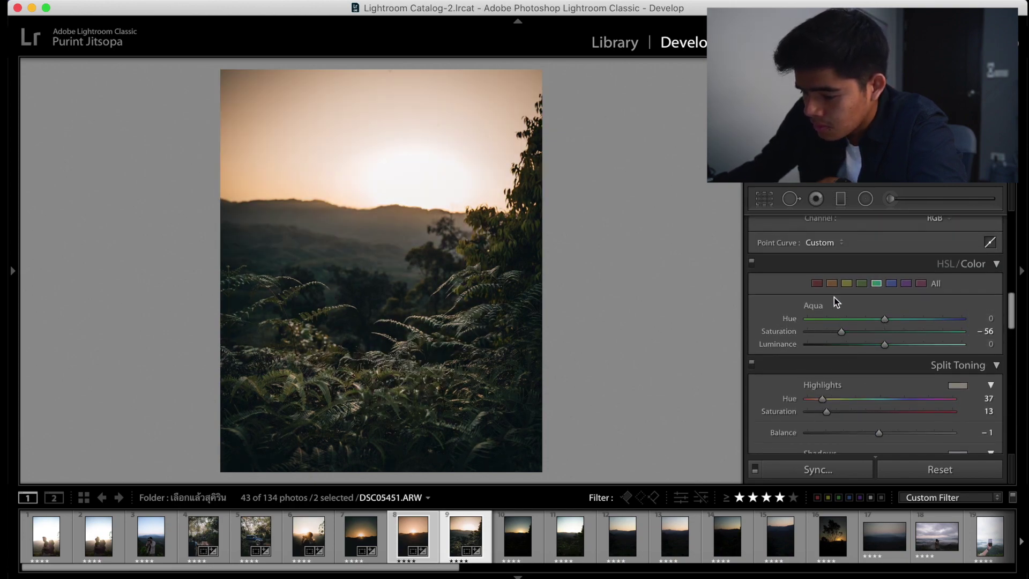
Raise the fern photo's clarity slightly.
scroll(841, 291, "up", 10)
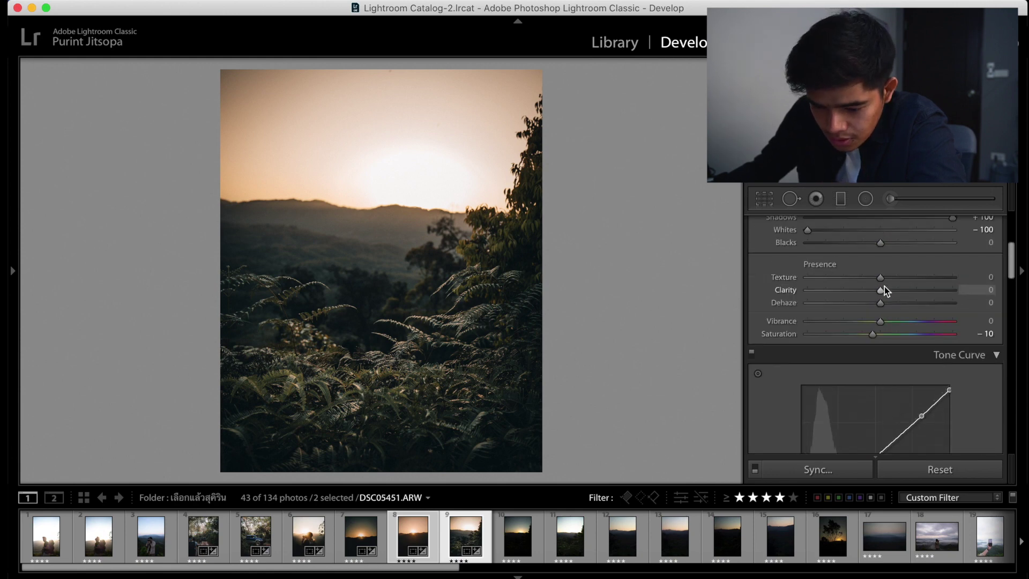
left_click_drag(880, 290, 888, 290)
scroll(894, 289, "down", 1)
Set the fern photo's contrast to +38 and warm its white balance temperature to 5,679.
left_click_drag(905, 377, 908, 377)
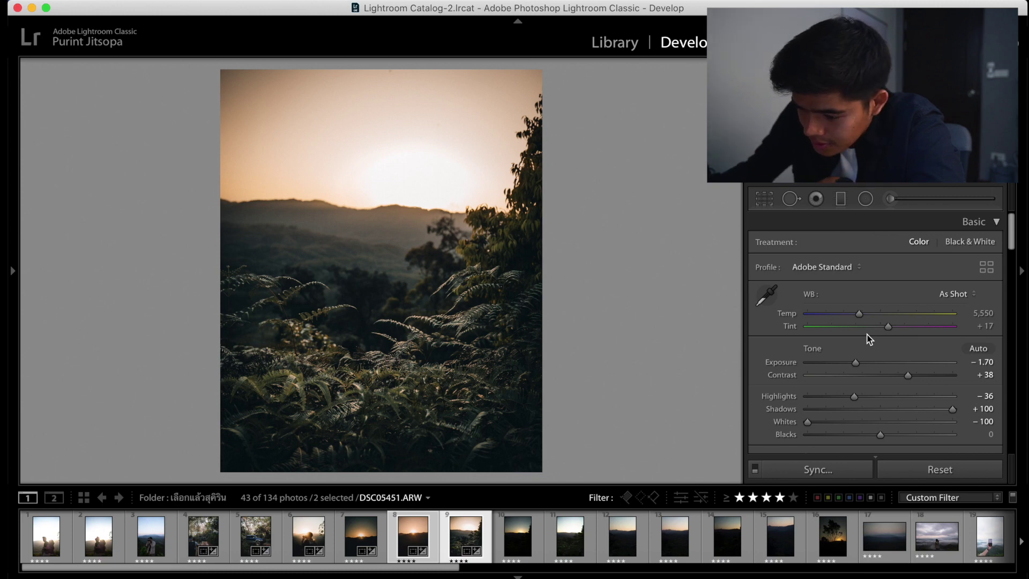
scroll(879, 344, "down", 2)
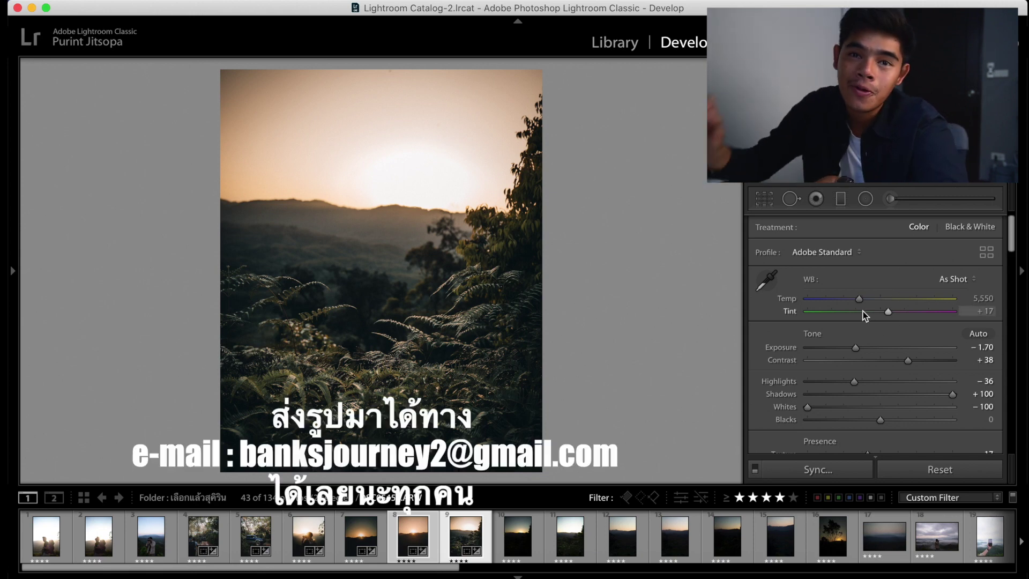
left_click_drag(859, 298, 860, 298)
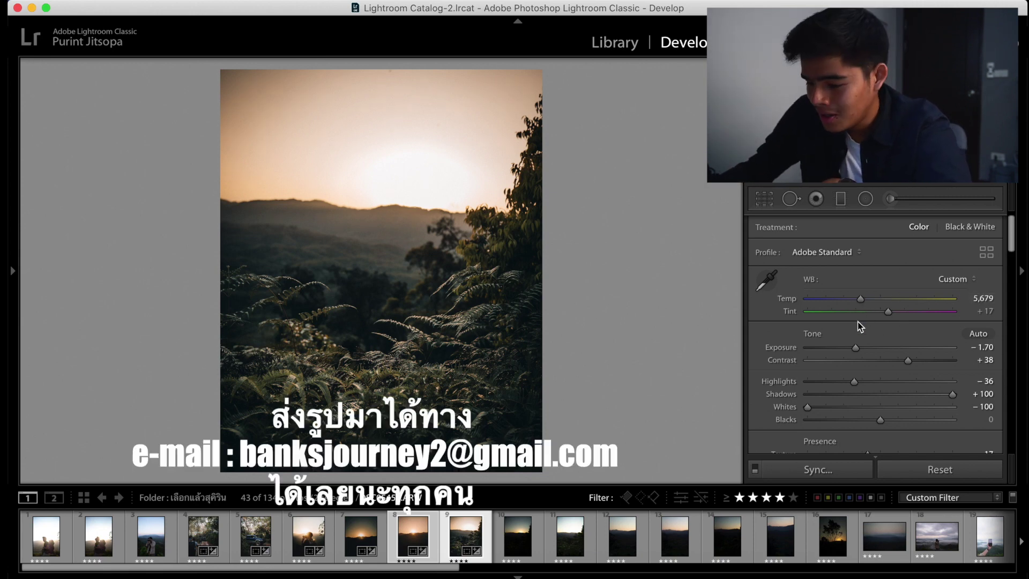
Set the fern photo's orange hue to +3 and orange saturation to -53.
scroll(857, 322, "down", 10)
scroll(851, 315, "down", 5)
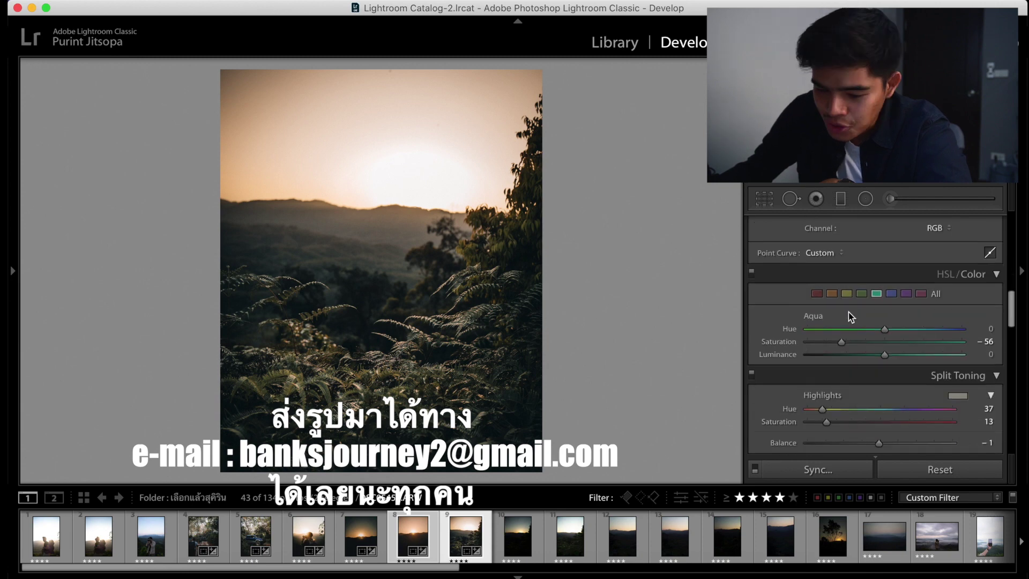
left_click(833, 294)
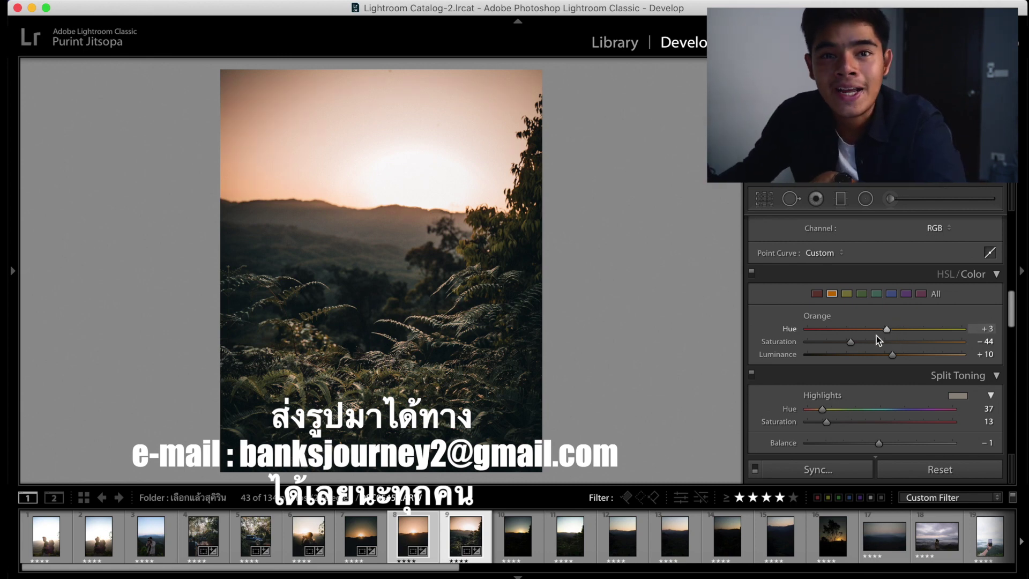
left_click_drag(850, 342, 858, 342)
scroll(847, 343, "up", 1)
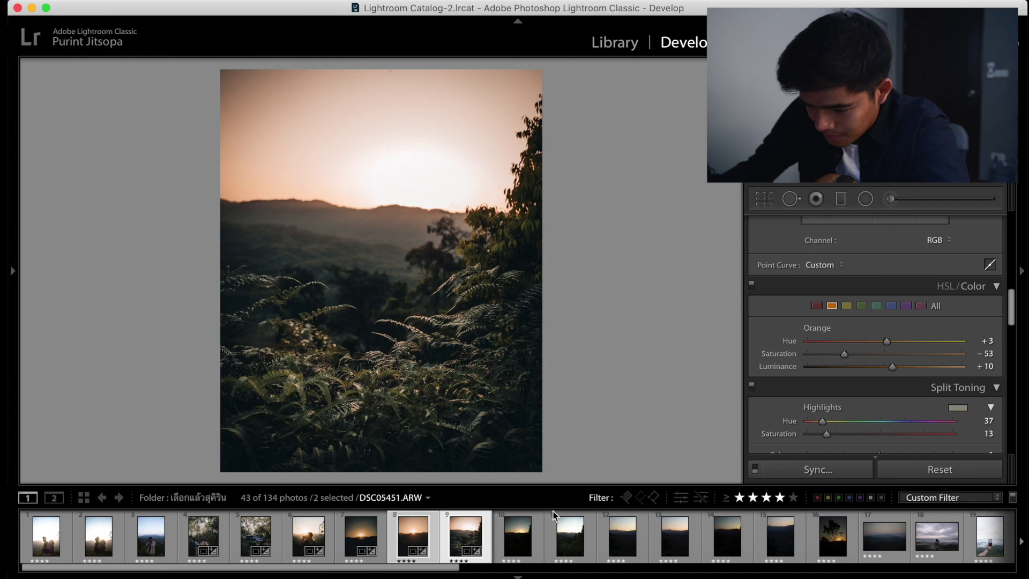
Sync the fern photo's settings to the five photos that follow it, up to the fourteenth.
left_click(728, 545, "shift")
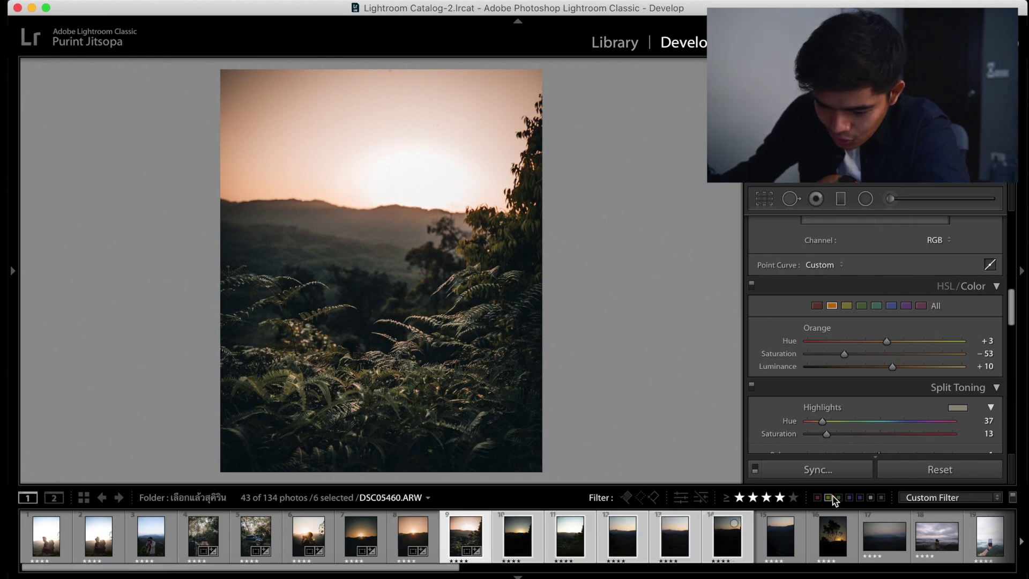
left_click(826, 467)
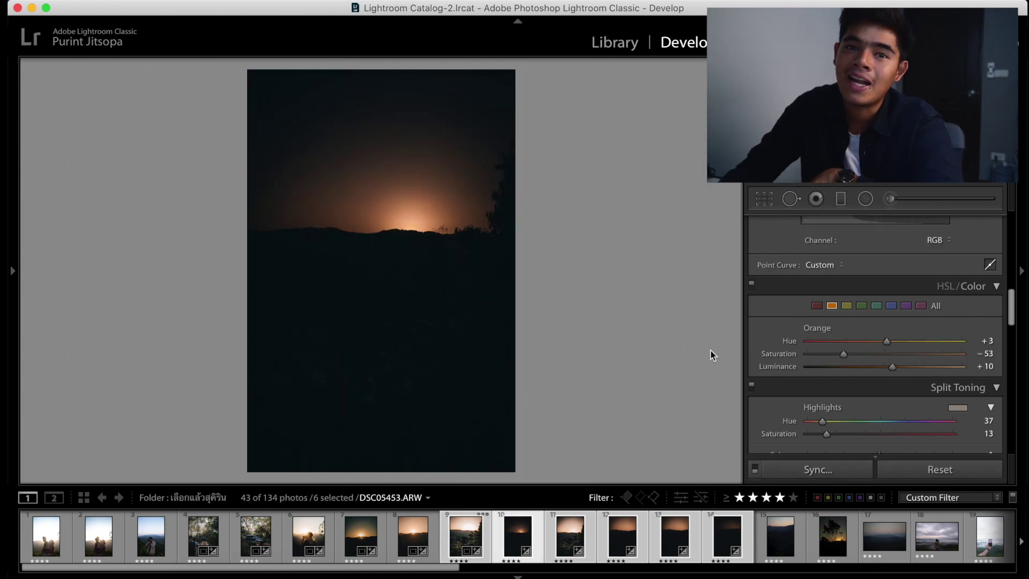
Reset the exposure of the dark sunset photo DSC05453 to 0 and set its contrast to +24.
scroll(852, 356, "up", 10)
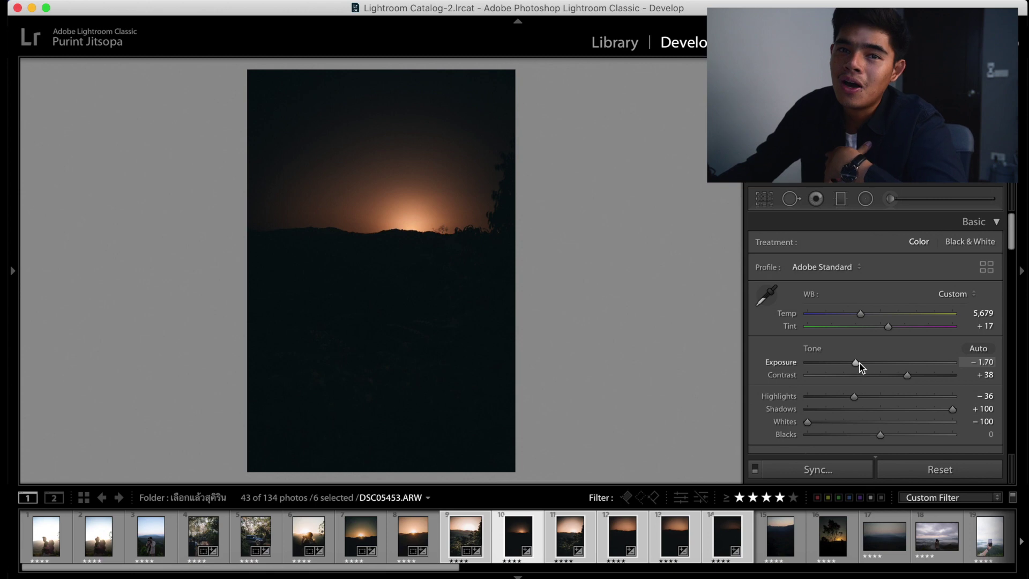
double_click(860, 364)
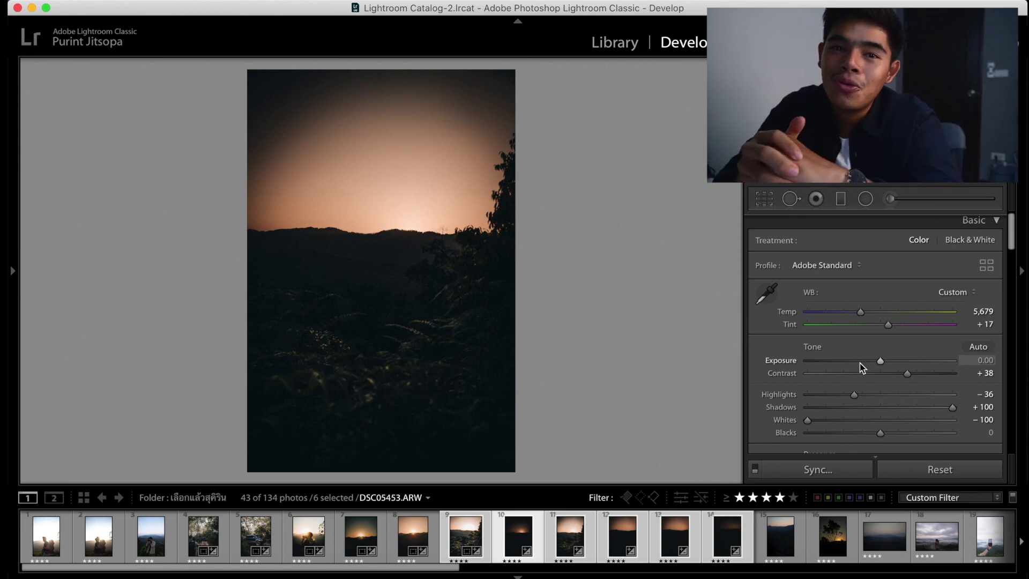
left_click_drag(911, 373, 900, 378)
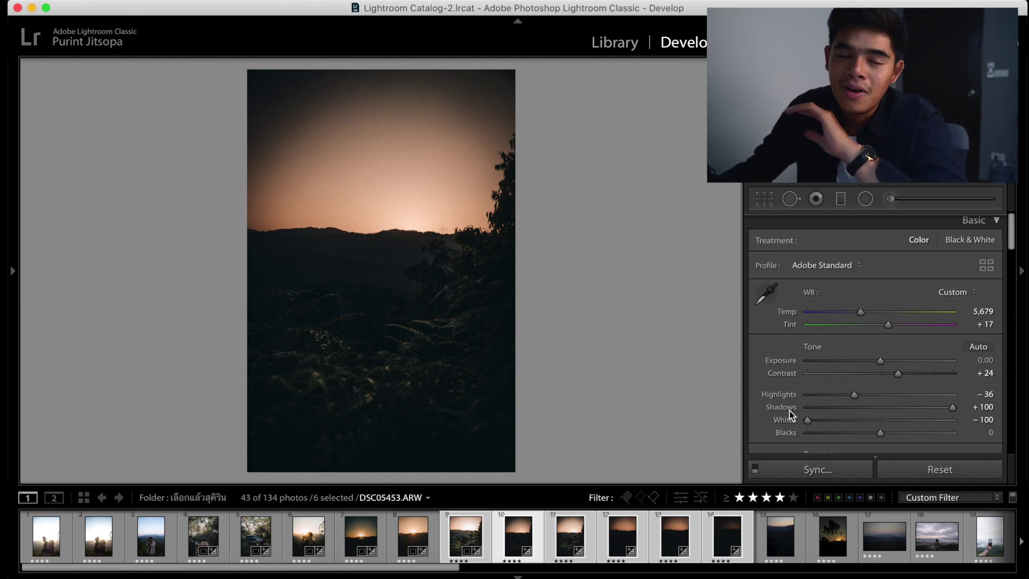
Brighten photo DSC05453 with exposure +1.75 and set its shadows to +89.
left_click_drag(883, 362, 896, 361)
scroll(892, 360, "down", 5)
scroll(890, 356, "up", 5)
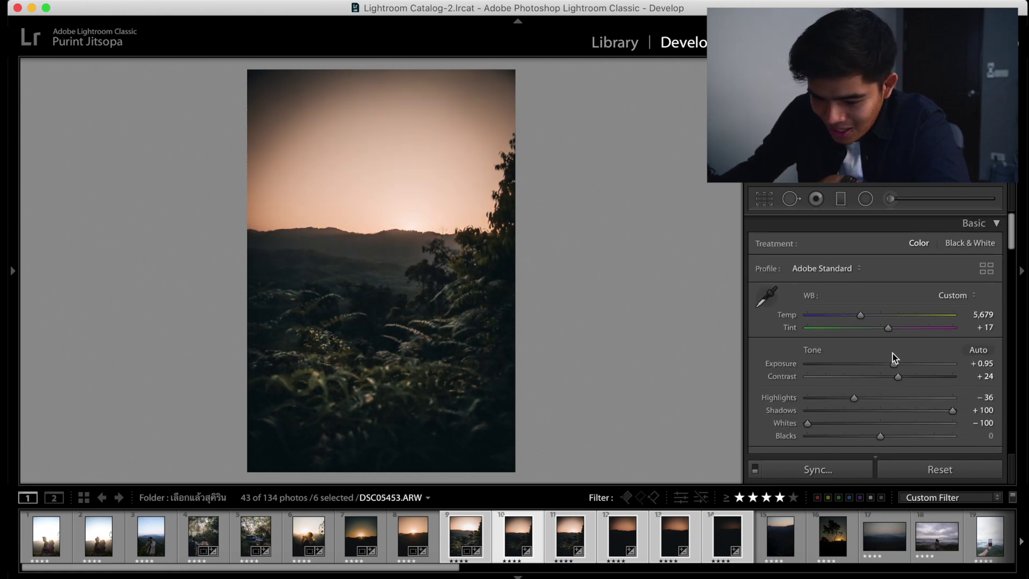
left_click_drag(953, 410, 947, 409)
left_click_drag(898, 364, 909, 366)
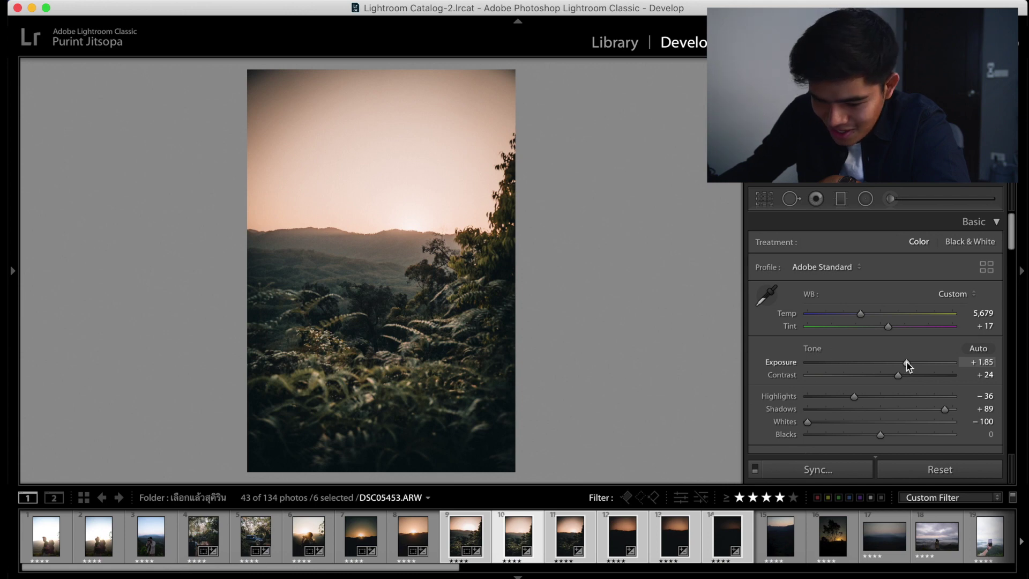
left_click_drag(907, 362, 905, 362)
Crop photo DSC05453 to the 4 x 5 / 8 x 10 aspect ratio.
key("r")
left_click(956, 247)
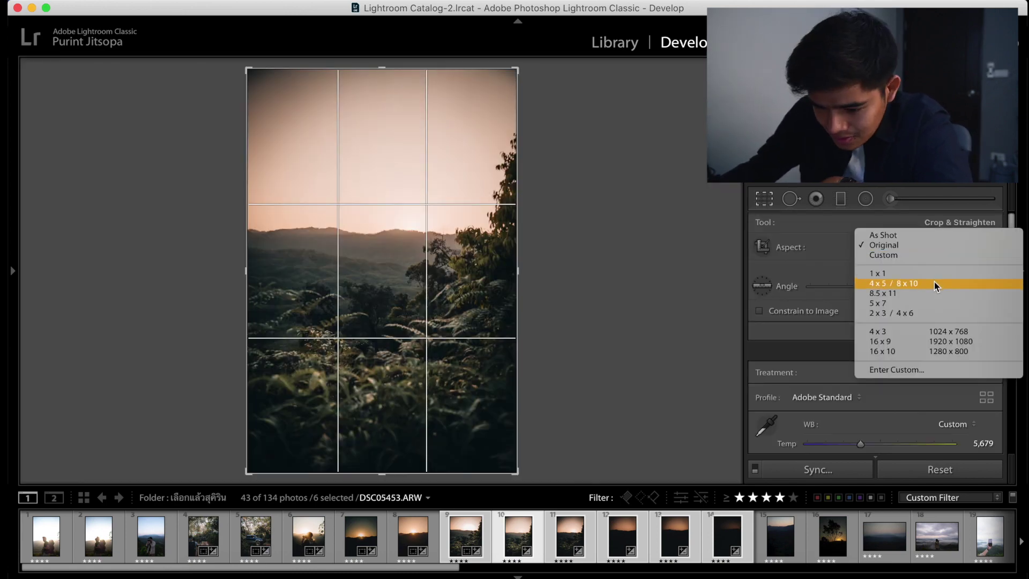
left_click(934, 283)
key("Return")
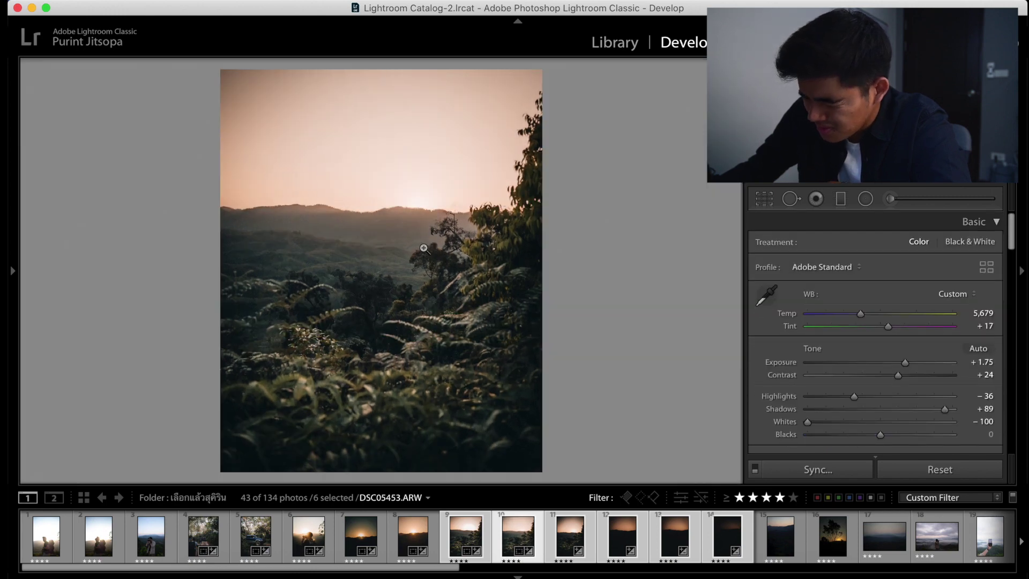
Add a diagonal graduated filter over the upper-left sky of DSC05453 with temperature 27, exposure 1.25 and highlights -93.
left_click_drag(892, 365, 907, 378)
left_click_drag(290, 114, 321, 202)
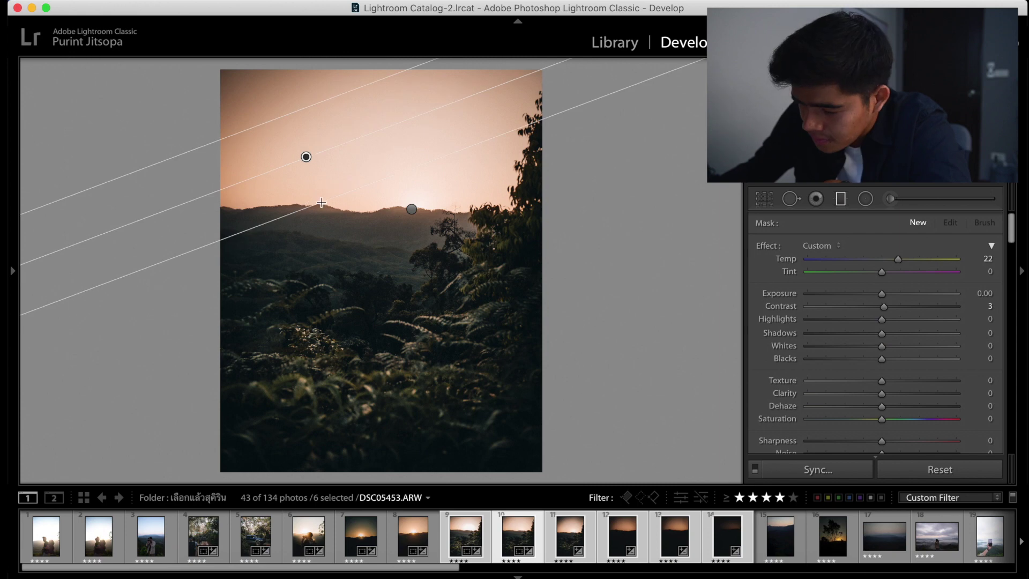
left_click_drag(883, 294, 907, 294)
left_click_drag(899, 259, 903, 260)
left_click_drag(882, 320, 814, 319)
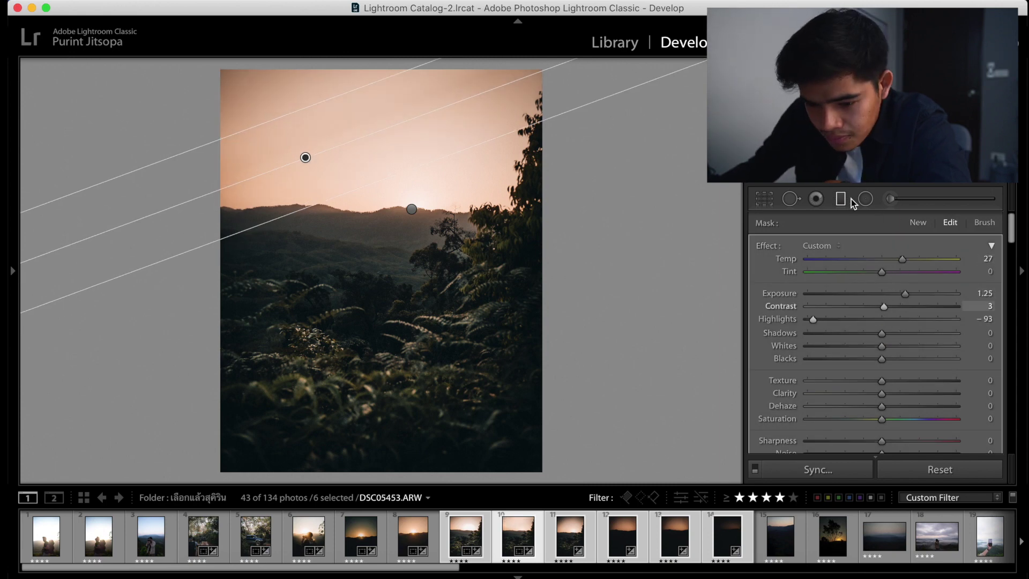
Reposition the second graduated filter near the glowing horizon on photo DSC05453.
left_click(867, 199)
left_click(841, 199)
left_click_drag(412, 209, 457, 78)
left_click_drag(452, 121, 428, 204)
left_click(840, 200)
Add a wide radial filter across the middle of DSC05453 with temperature 13, exposure 0.33, contrast 19 and highlights -22.
left_click(866, 200)
mouse_move(380, 267)
left_mouse_down()
mouse_move(542, 347)
mouse_move(600, 359)
left_mouse_up()
left_click_drag(380, 267, 348, 271)
left_click_drag(529, 341, 532, 334)
mouse_move(898, 260)
left_mouse_down()
mouse_move(895, 308)
mouse_move(876, 336)
mouse_move(896, 259)
left_mouse_up()
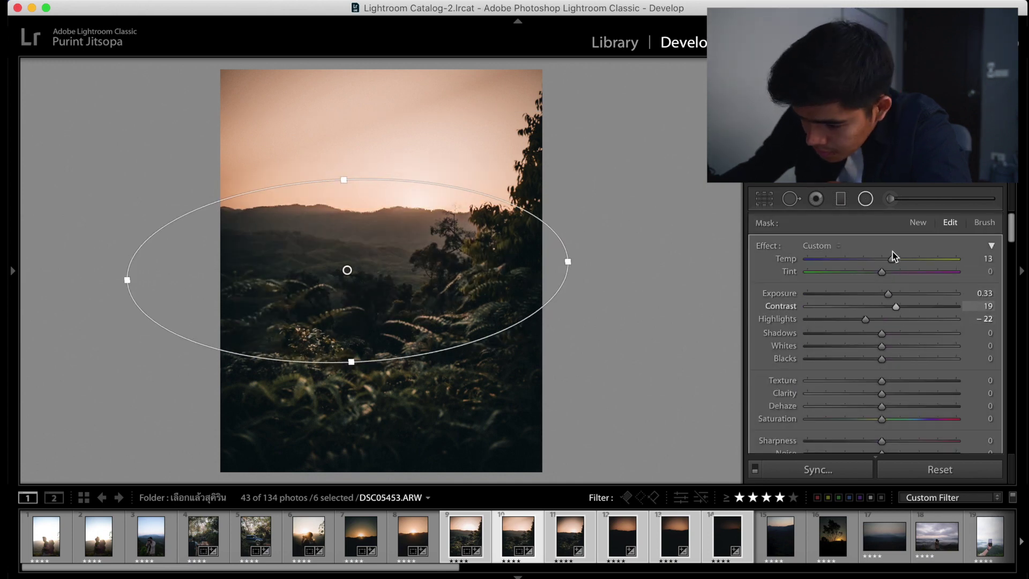
left_click(865, 199)
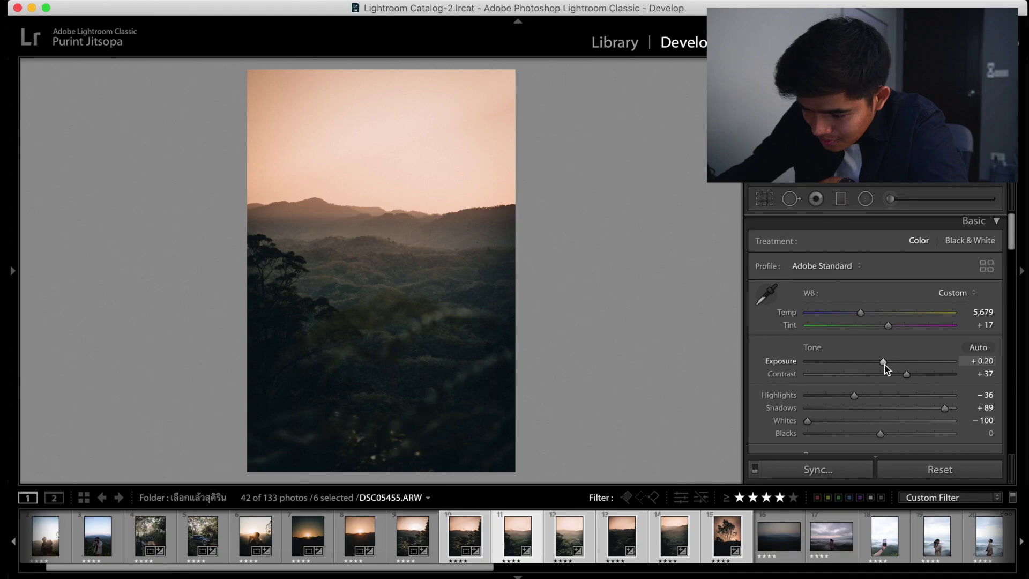
Set the exposure of DSC05455 to +0.40 and contrast to +59, and crop it to the 4 x 3 aspect ratio.
mouse_move(885, 365)
left_mouse_down()
mouse_move(922, 374)
mouse_move(888, 363)
left_mouse_up()
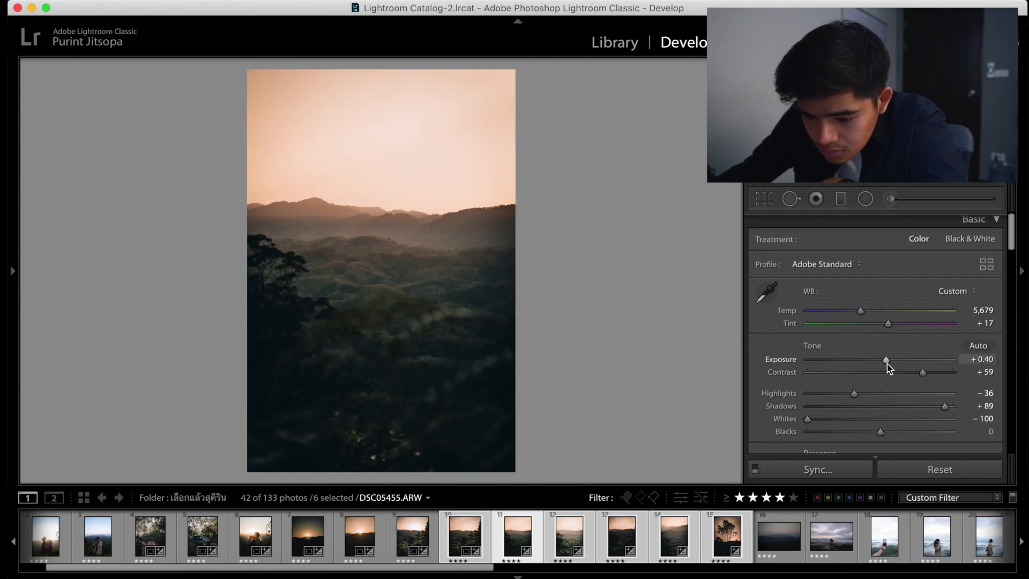
left_click(765, 199)
left_click(945, 248)
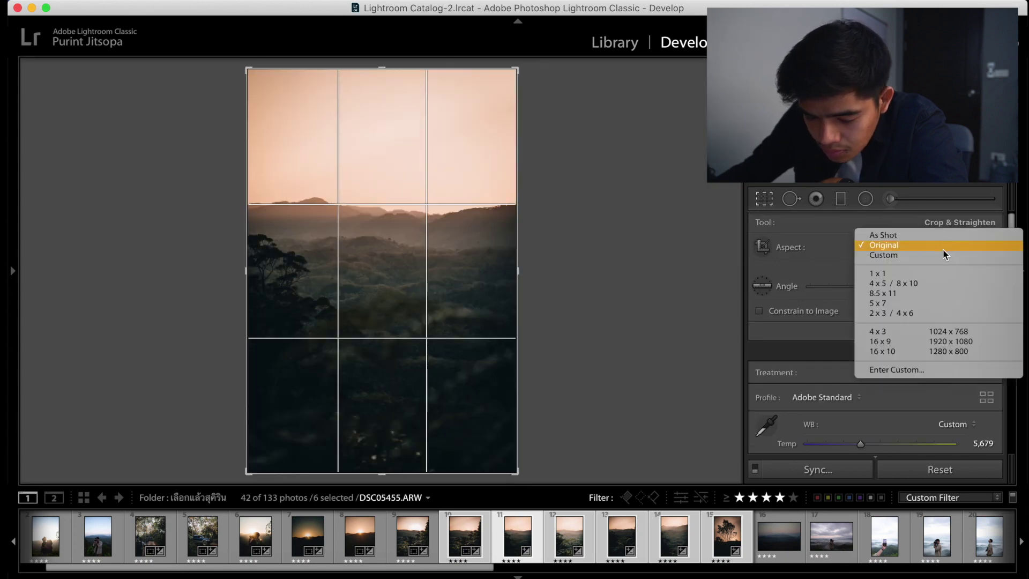
left_click(928, 332)
left_click_drag(462, 256, 434, 258)
key("Return")
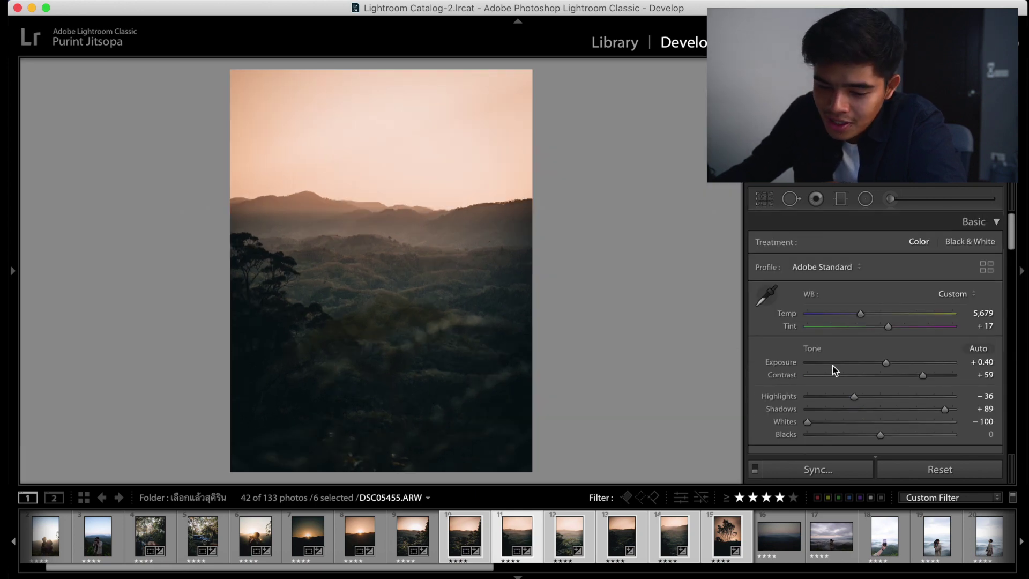
Set the contrast of DSC05455 to +70 and delete the graduated filter just above the mountain ridge.
left_click_drag(892, 368, 889, 363)
scroll(888, 364, "down", 1)
left_click(836, 201)
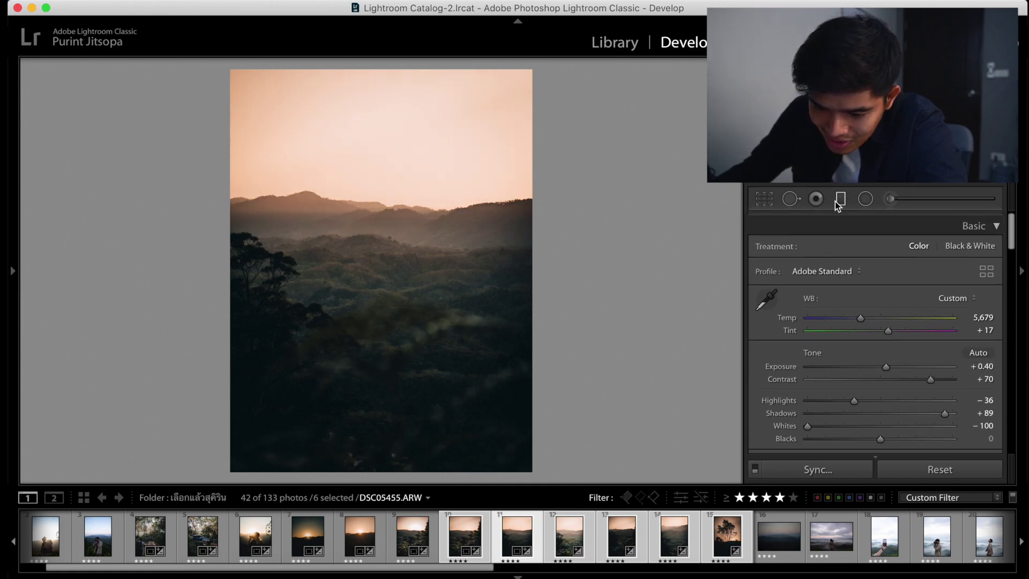
left_click(309, 181)
mouse_move(309, 182)
left_mouse_down()
mouse_move(312, 223)
mouse_move(310, 178)
left_mouse_up()
left_click(407, 234)
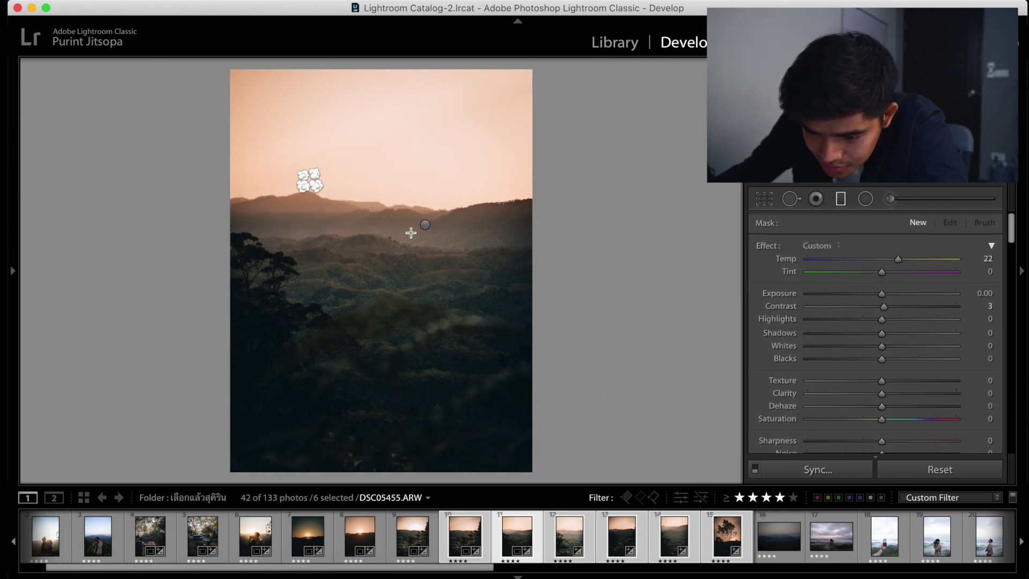
Compare DSC05455 with its unedited version and check the effect of its split toning.
key("backslash")
key("backslash")
key("backslash")
key("backslash")
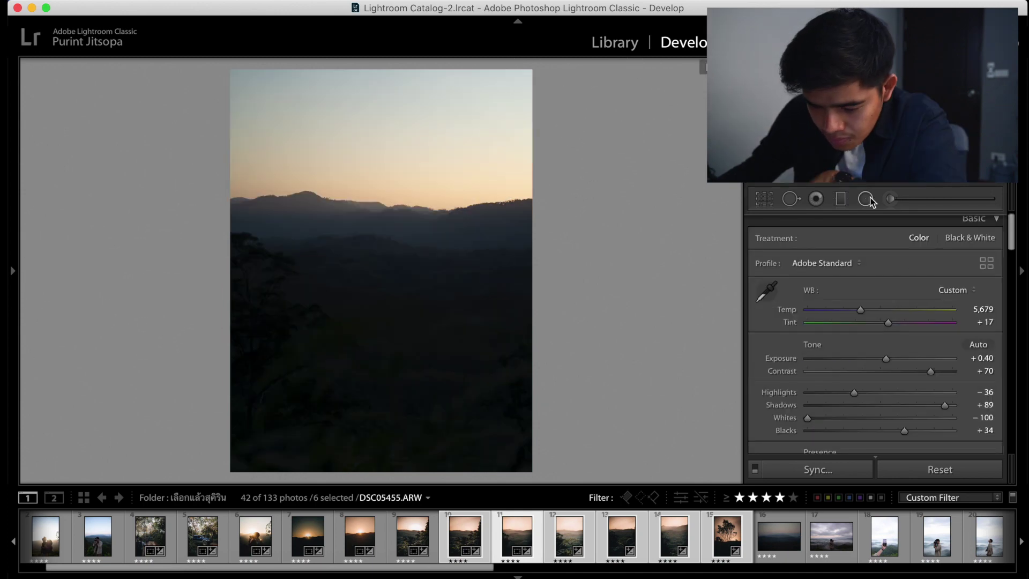
scroll(890, 318, "down", 10)
scroll(888, 349, "down", 10)
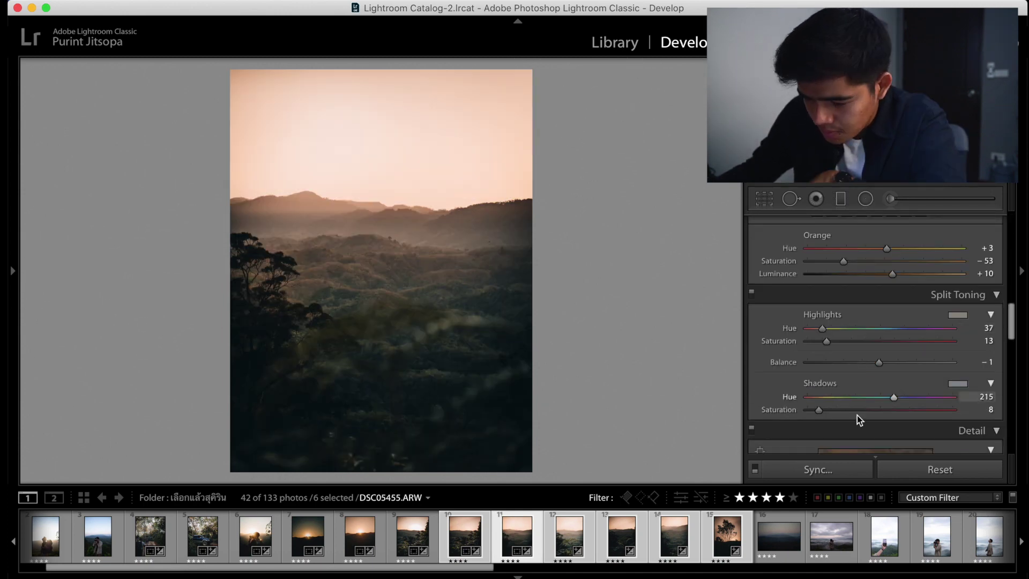
left_click(752, 291)
left_click(752, 292)
scroll(928, 319, "up", 5)
scroll(928, 319, "up", 6)
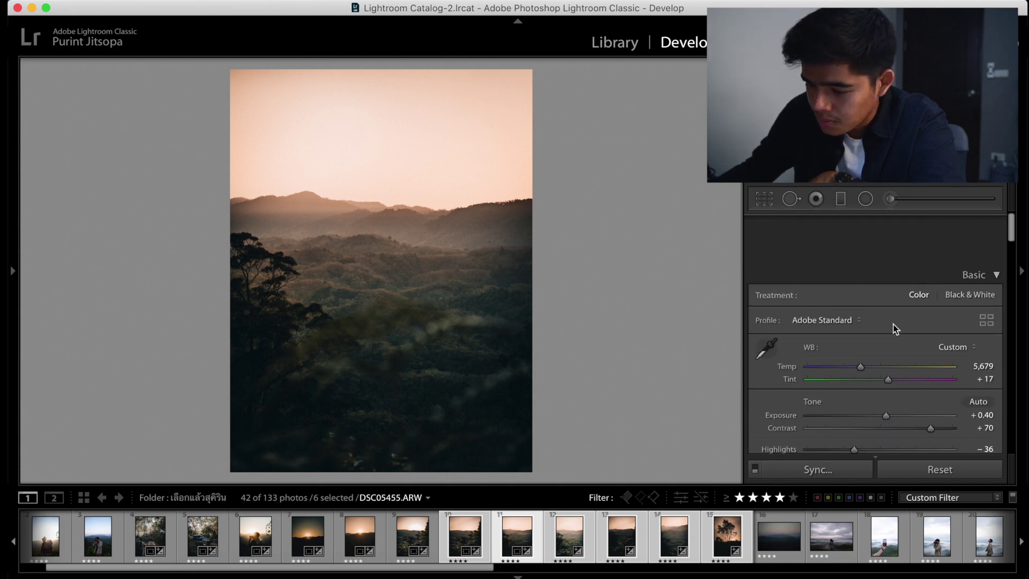
Sync the settings of DSC05455 to the three landscape photos that follow it in the filmstrip.
left_click(681, 536, "shift")
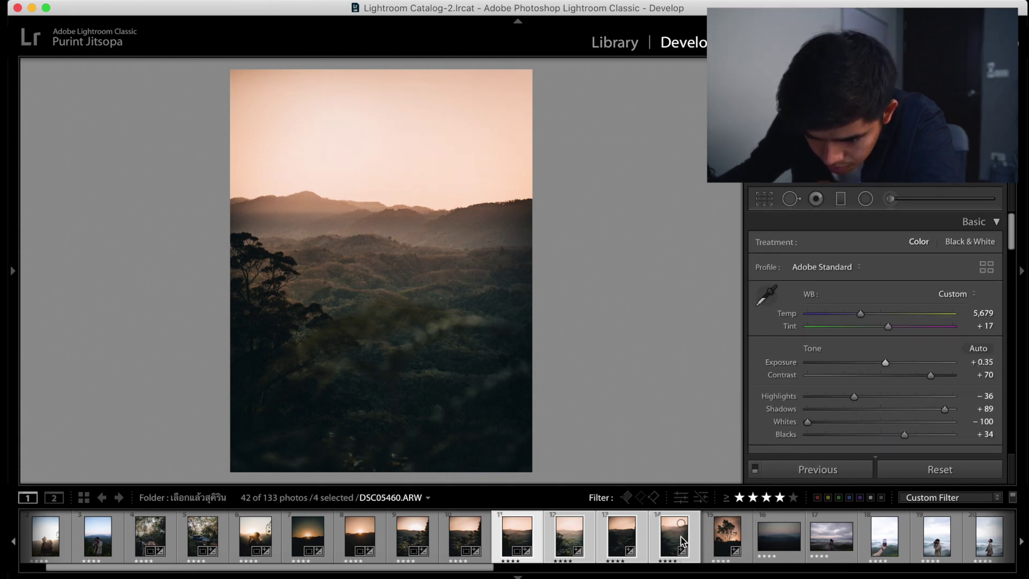
left_click(818, 470)
Adjust the white balance temperature of the fern photo DSC05456 and crop it to the 4 x 5 / 8 x 10 aspect ratio.
key("Right")
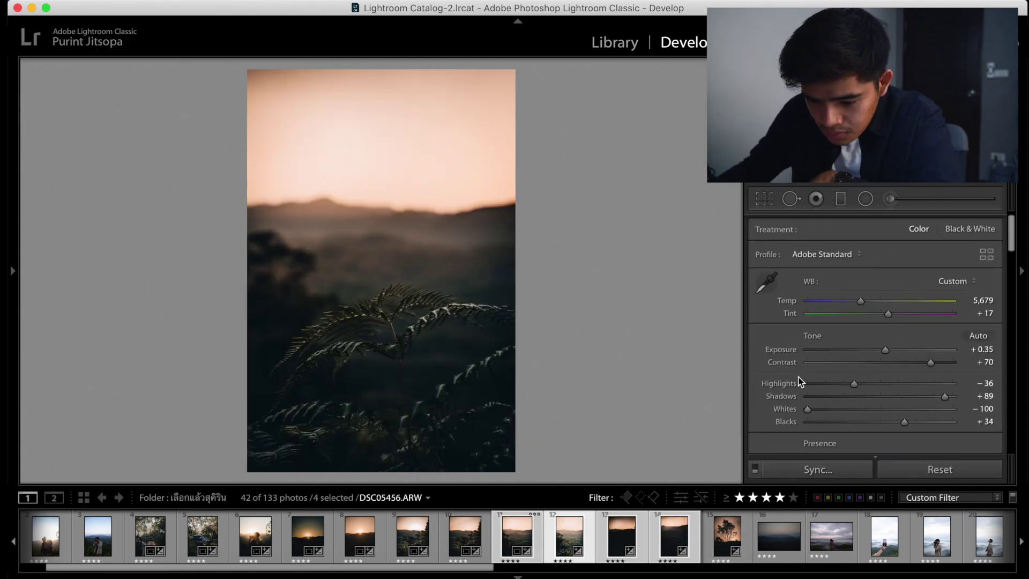
left_click_drag(863, 300, 815, 299)
scroll(866, 303, "down", 10)
key("r")
left_click(917, 242)
left_click(879, 284)
key("r")
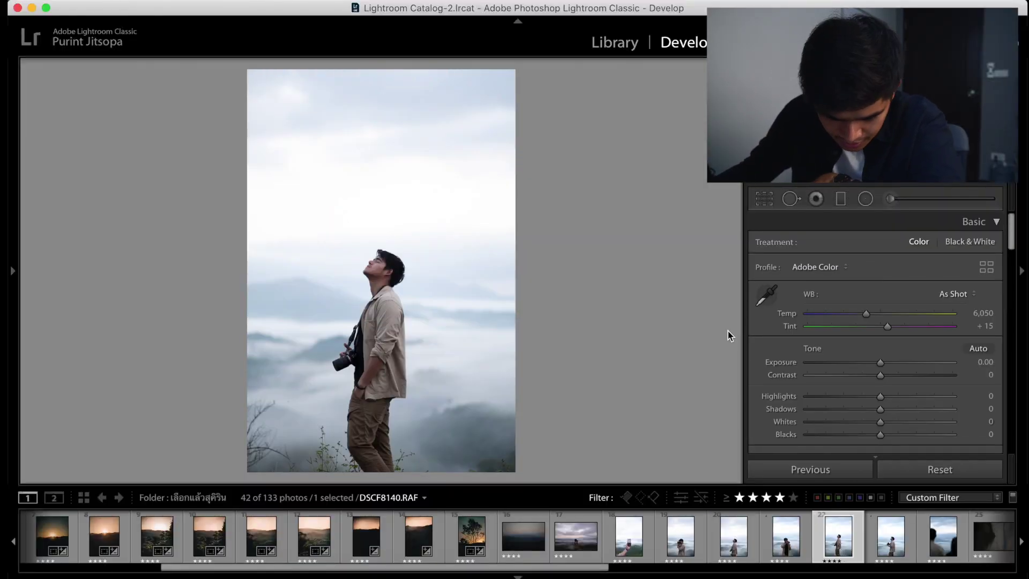
Apply the sJourney1 preset to photo DSCF8140 and bring its exposure to -0.15, contrast to +13 and highlights to -85.
left_click(11, 272)
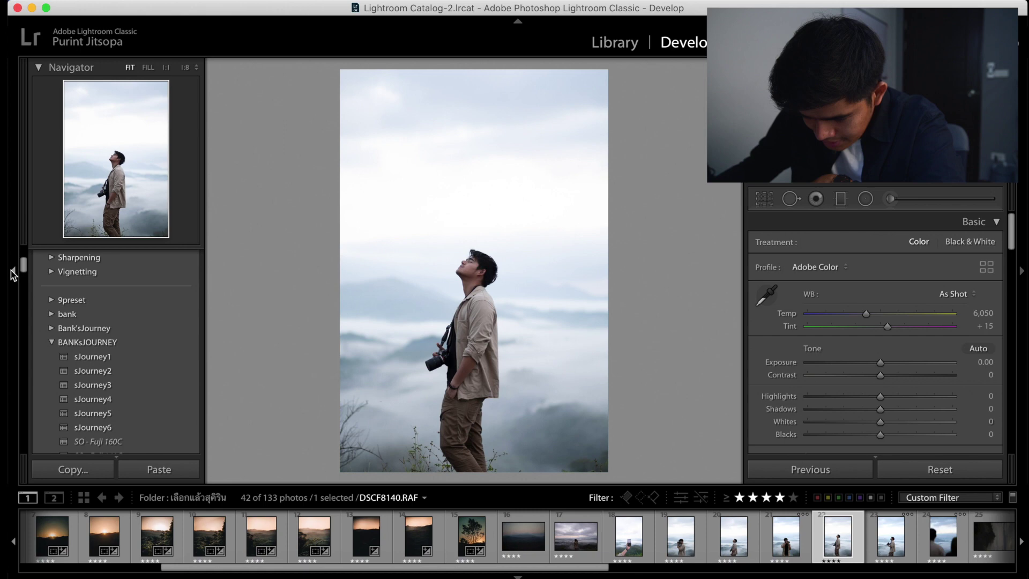
left_click(105, 356)
left_click_drag(880, 396, 880, 374)
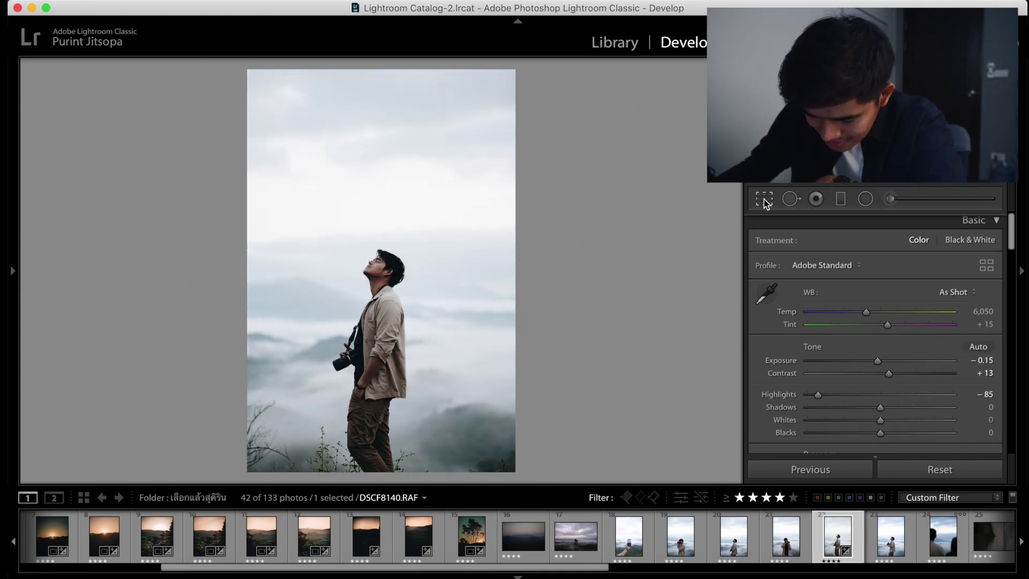
Crop DSCF8140 to the 4 x 5 / 8 x 10 aspect ratio at an angle of 0.60, trimming the upper sky.
left_click(763, 199)
left_click(942, 247)
left_click(925, 283)
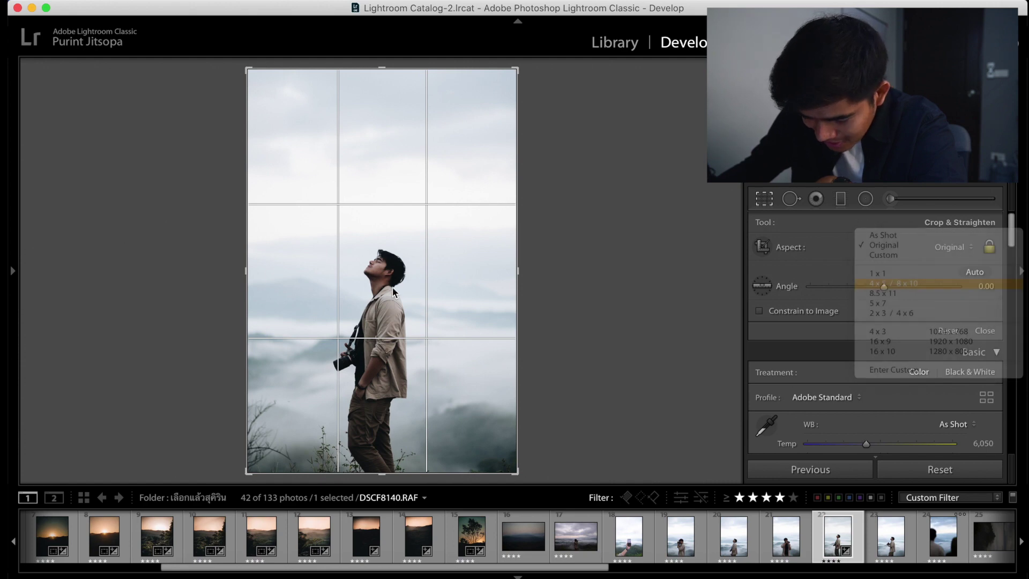
left_click(384, 86)
left_click_drag(364, 191, 360, 165)
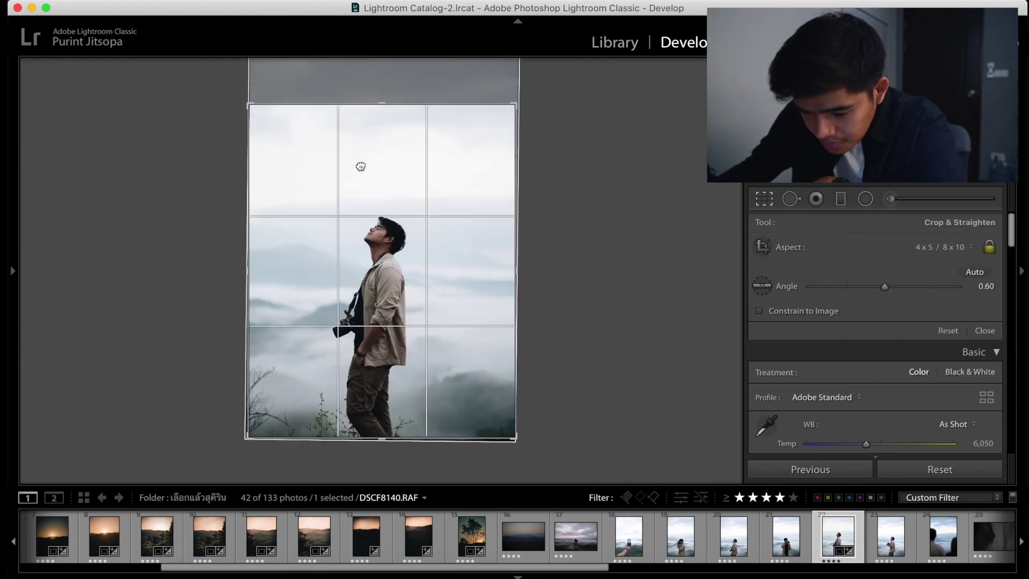
key("Return")
left_click(757, 200)
left_click_drag(388, 102, 393, 103)
key("Return")
Set the shadows of DSCF8140 to +5, blacks to -9 and texture to -24.
scroll(858, 413, "down", 2)
left_click_drag(881, 377, 885, 376)
left_click_drag(881, 436, 863, 436)
scroll(866, 431, "down", 3)
left_click_drag(882, 418, 874, 418)
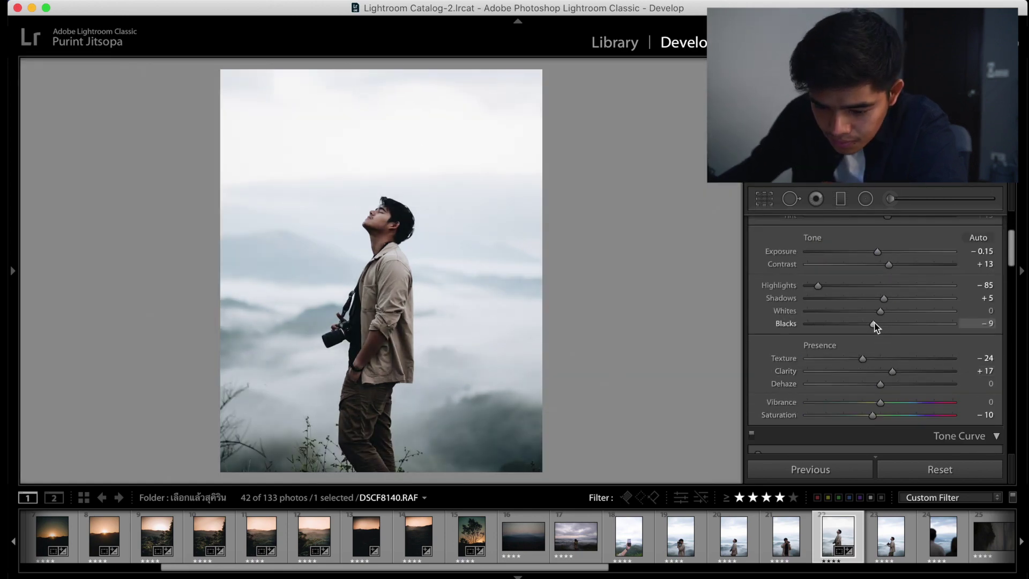
Adjust the reds of DSCF8140 and set its orange hue to +24, saturation to -2 and luminance to +37.
scroll(873, 324, "down", 6)
left_click(817, 349)
left_click_drag(877, 396, 903, 387)
left_click(832, 349)
left_click(913, 409)
left_click(883, 396)
Split-tone DSCF8140 with shadows at hue 215, saturation 4 and highlights at hue 37, saturation 6.
scroll(835, 368, "down", 5)
left_click(958, 361)
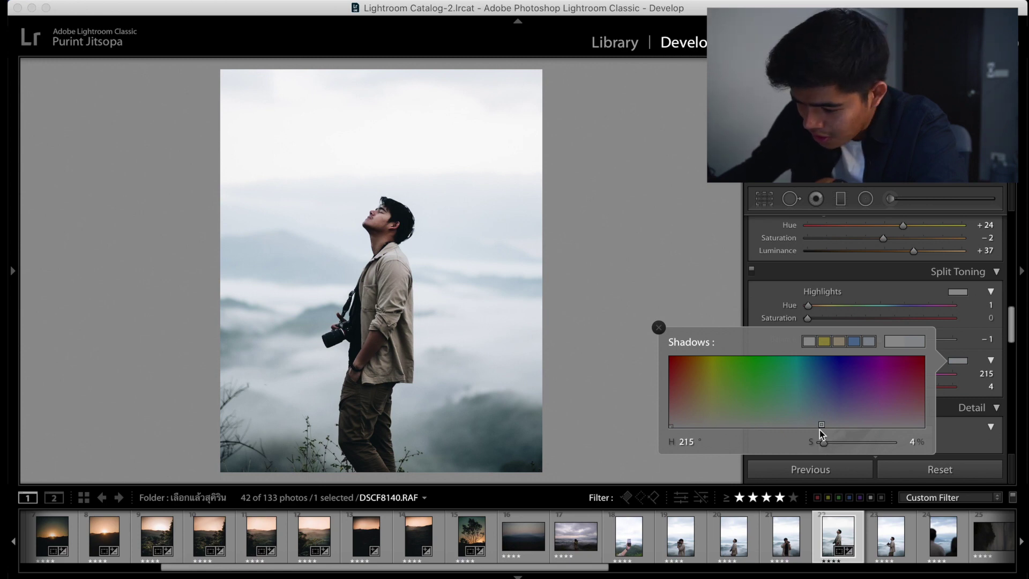
left_click(957, 294)
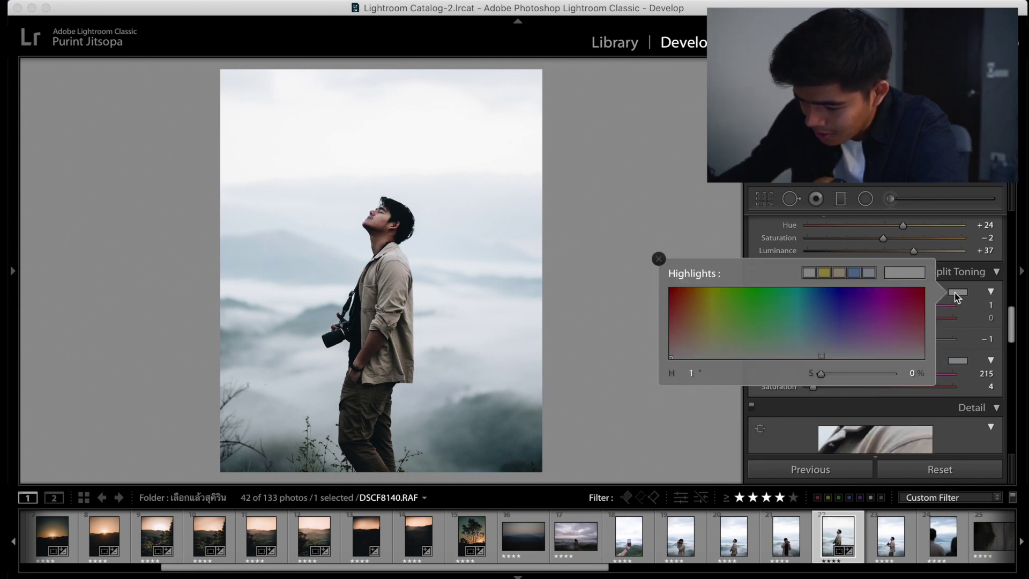
left_click(842, 272)
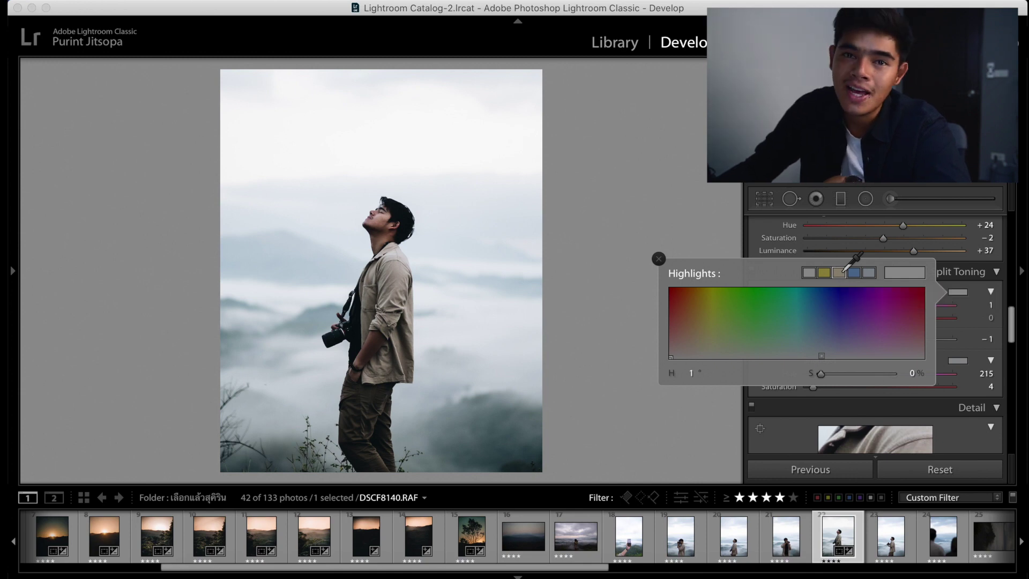
left_click_drag(826, 373, 825, 374)
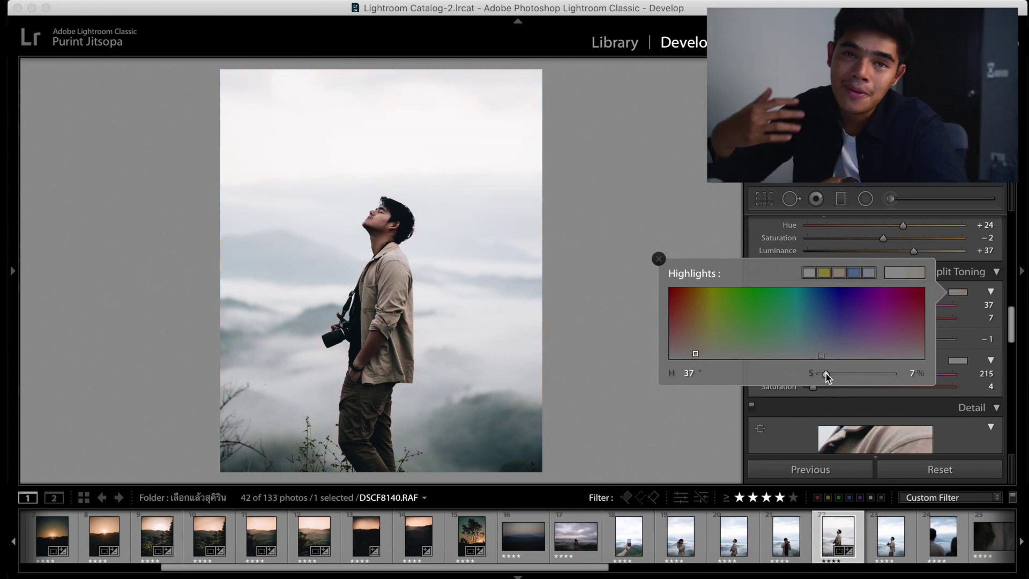
left_click(659, 259)
scroll(855, 351, "up", 2)
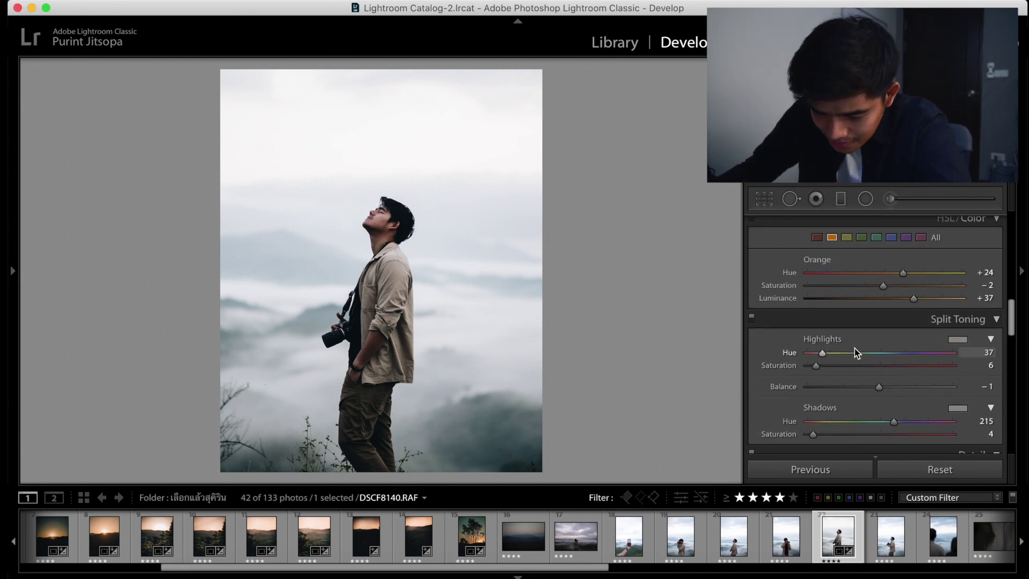
Tighten the crop of DSCF8140 around the man and straighten it to an angle of 1.12.
left_click(768, 203)
left_click_drag(513, 246, 505, 247)
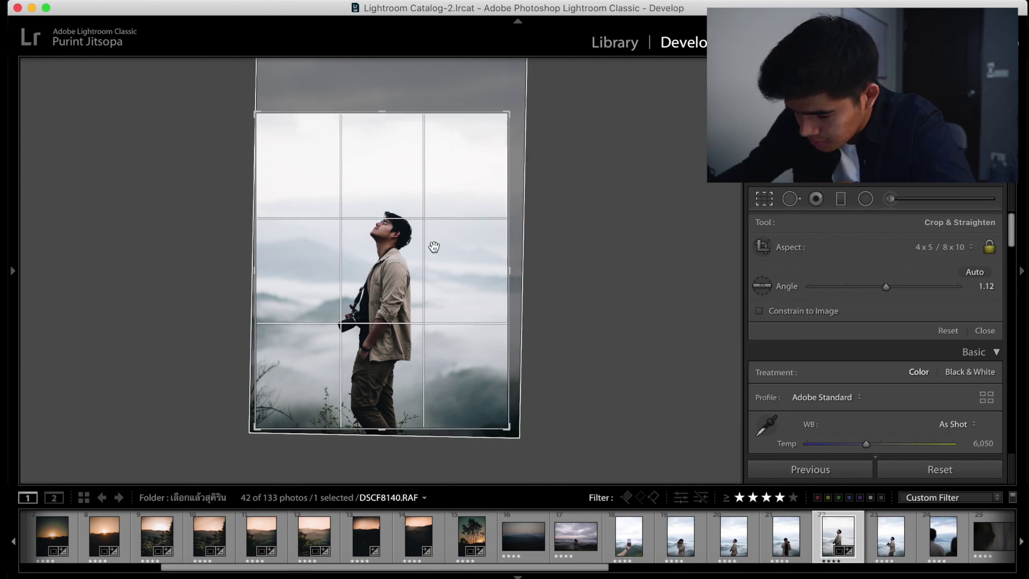
key("Return")
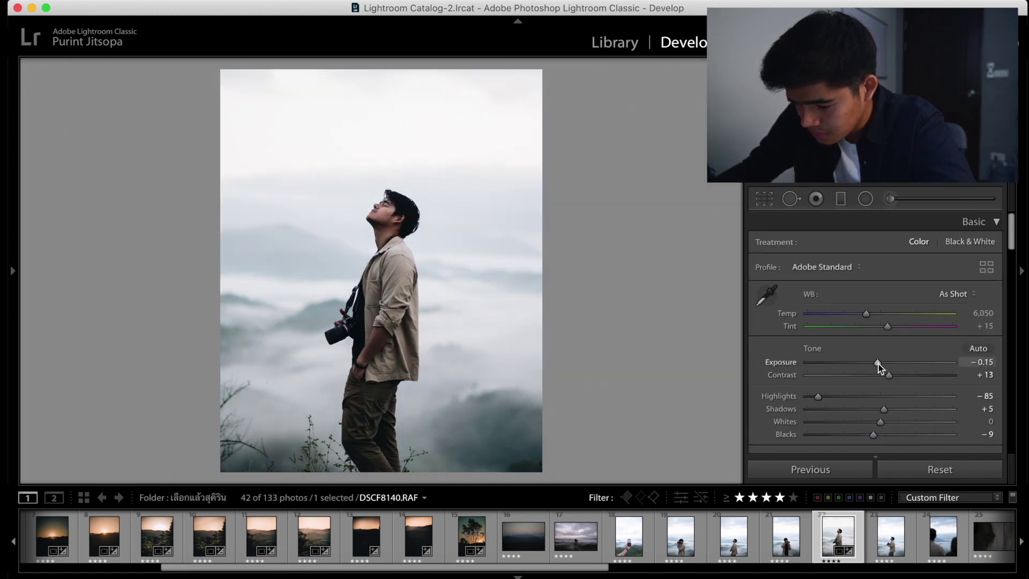
Add a post-crop vignette of -8 and a grain amount of 23 to DSCF8140.
scroll(864, 362, "down", 15)
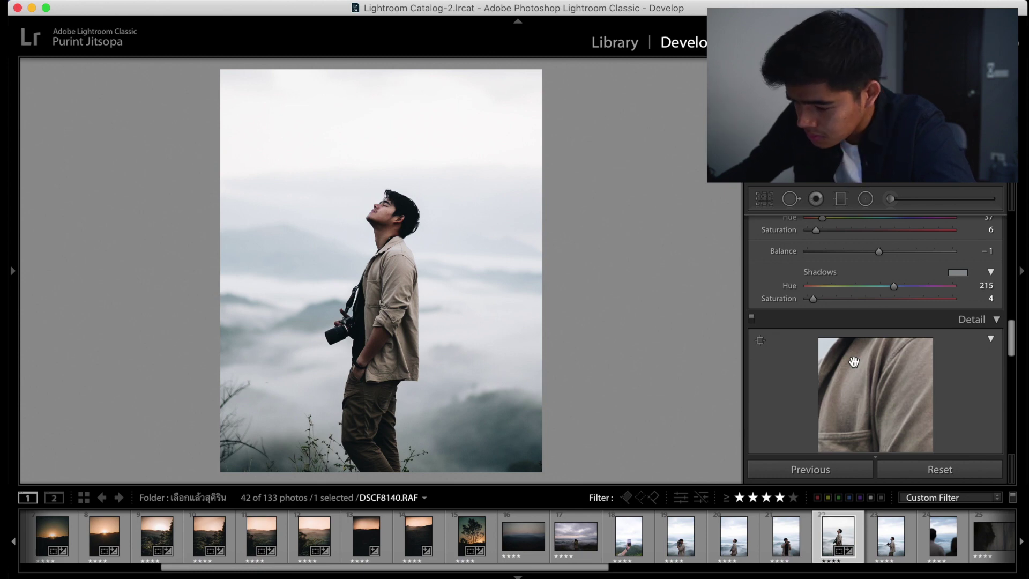
scroll(812, 325, "down", 6)
left_click_drag(881, 365, 870, 365)
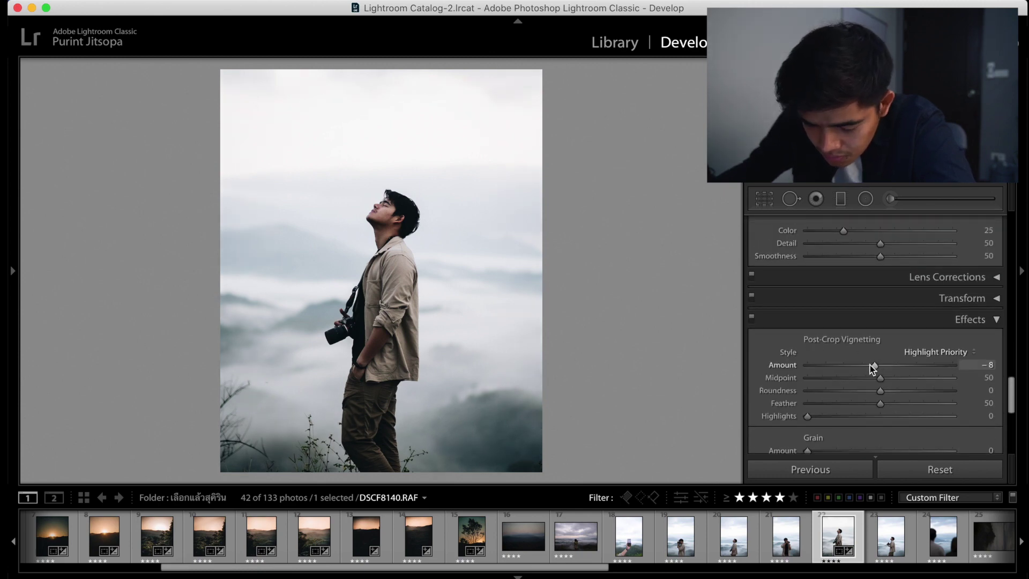
key("Right")
scroll(835, 404, "down", 3)
key("Left")
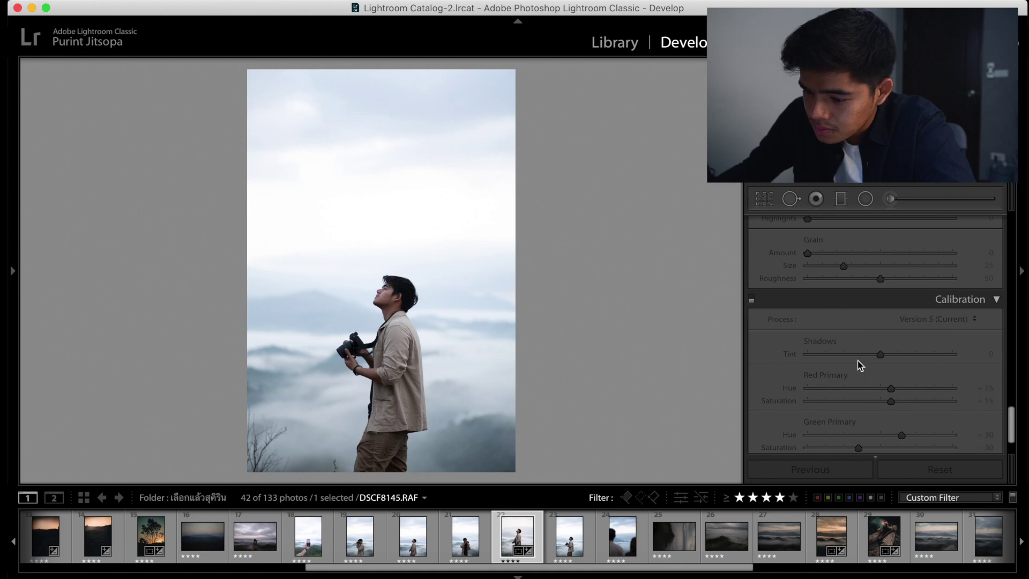
scroll(831, 313, "up", 2)
scroll(831, 316, "up", 15)
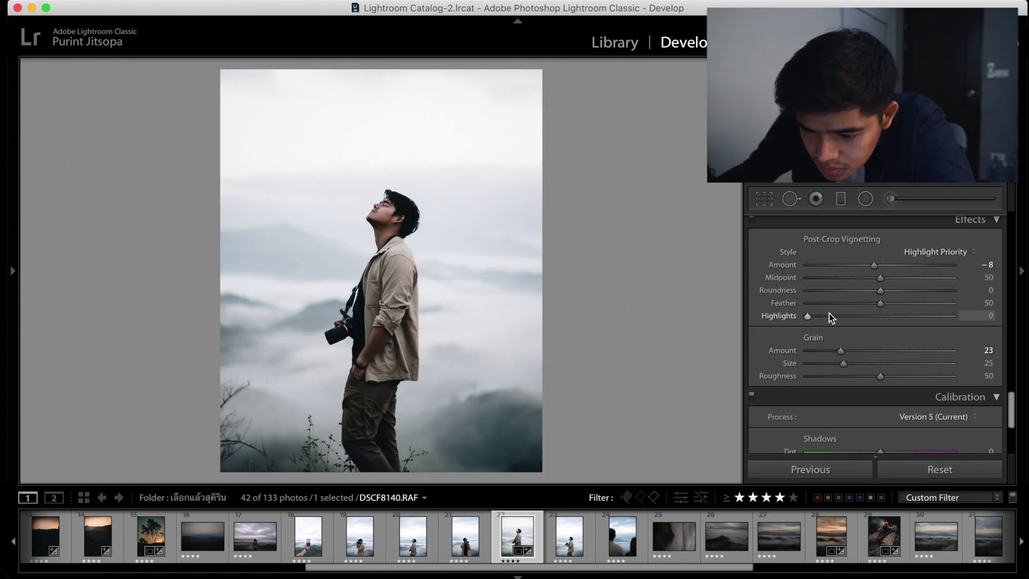
scroll(890, 378, "down", 3)
scroll(889, 366, "up", 3)
Select the three preceding photos of the man together with DSCF8140 and sync its settings to them.
key("shift+Left")
key("shift+Left")
key("shift+Left")
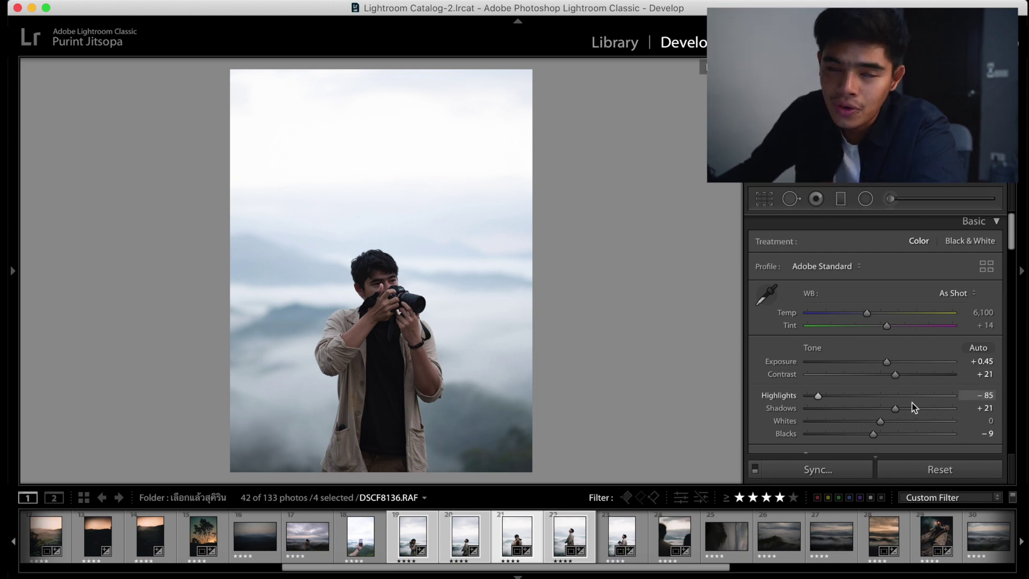
Set the shadows of DSCF8136 to +29 and its exposure to +0.10.
left_click_drag(900, 409, 903, 409)
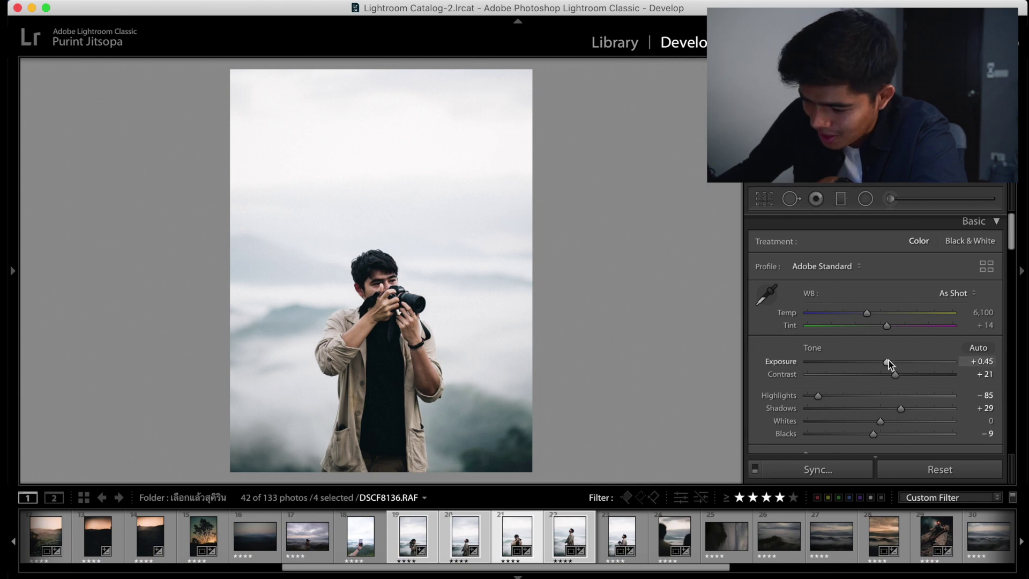
left_click_drag(888, 361, 883, 361)
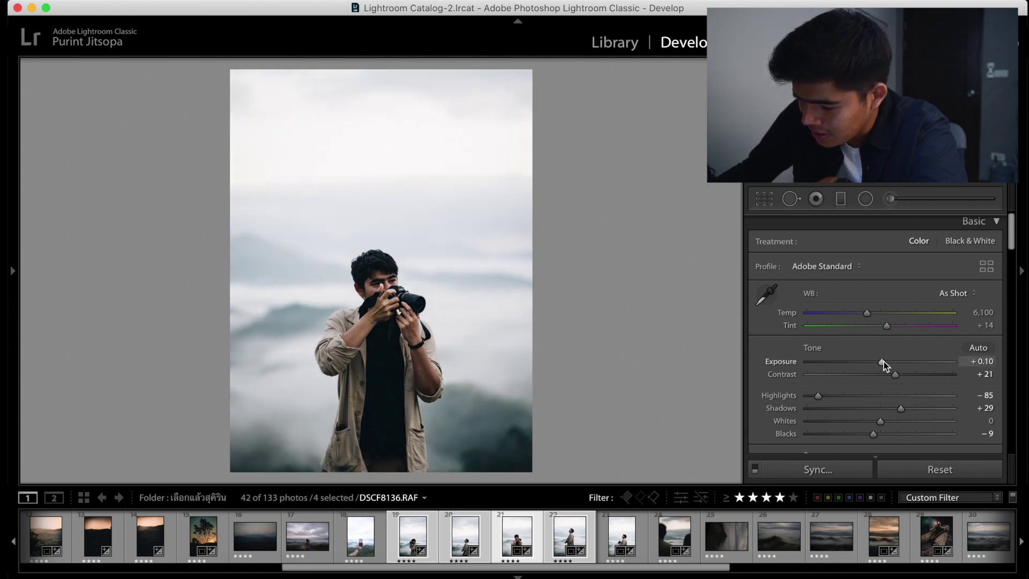
Set the orange hue of DSCF8136 to +18, checking the skin tones up close.
scroll(868, 364, "down", 15)
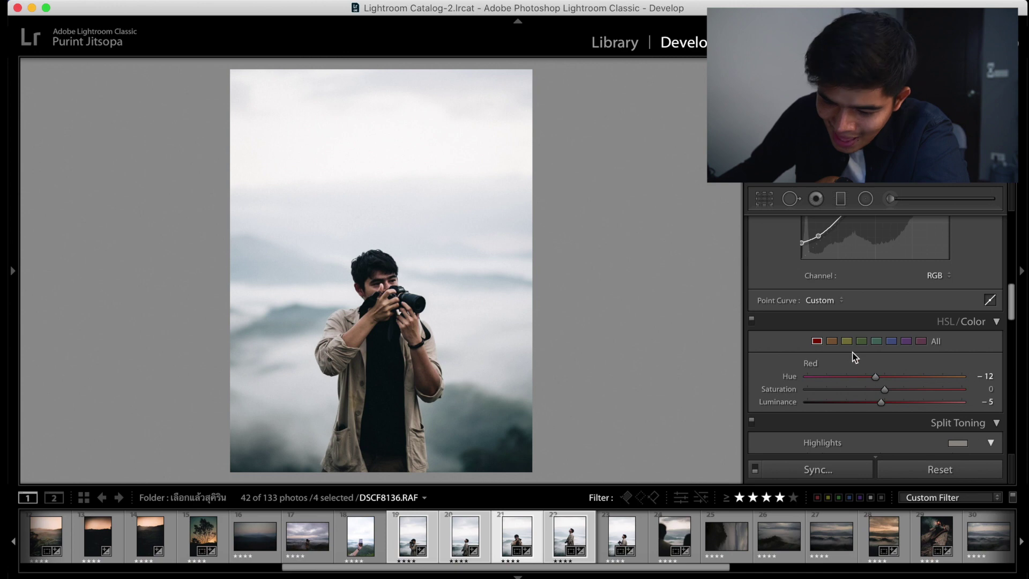
left_click_drag(890, 377, 893, 377)
left_click(415, 334)
left_click_drag(416, 334, 453, 360)
left_click(453, 359)
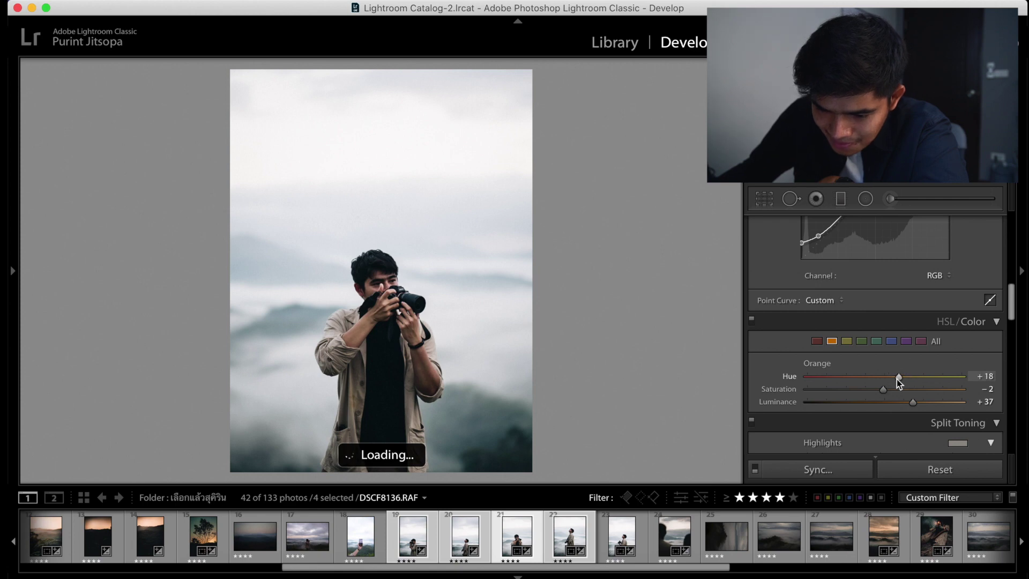
left_click_drag(897, 379, 877, 402)
Tighten the 4 x 3 crop of DSCF8136 around the man holding the camera.
left_click(763, 201)
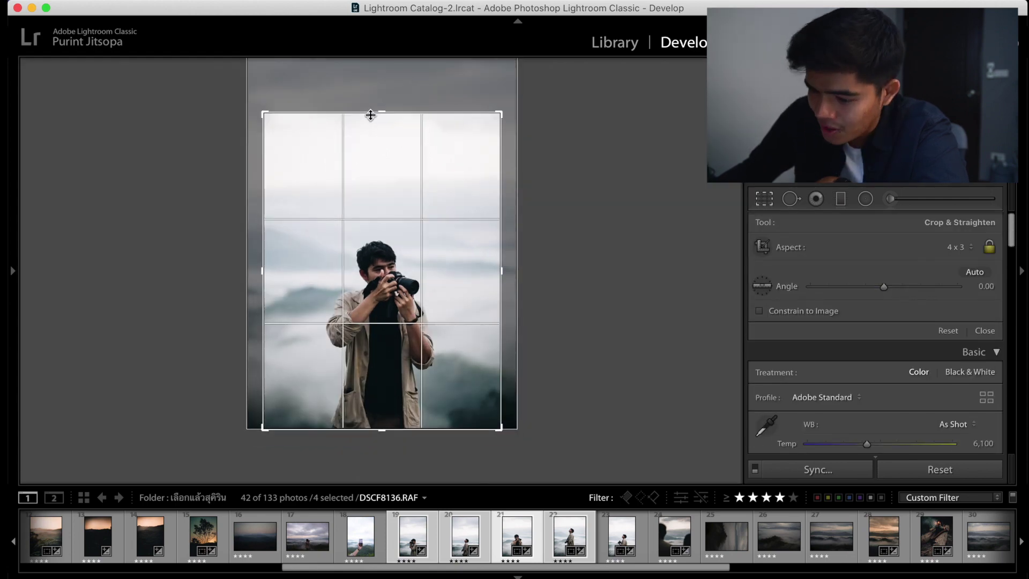
left_click_drag(362, 152, 368, 152)
key("r")
key("r")
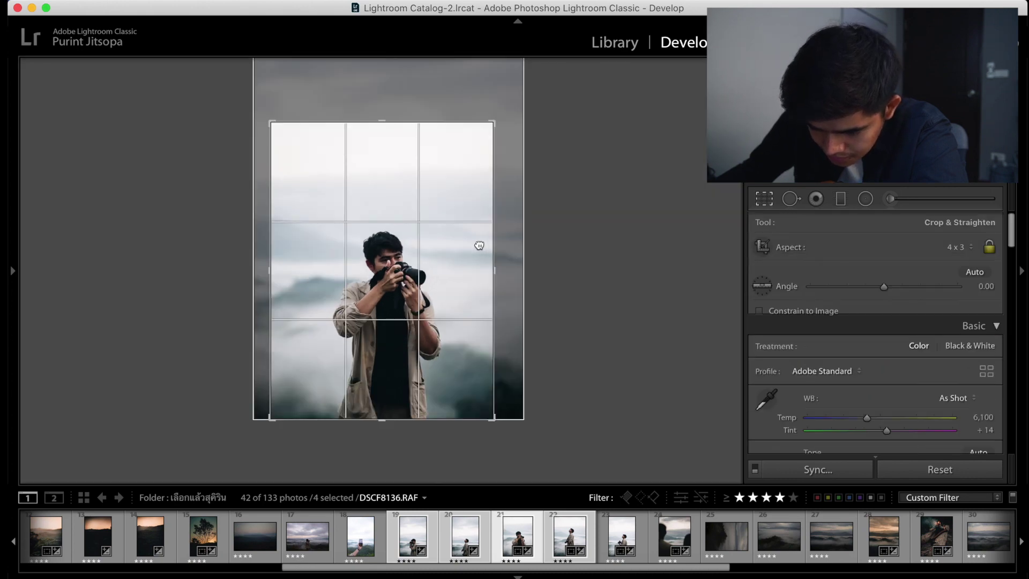
left_click_drag(456, 243, 450, 243)
key("r")
Select DSCF8136 with the two preceding photos and sync its settings to them.
left_click(406, 516, "shift")
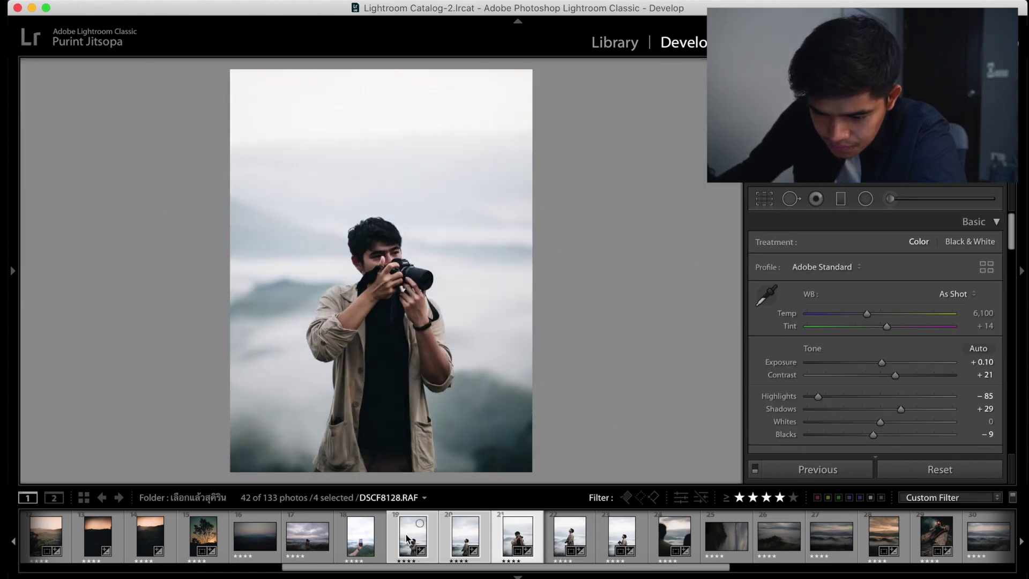
left_click(840, 471)
key("Return")
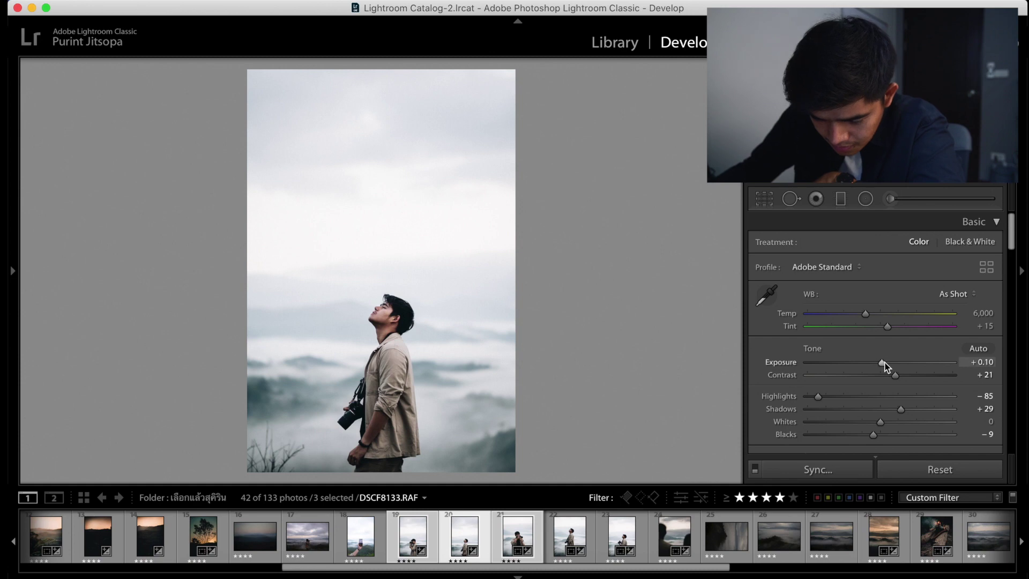
Set DSCF8133's exposure to 0.00 and contrast to +26, and sync its settings to the three preceding photos.
left_click(426, 545)
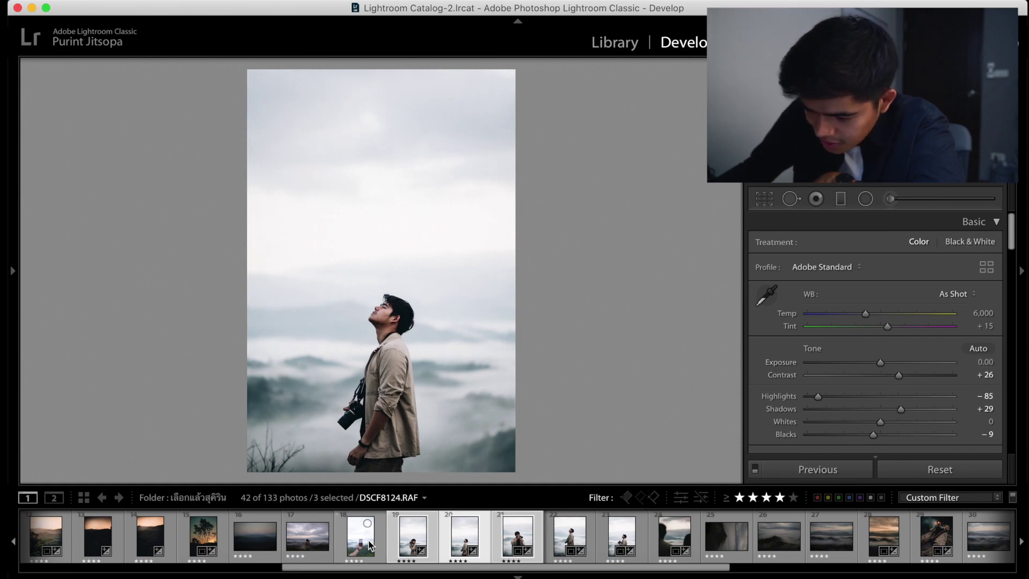
left_click(308, 536, "shift")
left_click(817, 469)
key("Return")
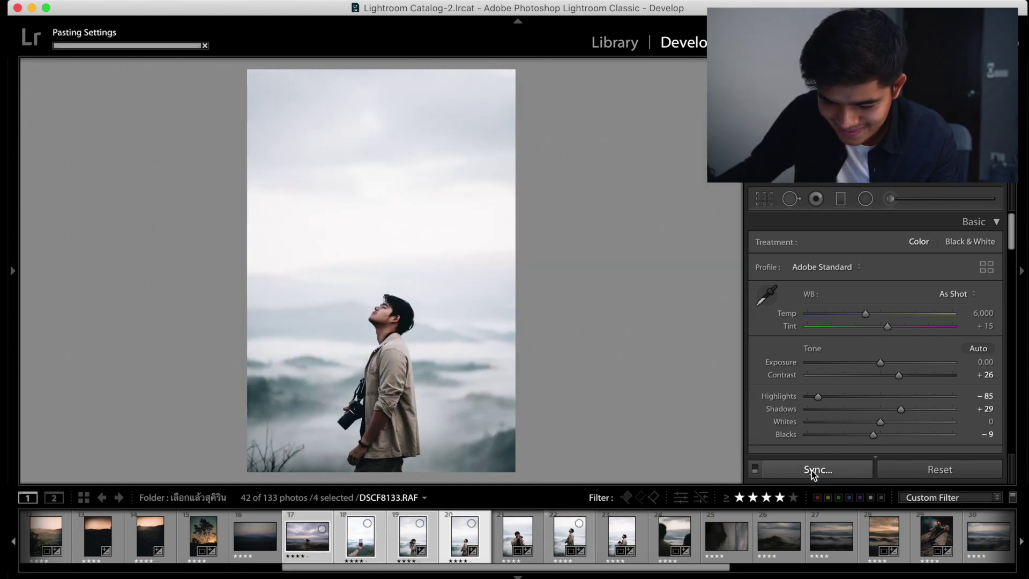
key("Left")
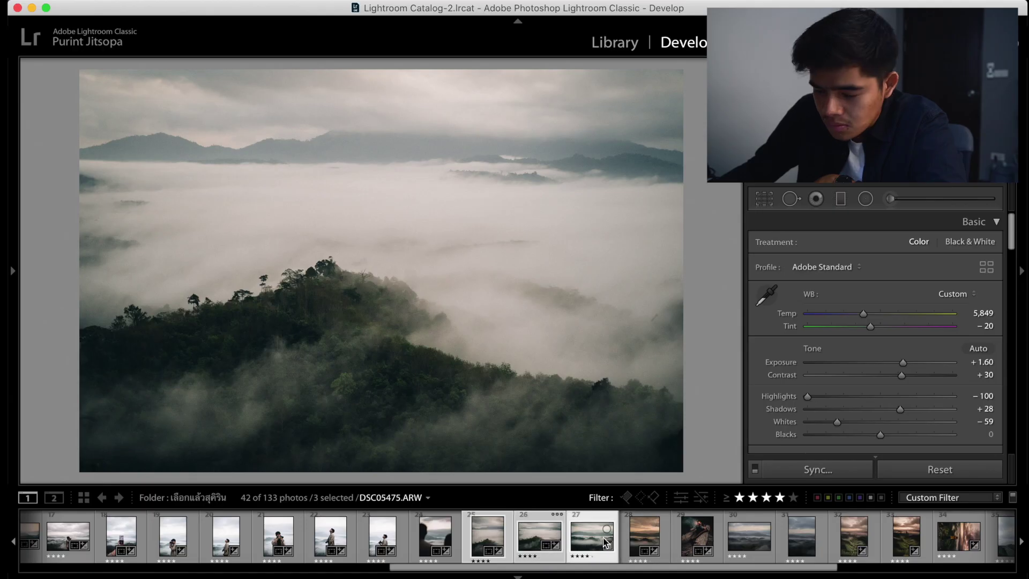
Set DSC05475's temperature to 6,743, tint to -11, exposure to +1.20 and contrast to +41.
key("Left")
scroll(871, 321, "down", 1)
mouse_move(874, 313)
left_mouse_down()
mouse_move(871, 324)
mouse_move(877, 312)
left_mouse_up()
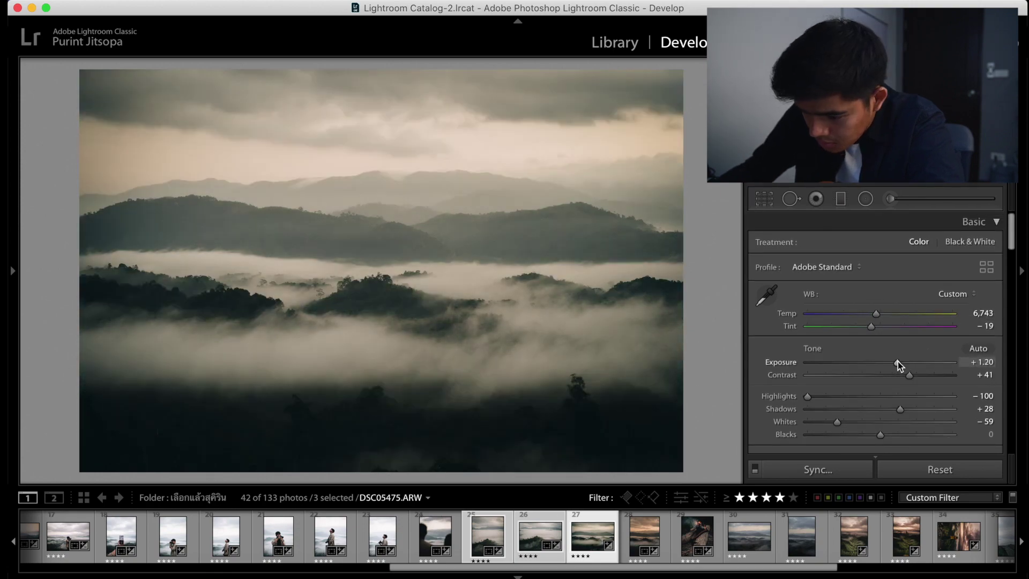
left_click(764, 199)
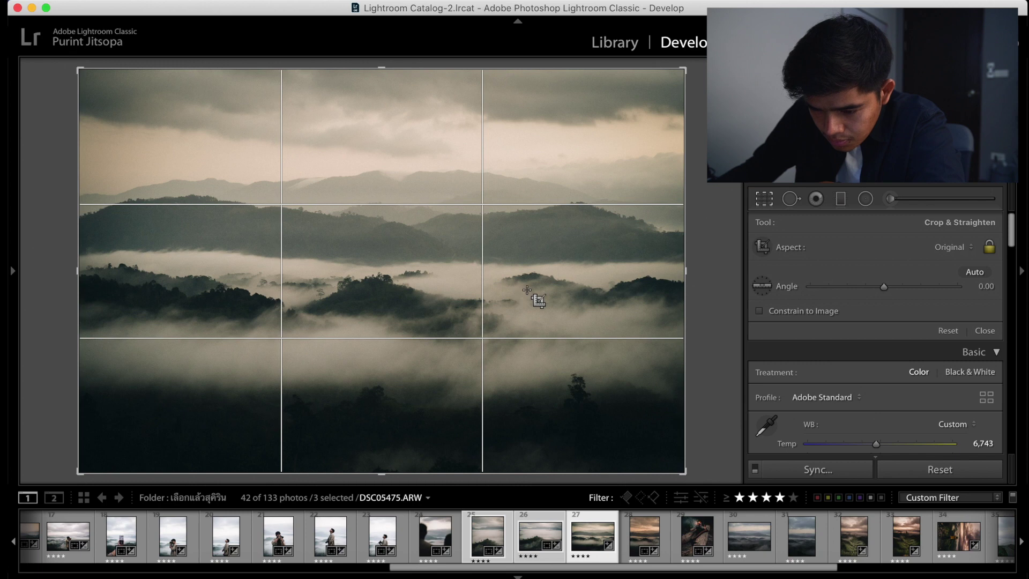
key("r")
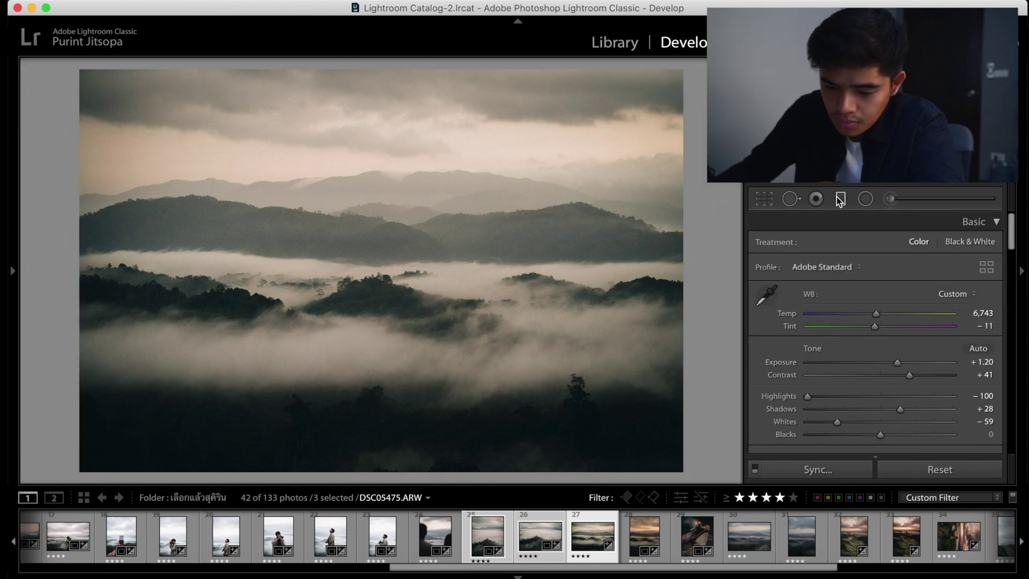
Add a slightly tilted graduated filter over DSC05475's sky with temp 31, tint 7 and contrast 3.
key("m")
left_click_drag(896, 271, 888, 272)
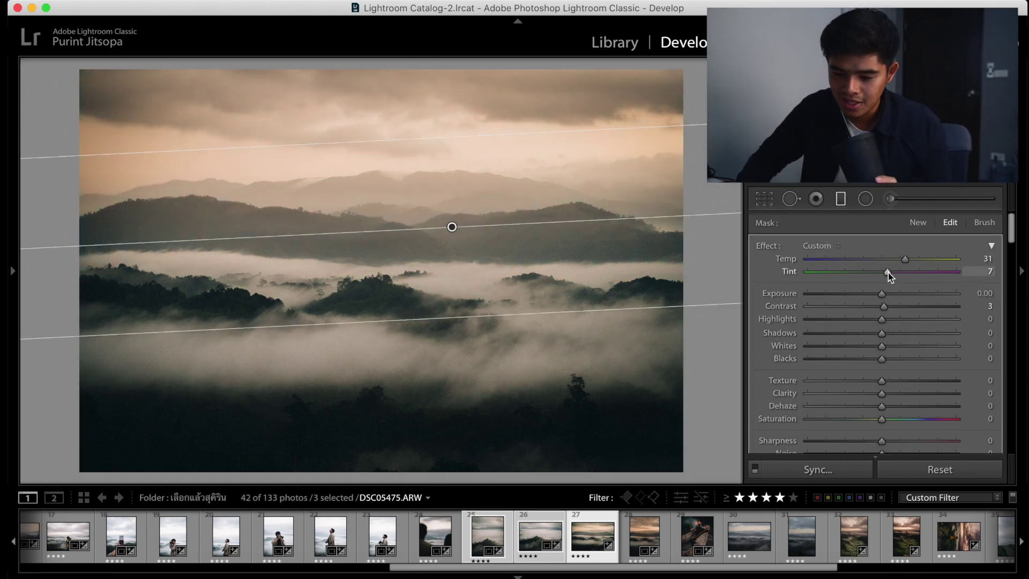
left_click(842, 199)
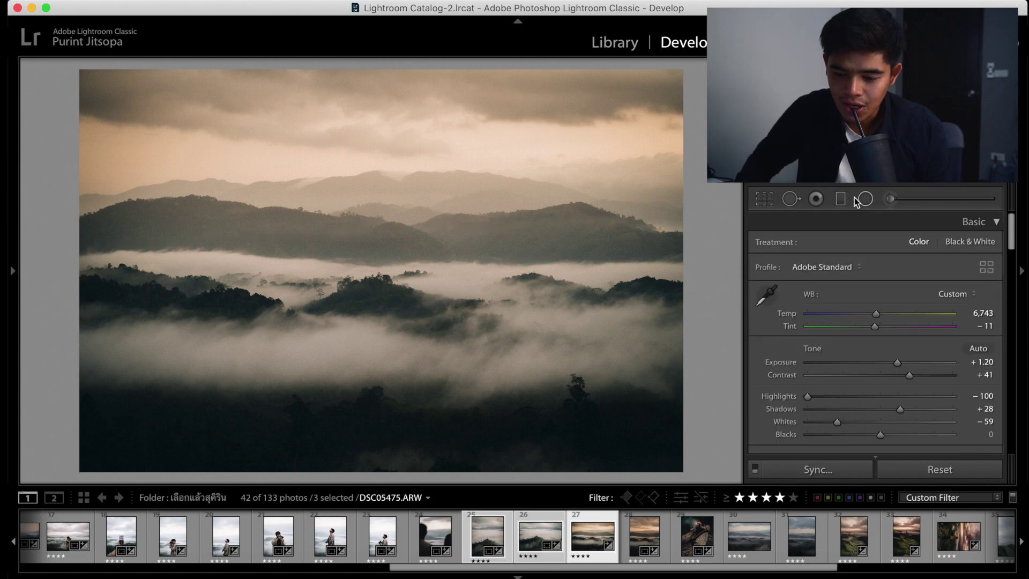
left_click(842, 199)
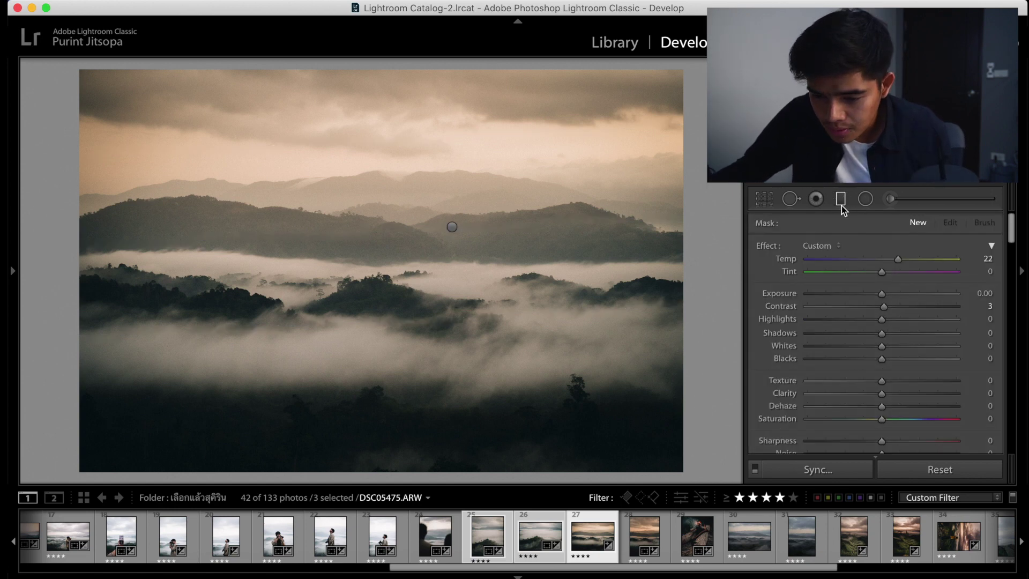
left_click(452, 226)
scroll(856, 279, "down", 5)
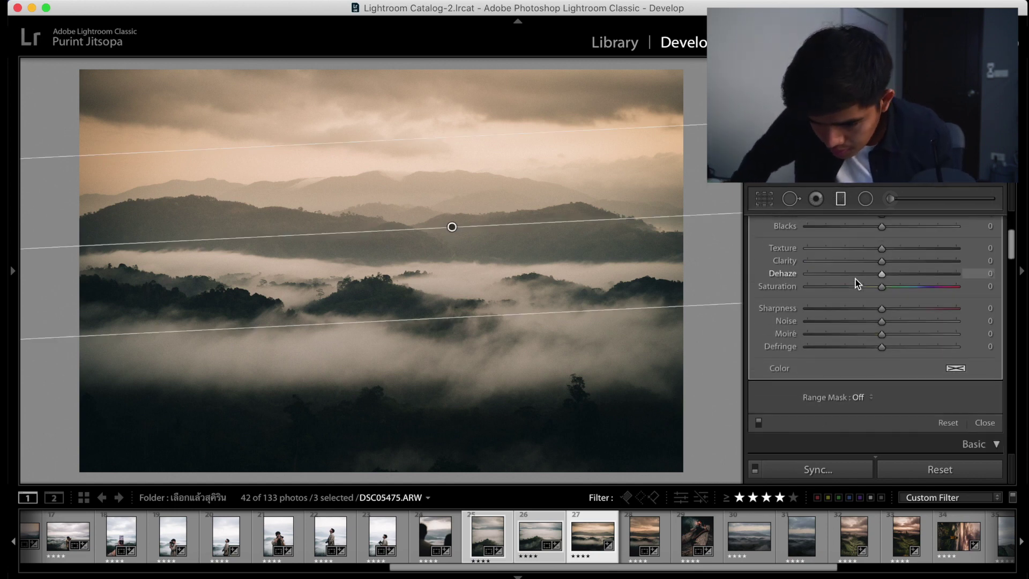
scroll(854, 279, "up", 6)
Add a graduated filter over DSC05475's misty foreground with temp 0, tint 3, exposure 1.09, contrast 3 and highlights -100, and compare before and after.
left_click(863, 199)
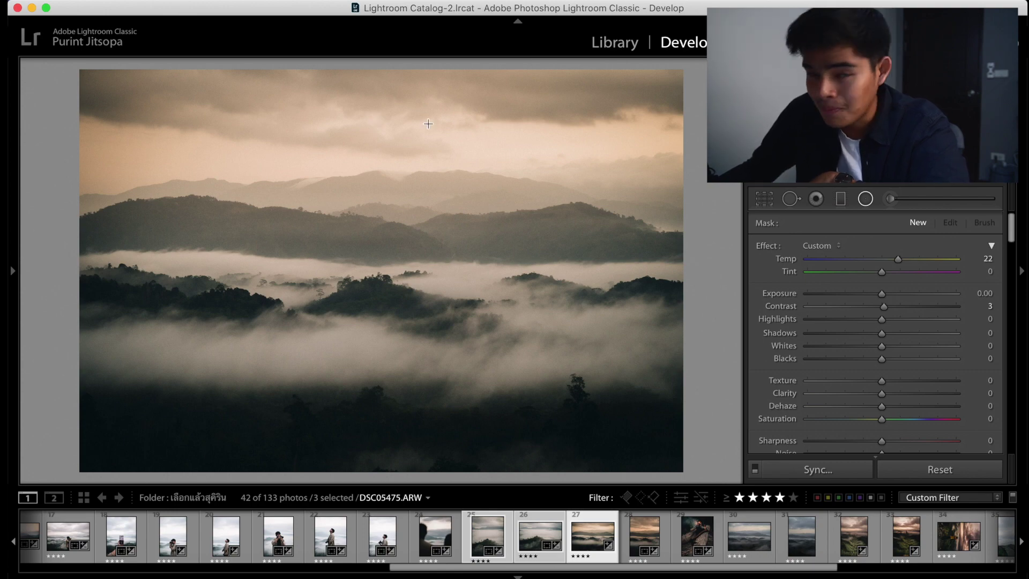
left_click_drag(883, 272, 886, 273)
scroll(887, 275, "down", 1)
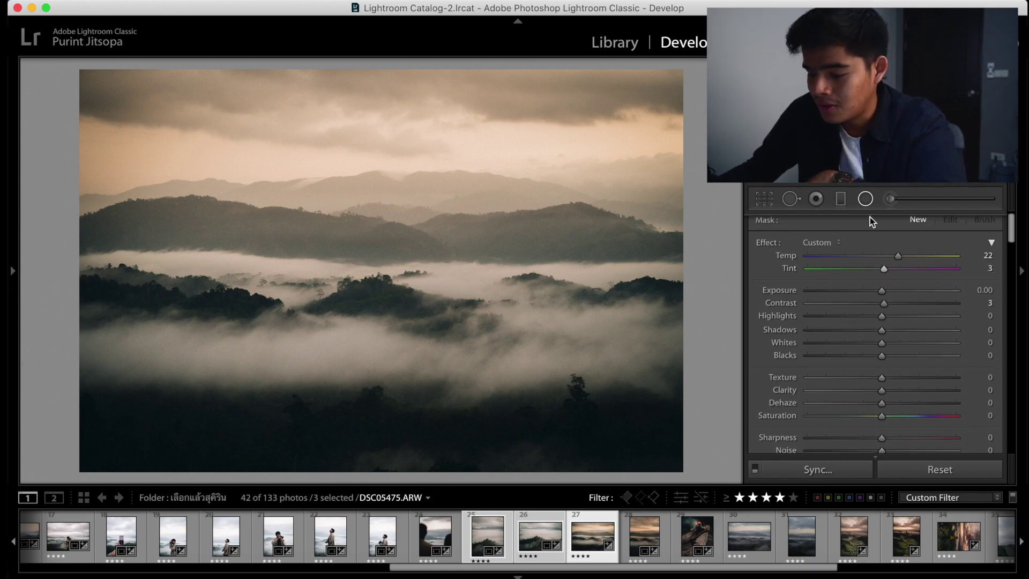
left_click(866, 199)
left_click(866, 199)
left_click_drag(361, 156, 789, 294)
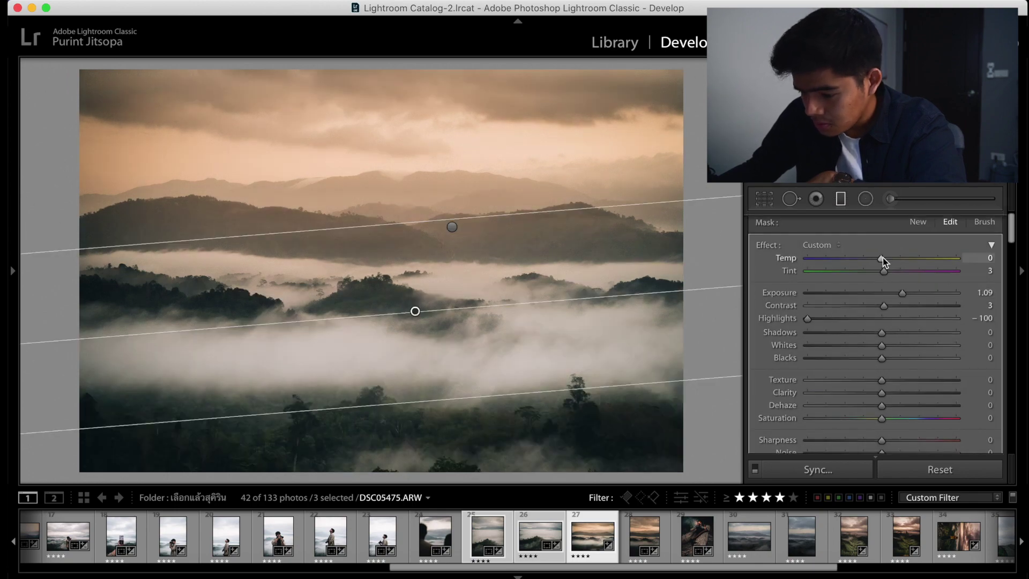
scroll(883, 259, "down", 1)
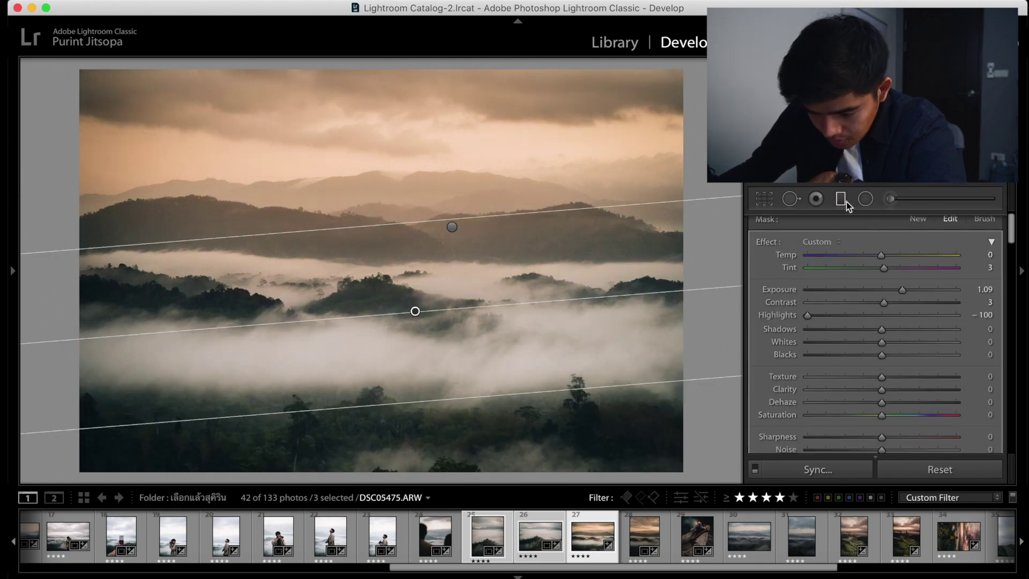
left_click(844, 202)
key("backslash")
key("backslash")
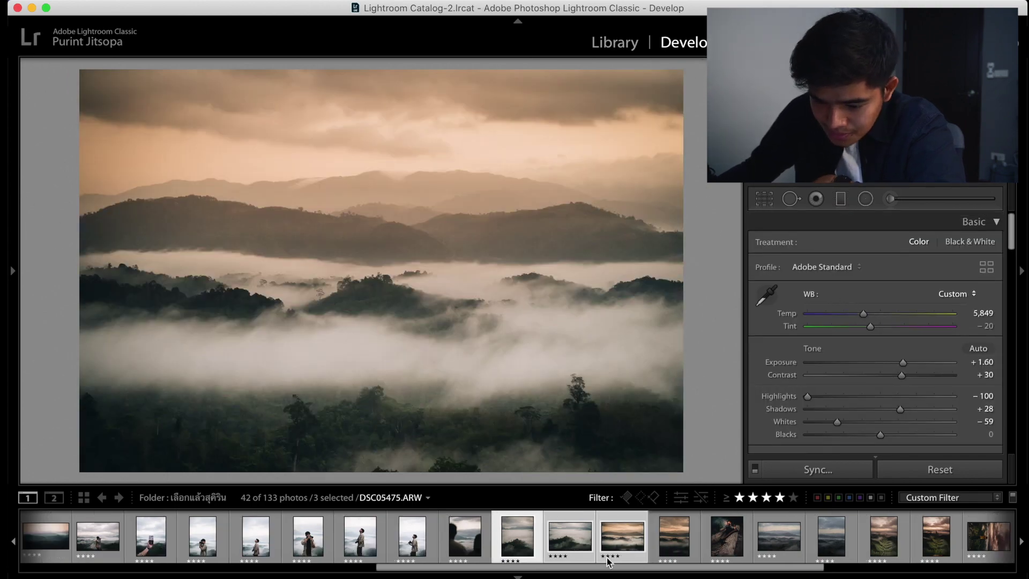
Open DSC05484 and set the temp of its lower graduated filter to 5.
left_click(673, 533)
key("Right")
key("Right")
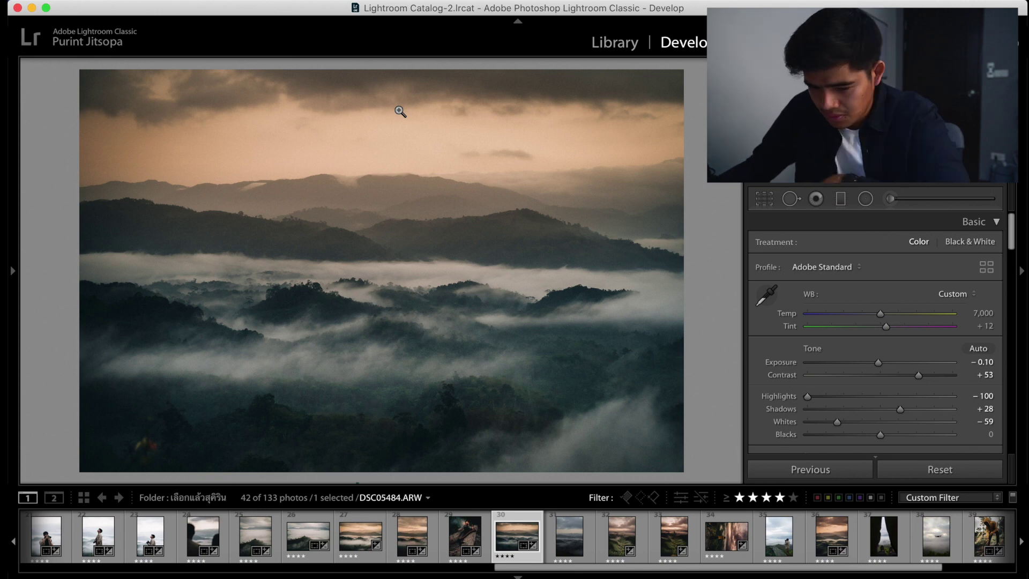
left_click(840, 199)
left_click(424, 309)
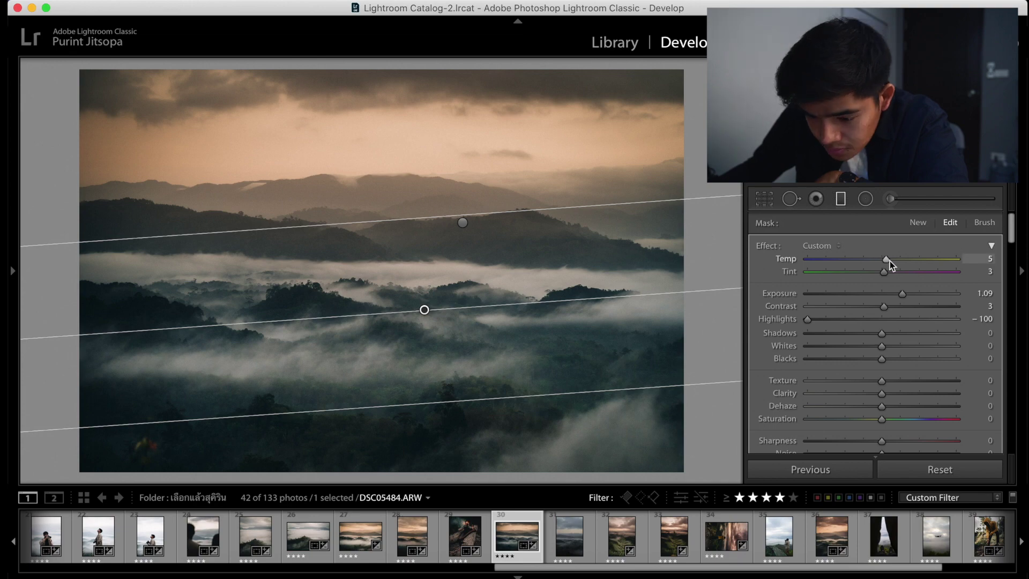
left_click(842, 199)
Sync DSC05484's settings to DSC05490, and set DSC05490's temperature to 8,030, exposure to +0.75 and contrast to +50.
scroll(593, 547, "up", 1)
left_click(635, 536, "shift")
left_click(810, 470)
key("Return")
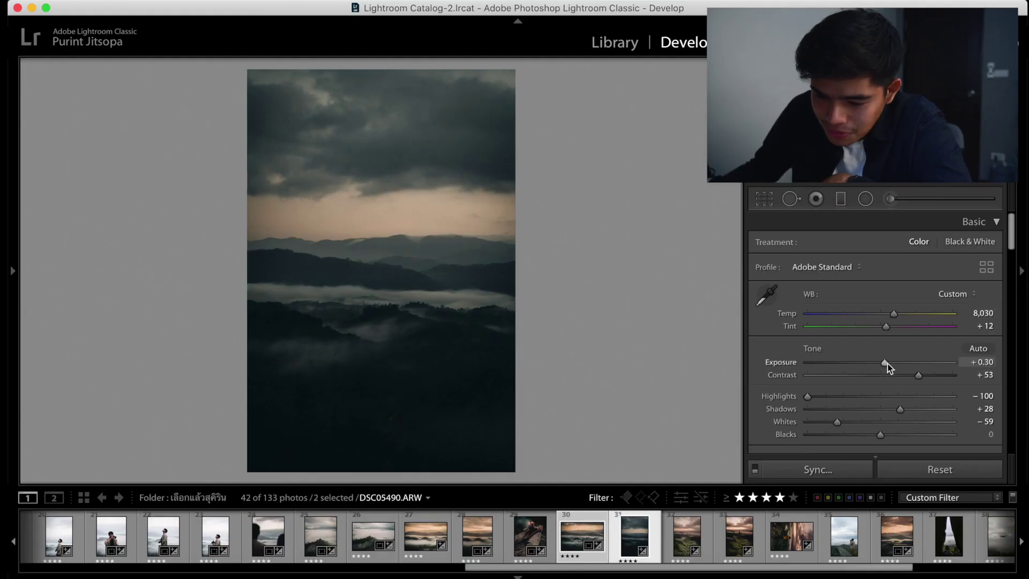
left_click_drag(888, 364, 916, 376)
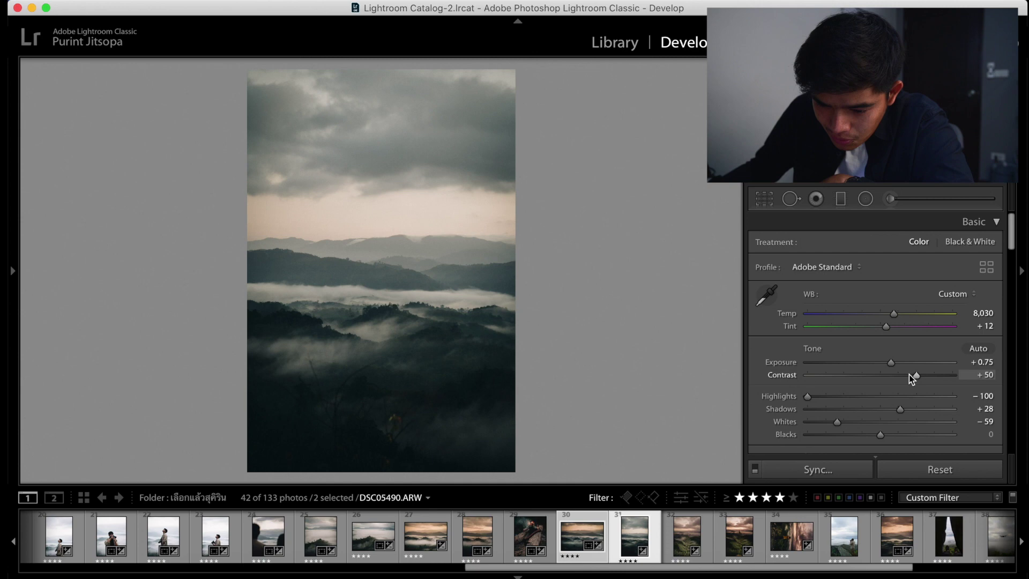
scroll(911, 375, "down", 10)
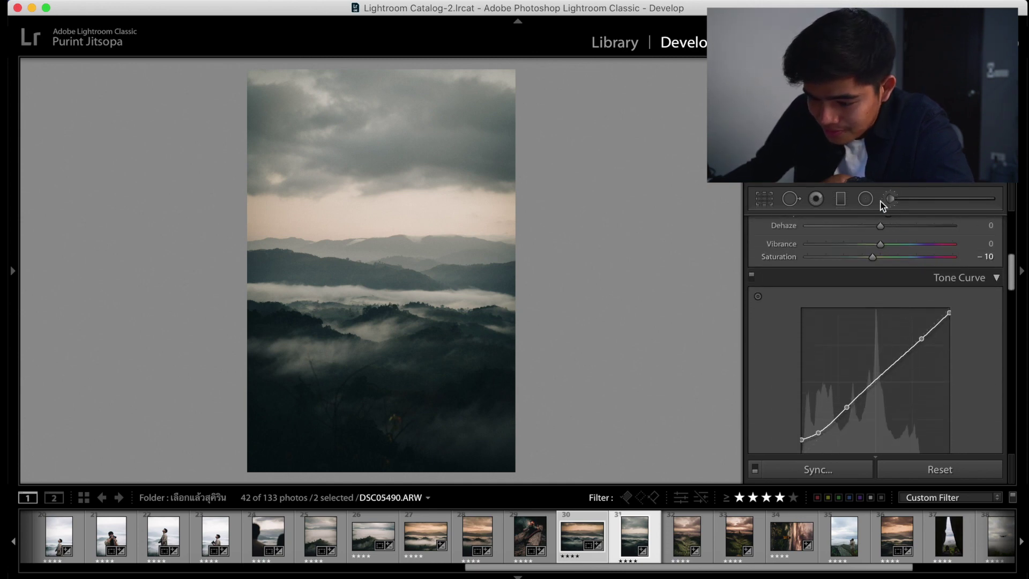
Add a wide radial filter over DSC05490's misty hills with temp 0, tint 3, exposure 0.25, contrast 3 and clarity 19.
key("shift+m")
left_click_drag(386, 310, 587, 409)
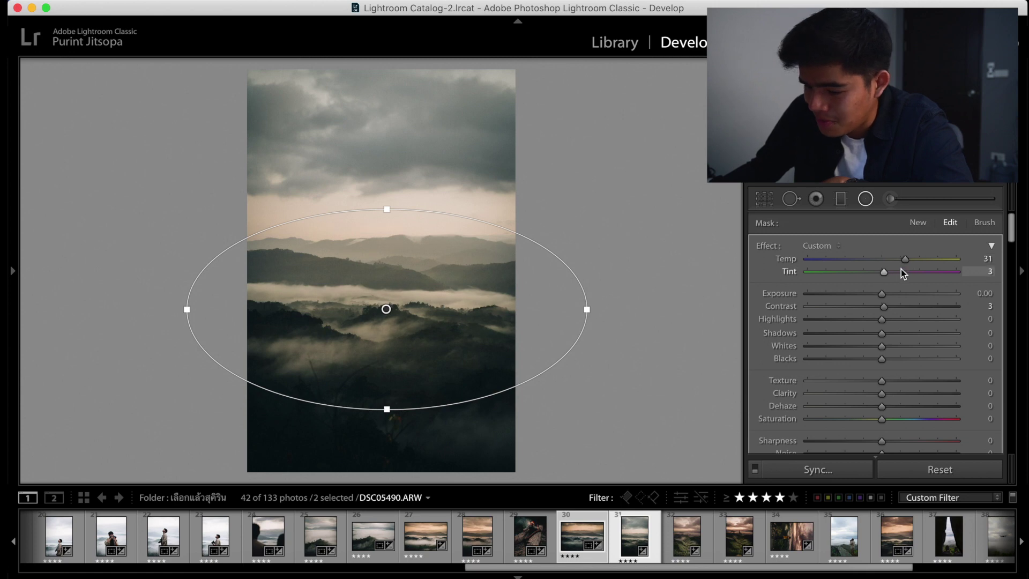
scroll(906, 257, "down", 1)
double_click(906, 255)
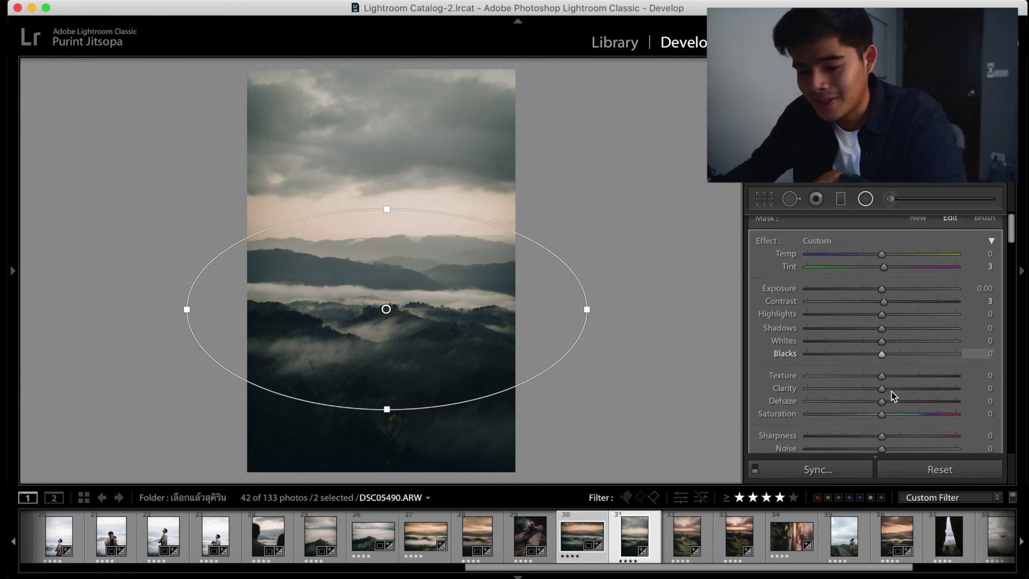
left_click_drag(895, 402, 888, 403)
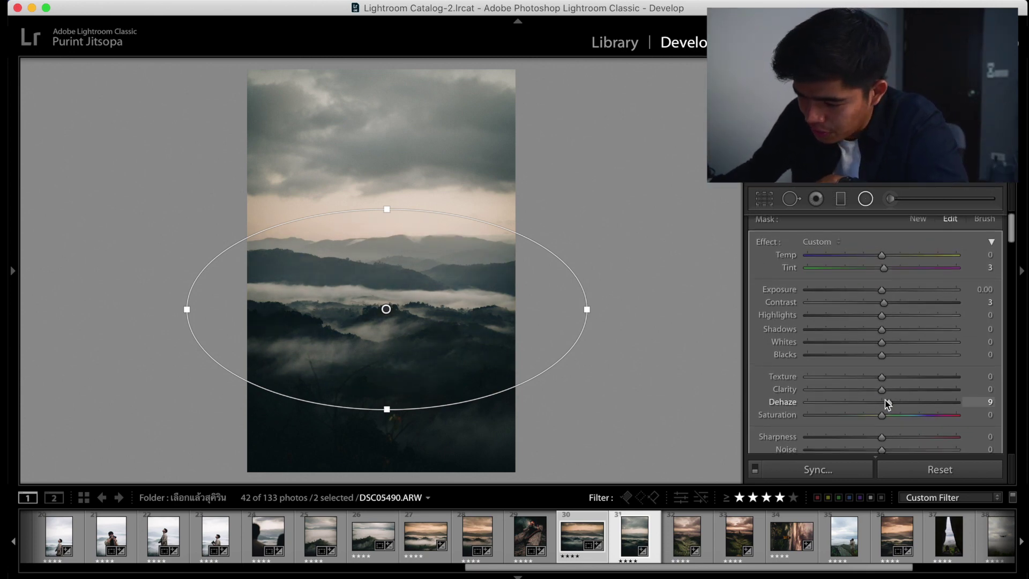
double_click(890, 403)
left_click_drag(387, 410, 391, 425)
left_click_drag(882, 389, 897, 387)
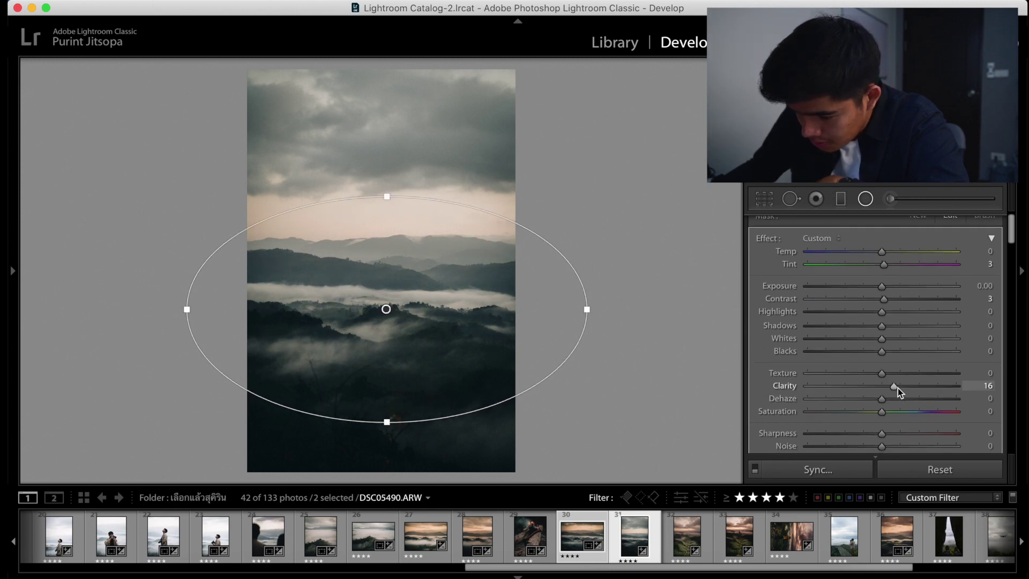
left_click_drag(386, 309, 383, 313)
left_click_drag(881, 287, 887, 284)
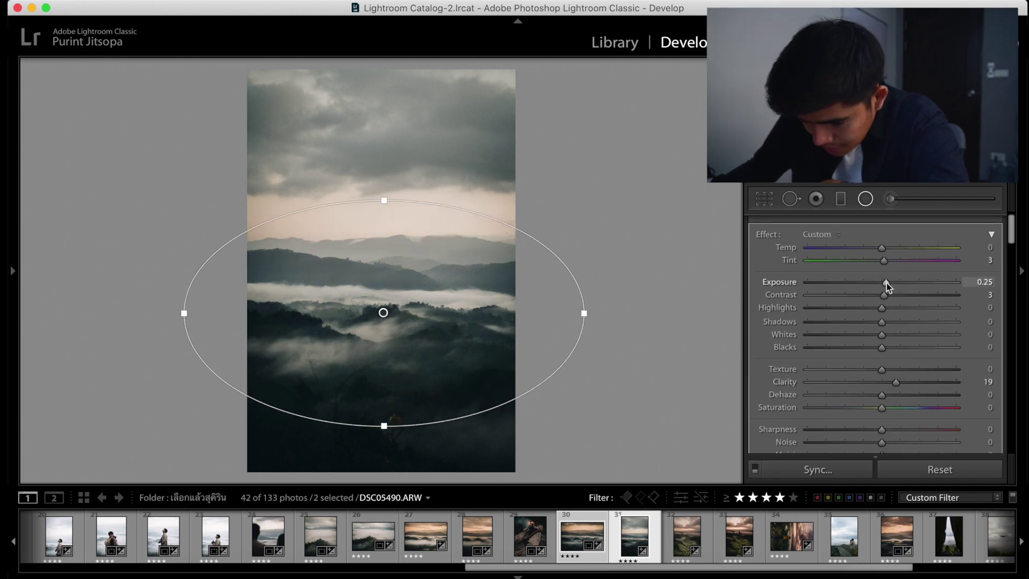
left_click(865, 199)
Add a wide radial filter over DSC05490's horizon glow with temp 39, tint 18, exposure -0.36, contrast 24 and texture -15.
left_click(866, 199)
left_click_drag(554, 280, 95, 156)
left_click_drag(393, 218, 447, 218)
left_click_drag(884, 271, 911, 259)
left_click_drag(882, 294, 900, 307)
left_click_drag(380, 281, 380, 305)
left_click_drag(882, 380, 878, 383)
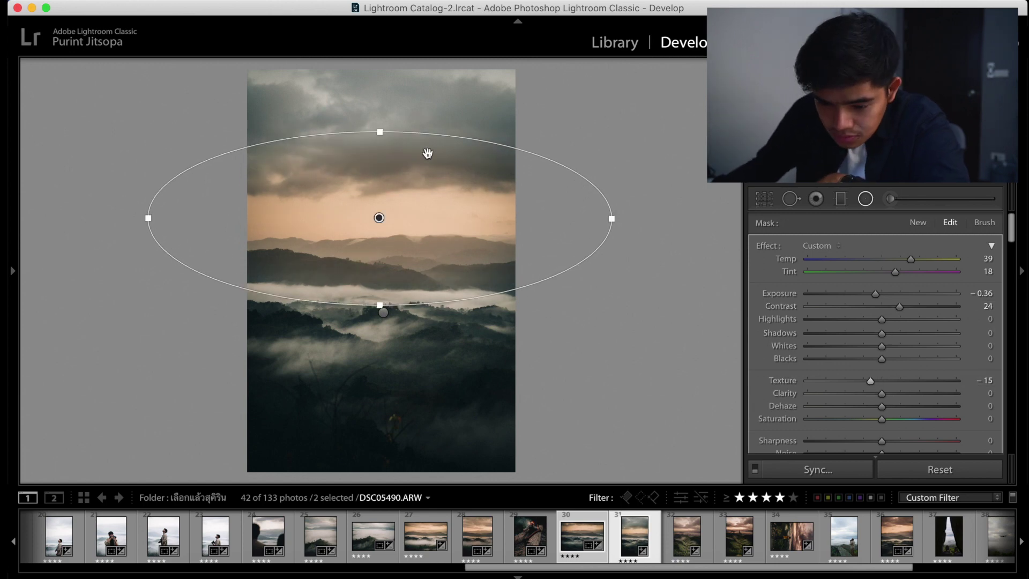
Add a tilted graduated filter over DSC05490's clouds with temp 22, tint 3 and contrast 3, and raise its exposure slightly.
left_click(841, 199)
left_click_drag(373, 97, 423, 250)
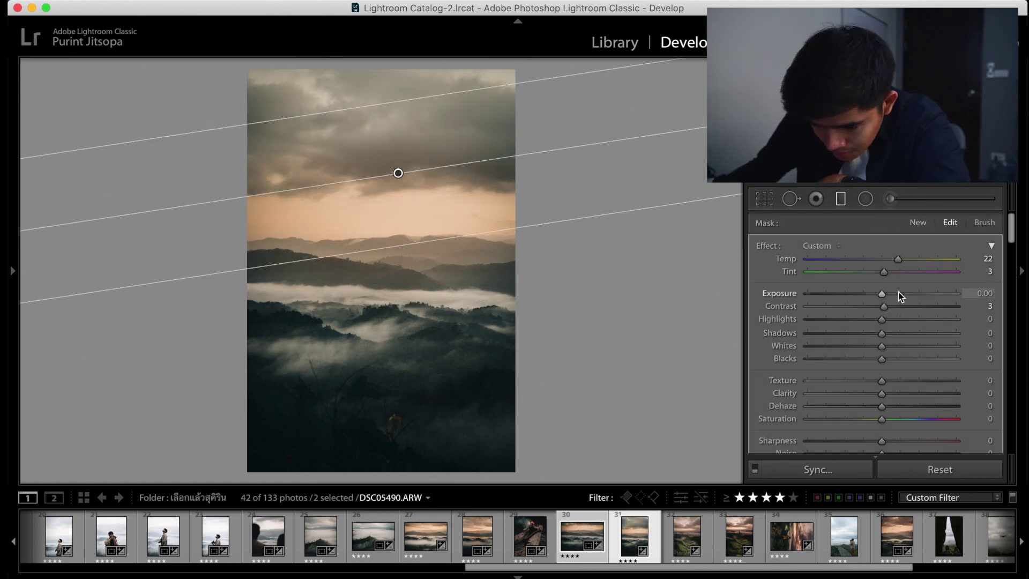
left_click_drag(882, 293, 891, 294)
left_click(866, 200)
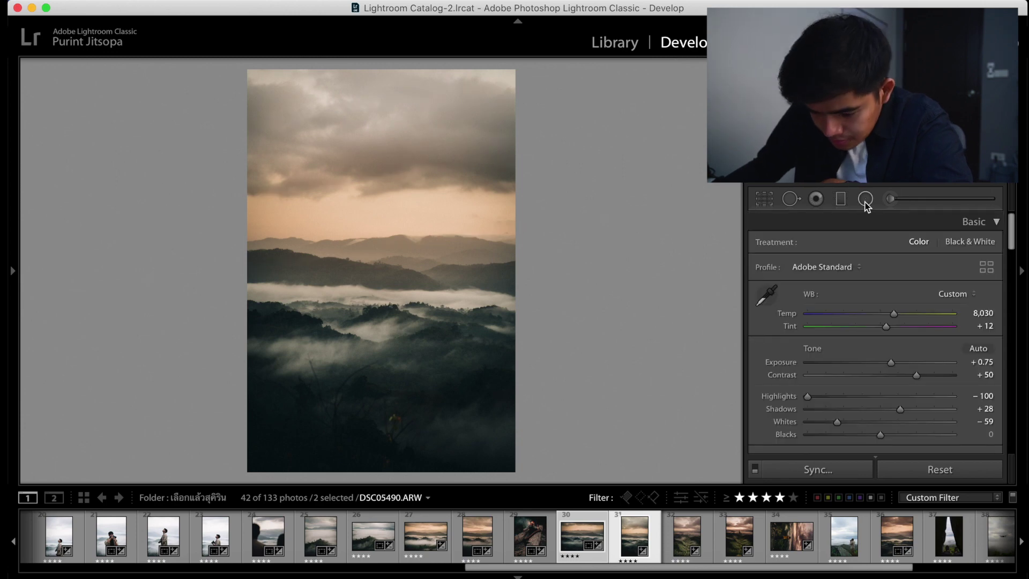
Add a radial filter over DSC05490's dark foreground with temp -3, tint 3, exposure -0.05, contrast 10 and shadows 32.
left_click(866, 199)
left_click(373, 396)
left_click_drag(879, 333, 883, 294)
left_click_drag(882, 259, 879, 260)
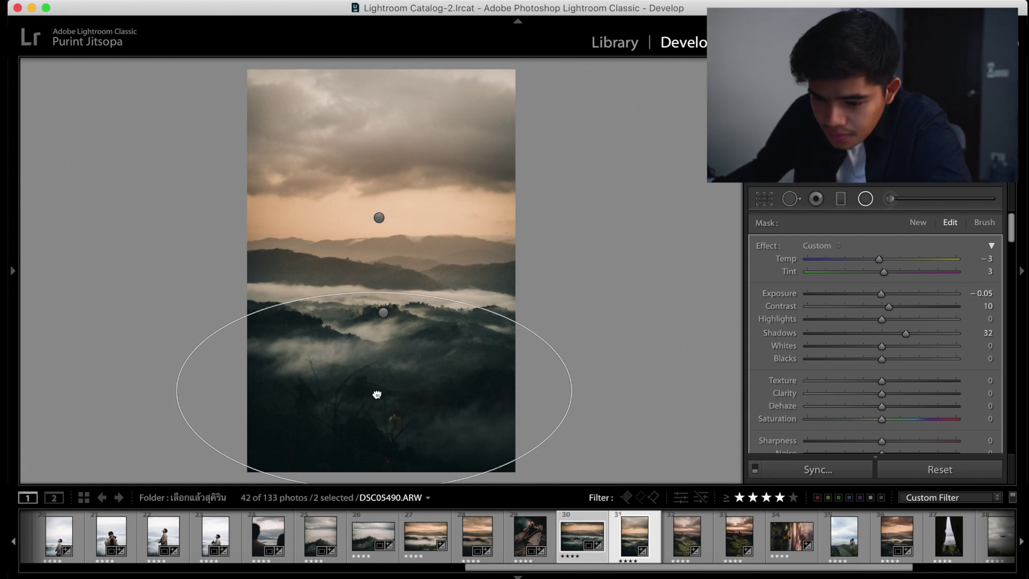
left_click(865, 200)
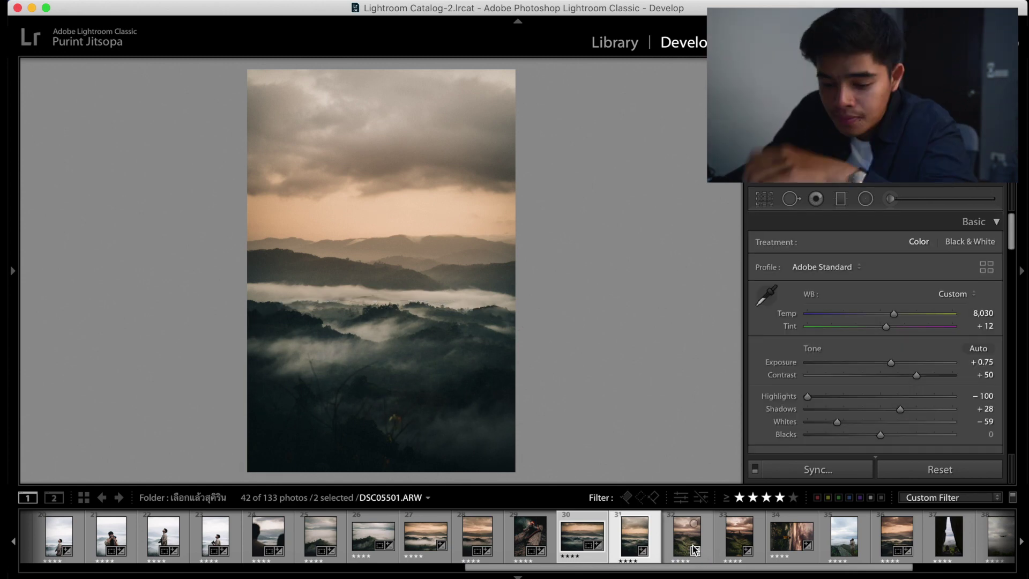
Set the temp of the radial filter over the fern photo's cloudy sky to 27.
left_click(702, 550)
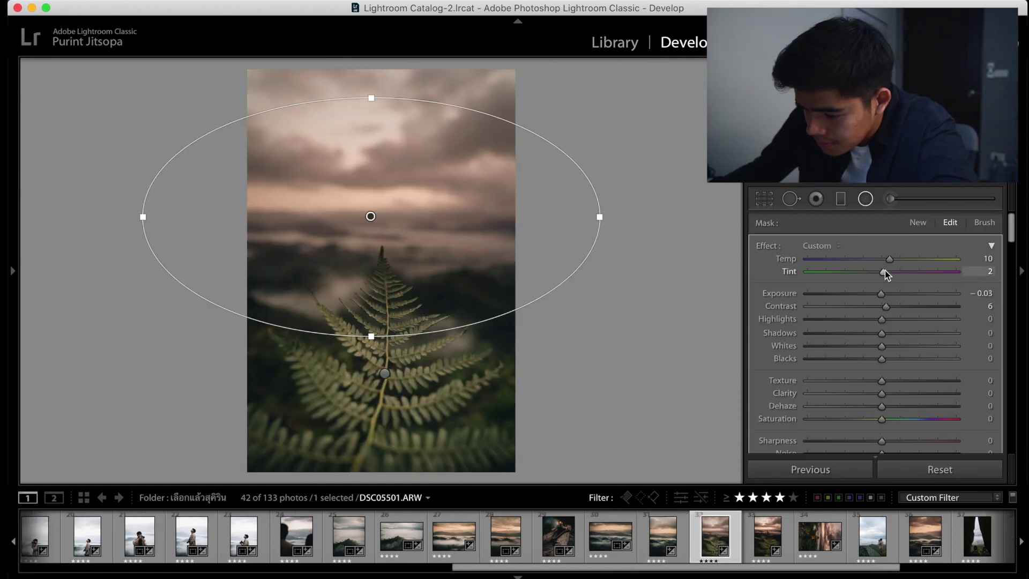
left_click_drag(889, 260, 901, 261)
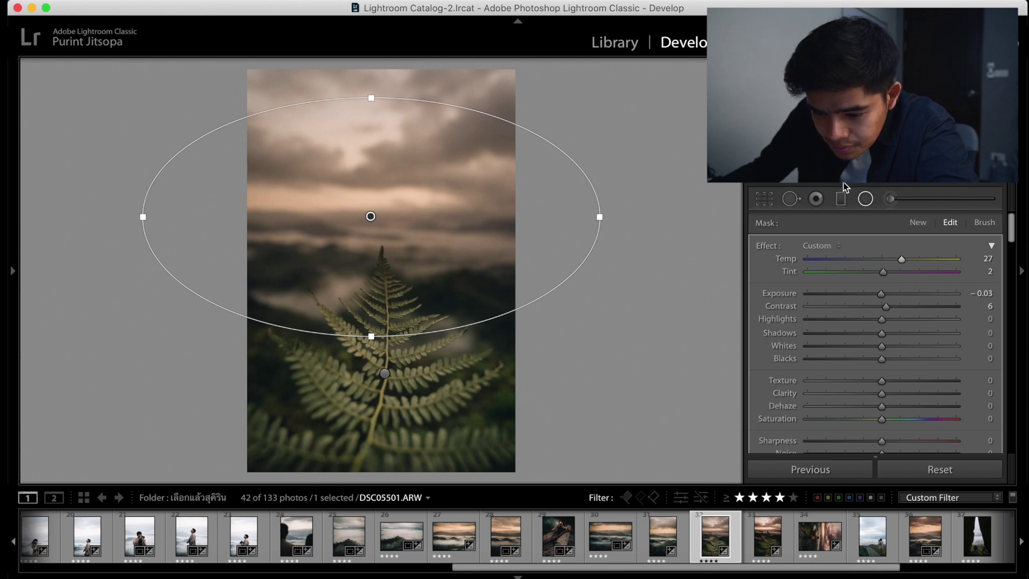
left_click(866, 199)
Apply a preset to DSC08578, then set highlights -100, exposure +0.50, contrast +20 and temp 6,615.
key("Right")
key("Right")
key("Right")
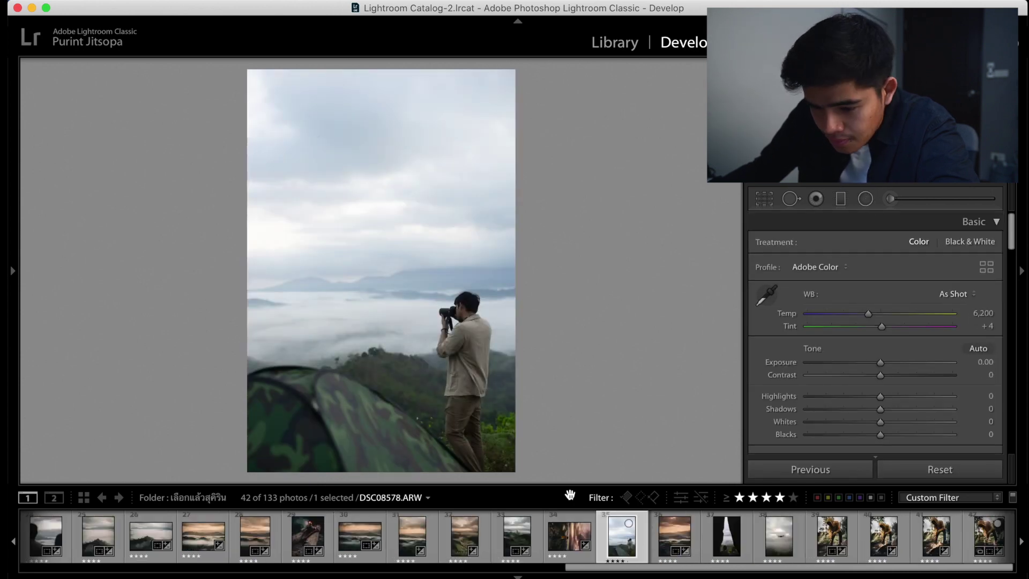
mouse_move(13, 343)
left_click(129, 358)
left_click_drag(881, 396, 774, 397)
left_click_drag(881, 363, 887, 362)
left_click_drag(880, 375, 895, 375)
left_click_drag(868, 314, 876, 313)
scroll(873, 321, "down", 1)
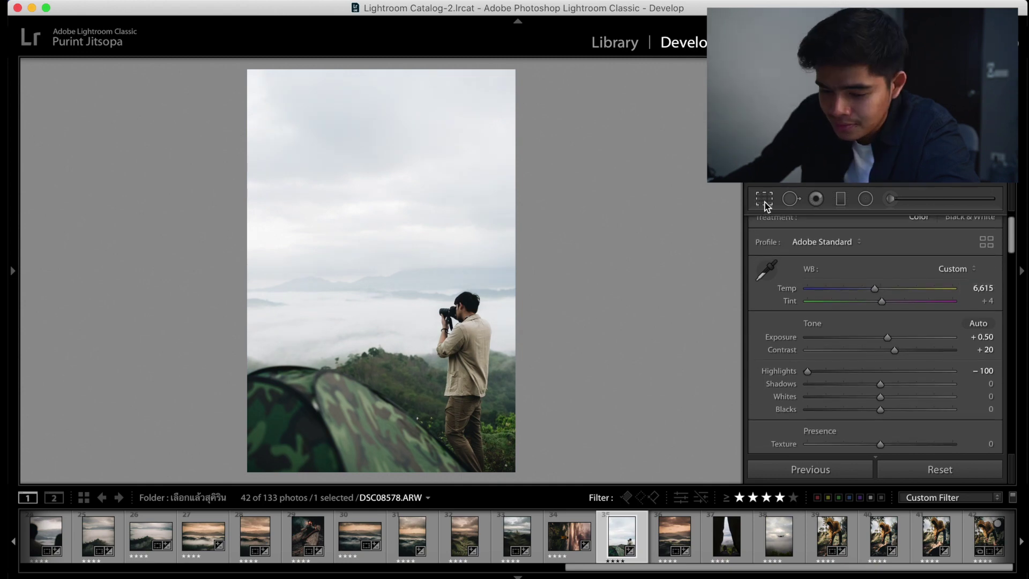
Crop DSC08578 to 4x5 / 8x10, tightened around the photographer and the tent.
left_click(765, 199)
left_click(959, 247)
left_click(928, 280)
left_click_drag(248, 104, 266, 124)
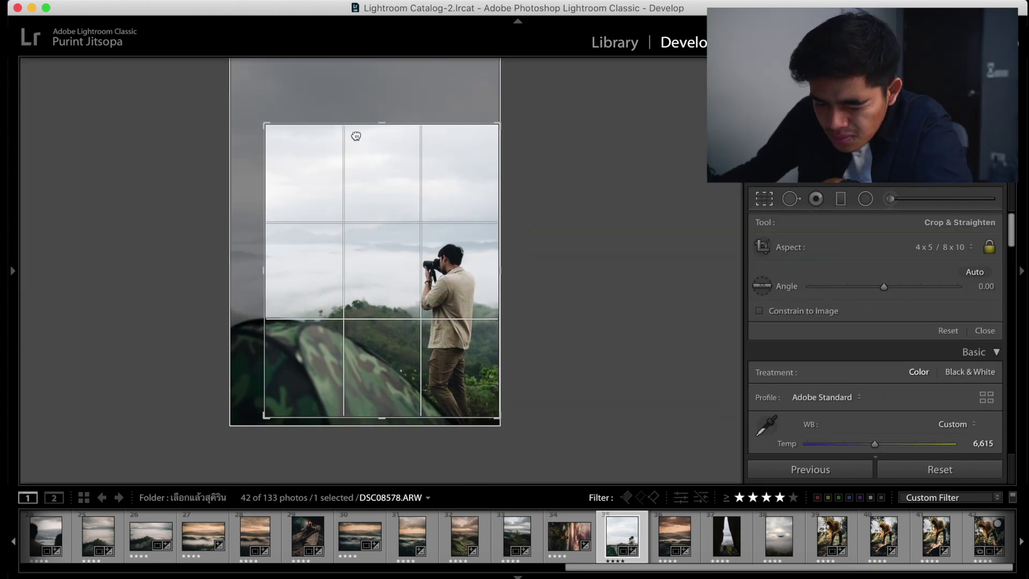
key("Return")
Fine-tune DSC08578's presence and HSL color sliders, and set its temp to 6,699 and tint to +6.
scroll(918, 390, "down", 5)
left_click_drag(882, 318, 867, 318)
left_click_drag(881, 330, 895, 332)
scroll(883, 347, "down", 8)
scroll(882, 348, "down", 2)
left_click(833, 394)
scroll(868, 383, "down", 2)
left_click_drag(885, 379, 861, 382)
left_click(847, 344)
left_click(877, 344)
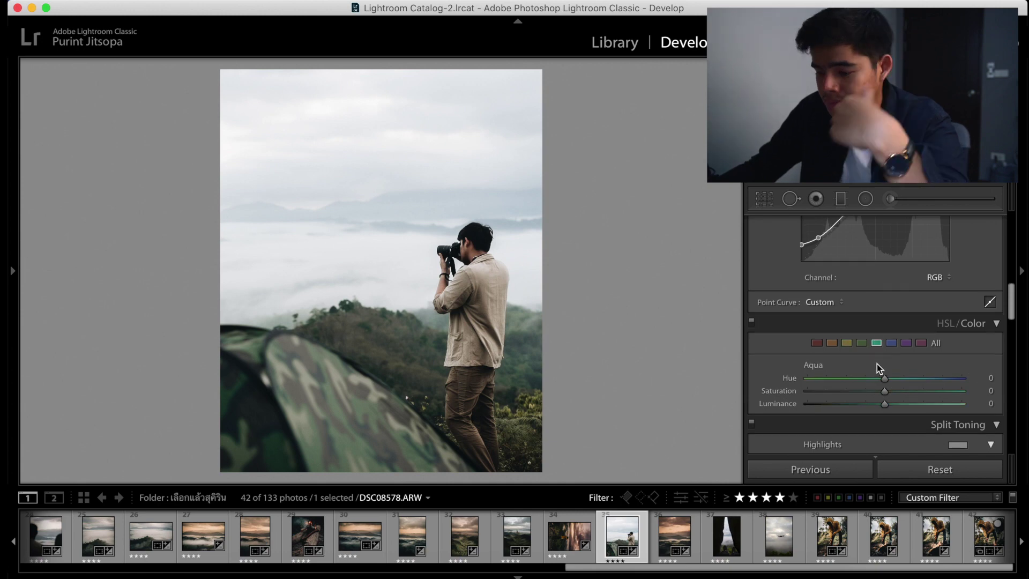
scroll(877, 365, "up", 10)
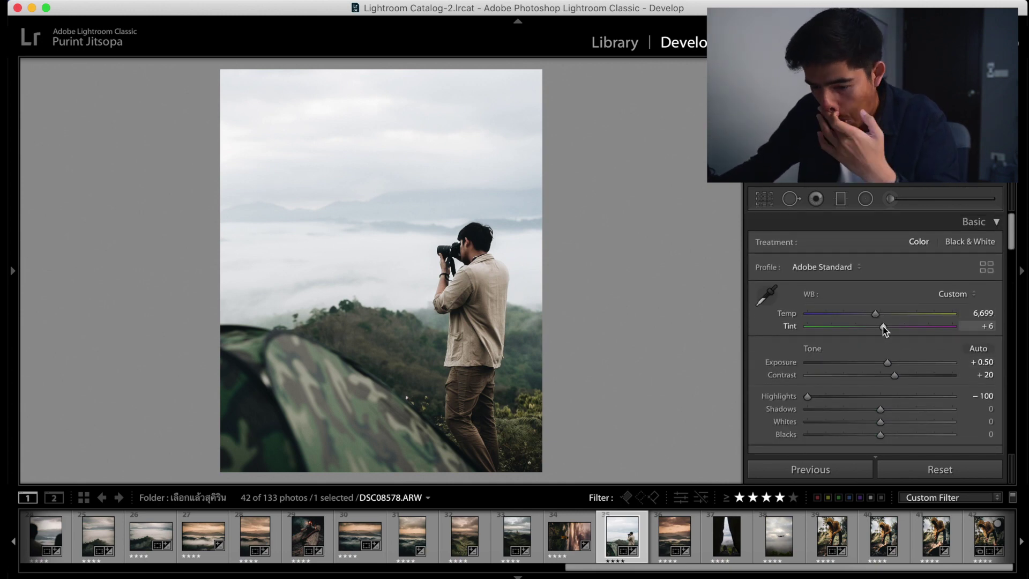
Split-tone DSC08578 with shadows at hue 215, saturation 8 and highlights at hue 37, saturation 11.
scroll(883, 326, "down", 10)
scroll(868, 338, "up", 3)
left_click(957, 352)
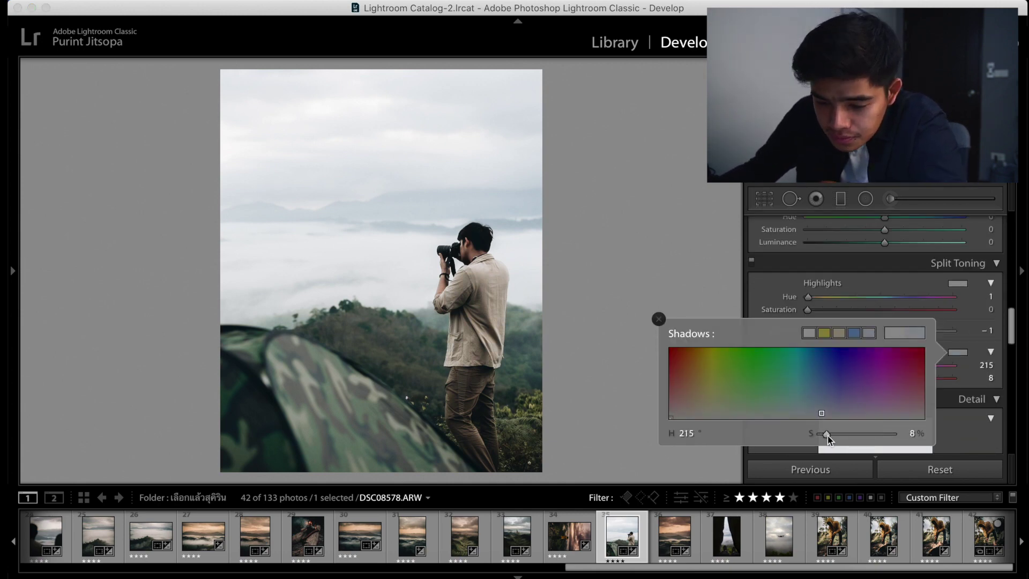
left_click(958, 284)
left_click(839, 264)
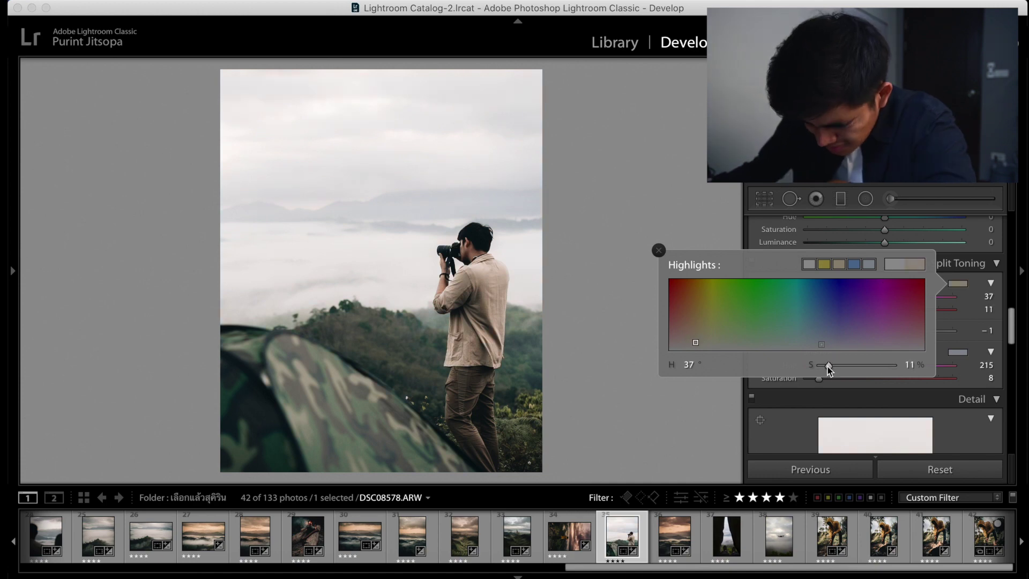
left_click(658, 251)
Darken DSC08578's edges with a post-crop vignette amount of about -18 and compare with the original.
scroll(892, 333, "down", 8)
left_click_drag(880, 253, 864, 253)
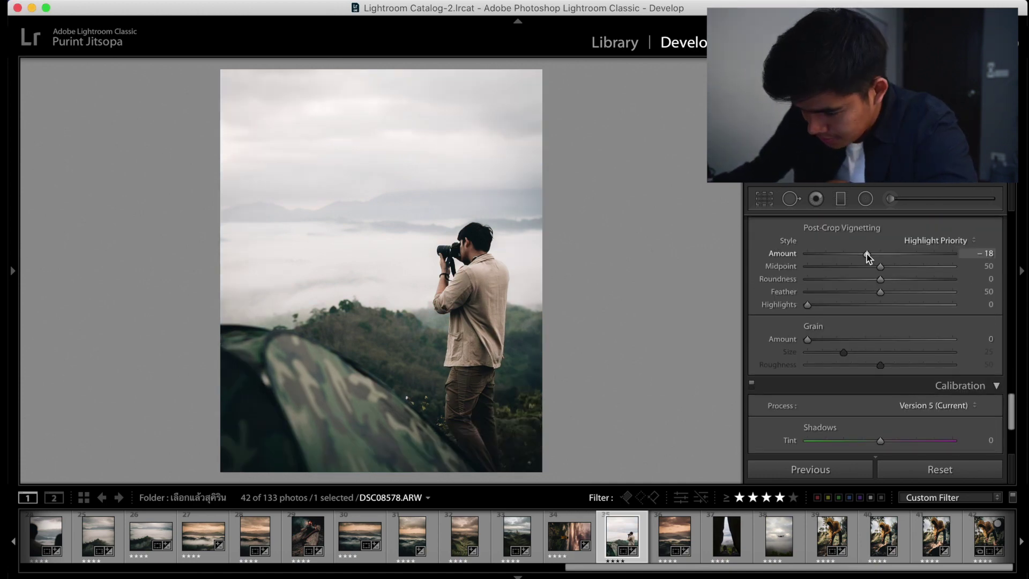
scroll(836, 338, "up", 10)
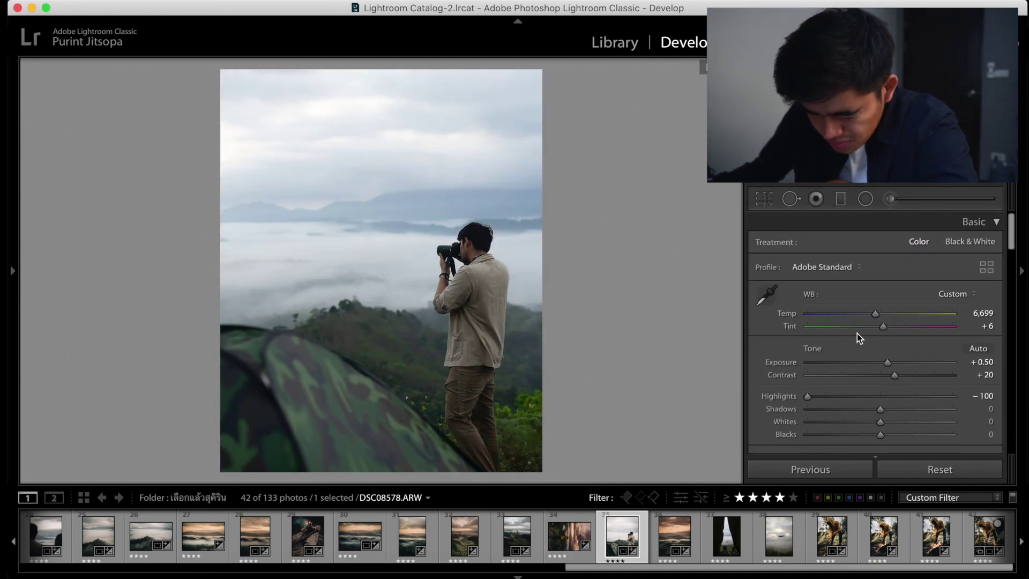
left_click(866, 198)
left_click_drag(337, 158, 589, 321)
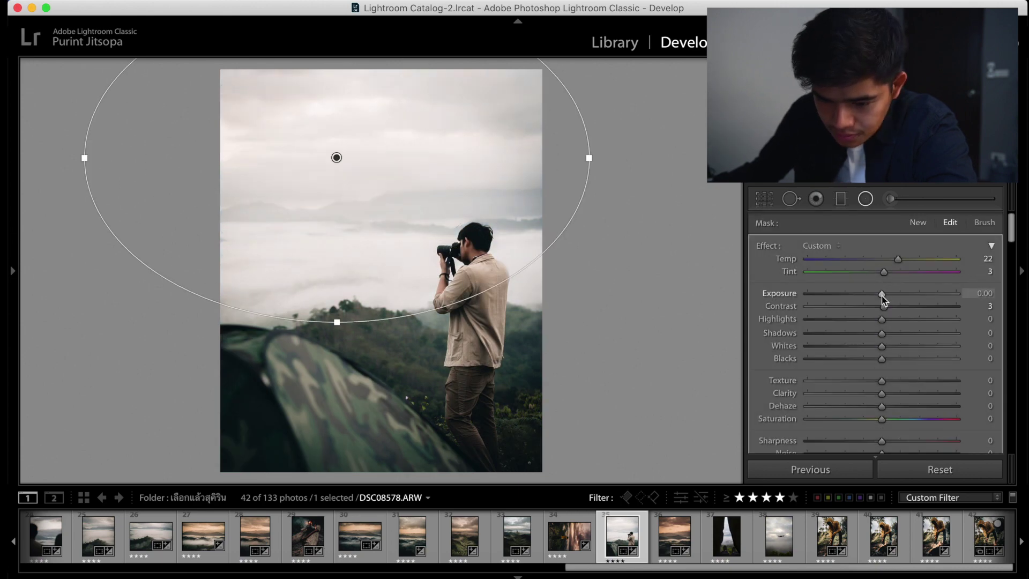
left_click_drag(898, 260, 943, 260)
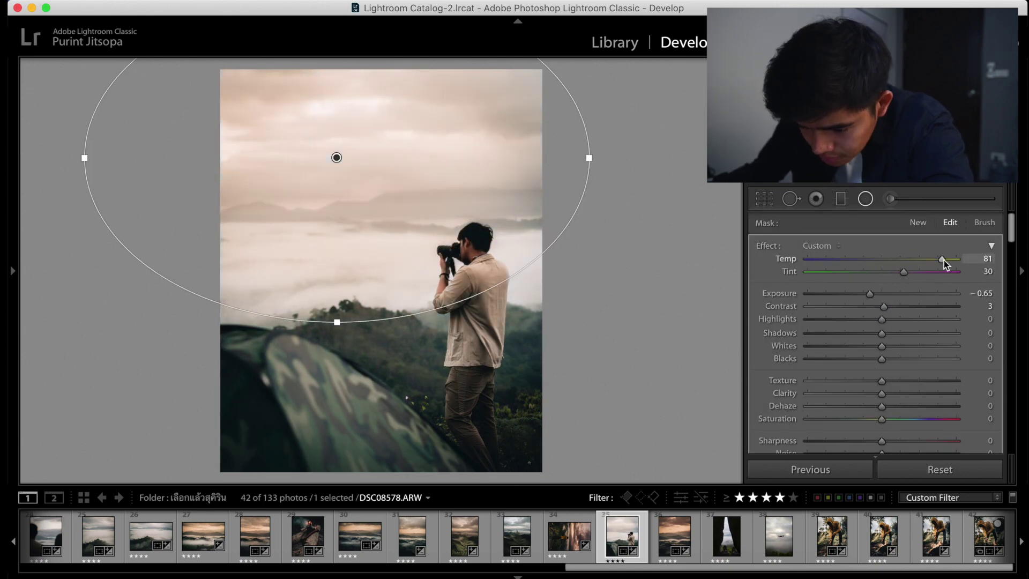
key("Delete")
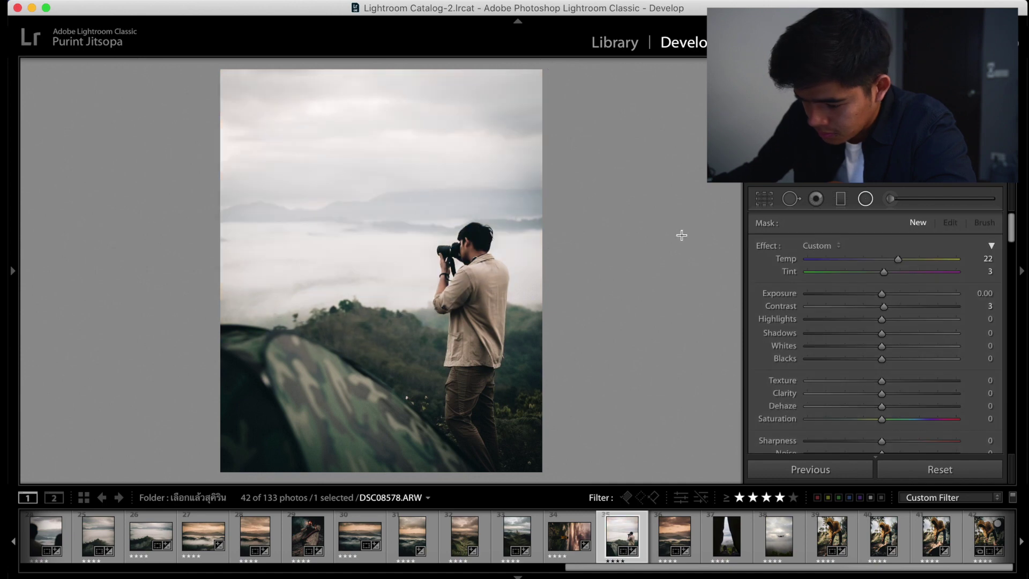
left_click(865, 198)
Apply a preset to BY_07231, the view through the tent opening, and set its exposure to +0.30.
left_click(726, 536)
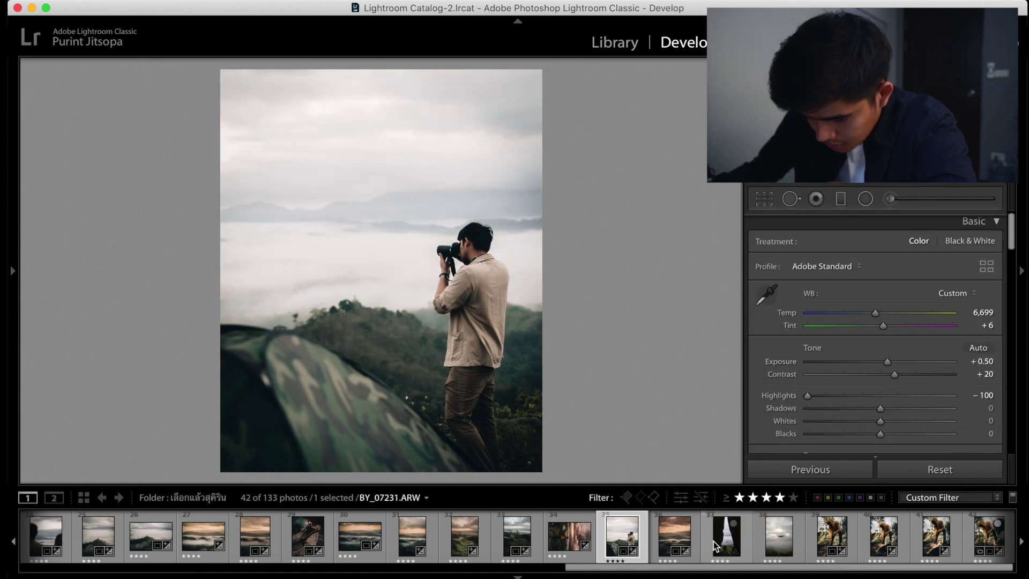
left_click(11, 271)
left_click(54, 357)
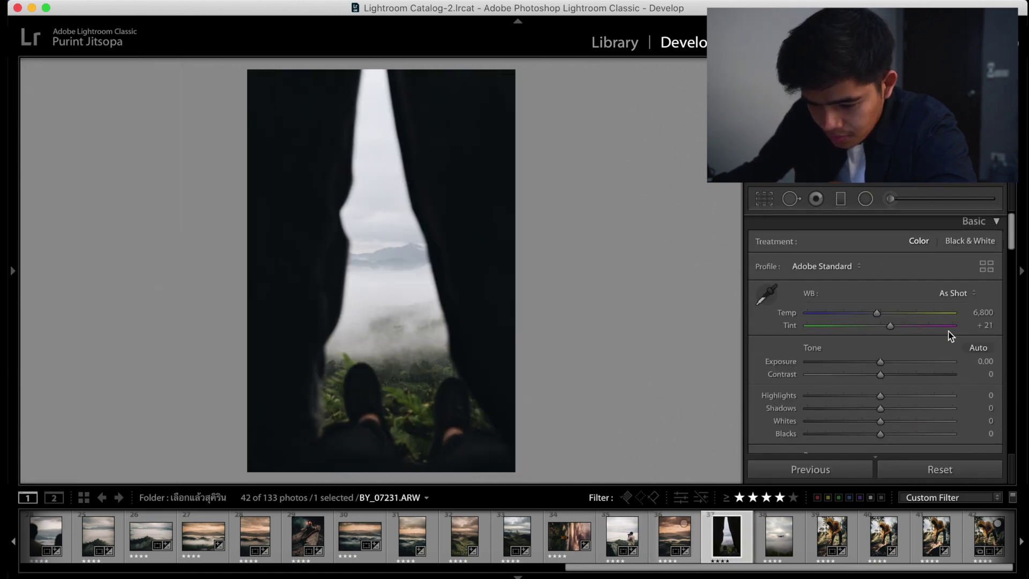
left_click_drag(885, 365, 887, 363)
Copy the develop settings of DSC08578 and paste them onto BY_07231.
left_click(622, 537)
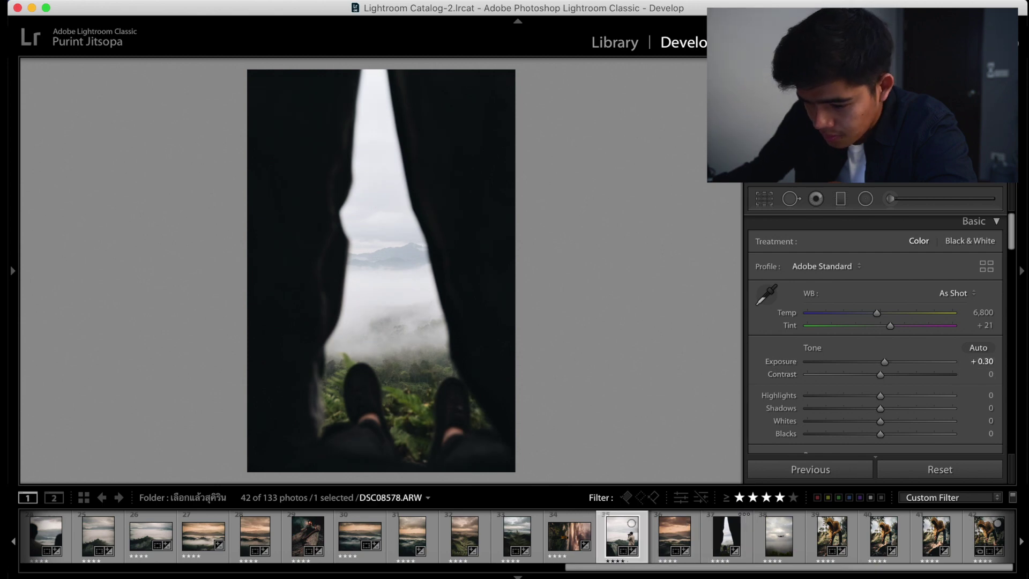
left_click(301, 1)
left_click(354, 79)
left_click(723, 531)
left_click(301, 1)
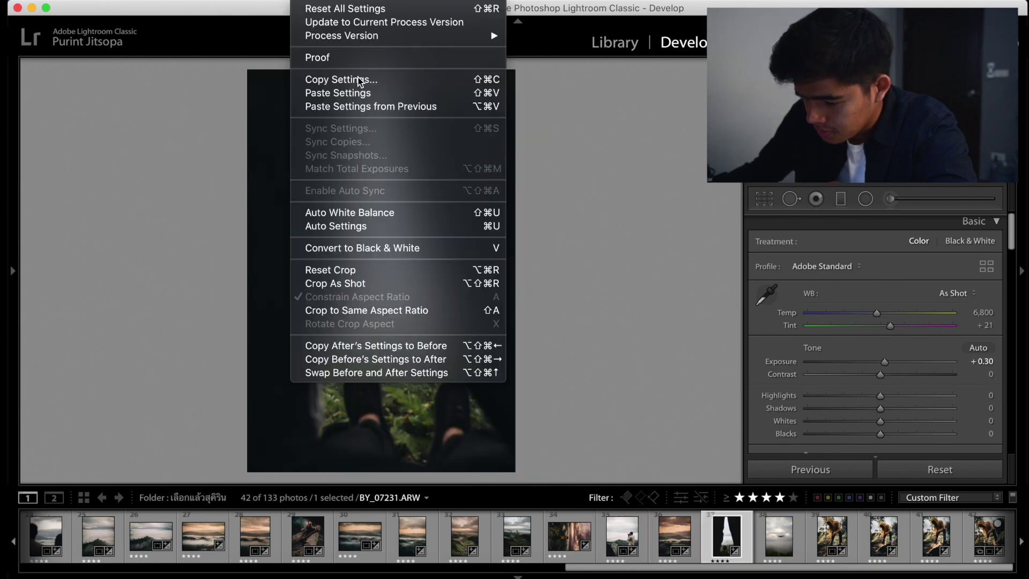
left_click(361, 92)
Set BY_07231's highlights to -55, shadows to +38, temp to 6,816 and tint to +15.
left_click_drag(857, 395, 845, 394)
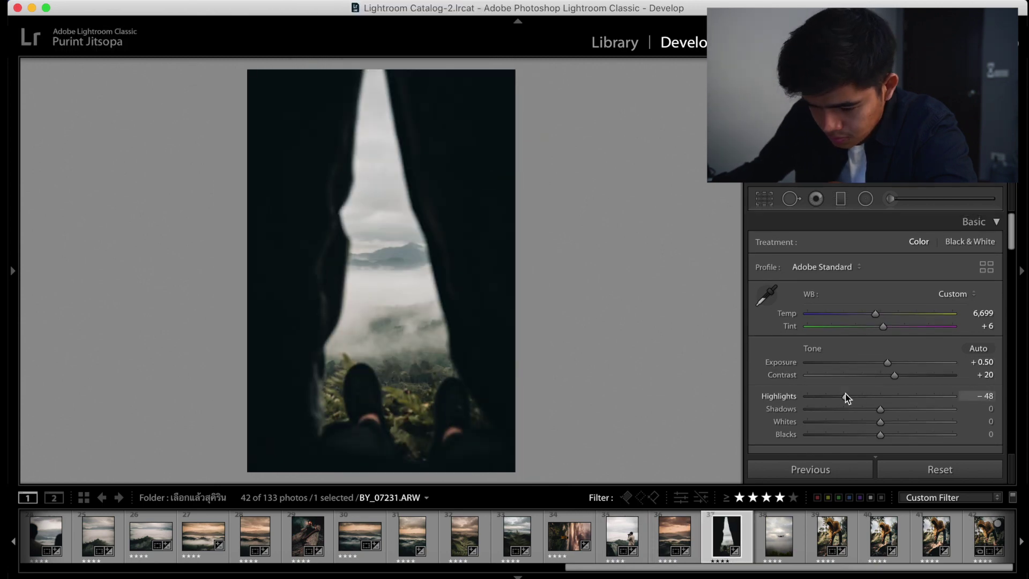
key("Right")
key("Left")
left_click_drag(876, 310, 890, 325)
scroll(880, 308, "up", 1)
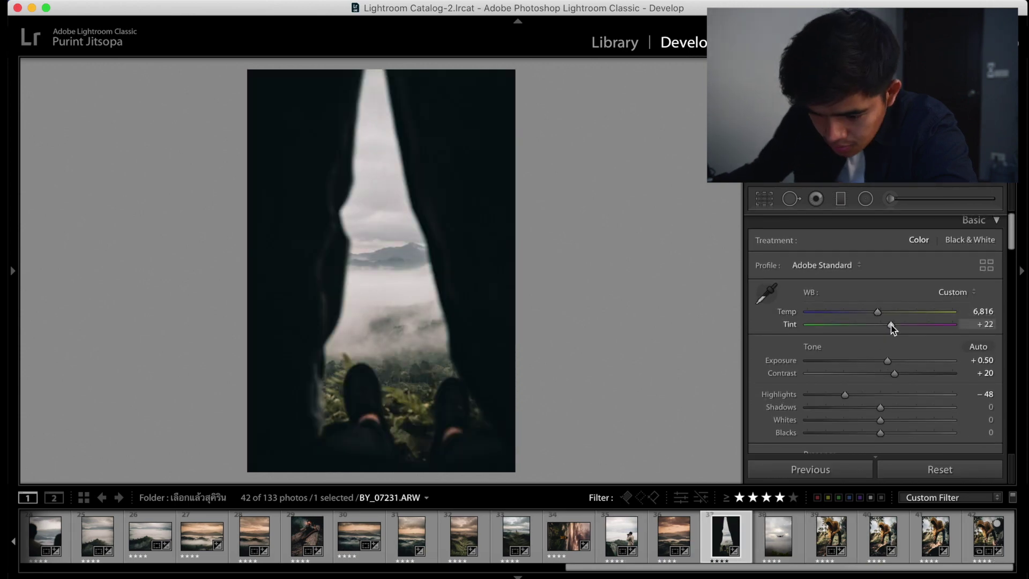
left_click_drag(883, 408, 910, 407)
left_click_drag(844, 395, 843, 398)
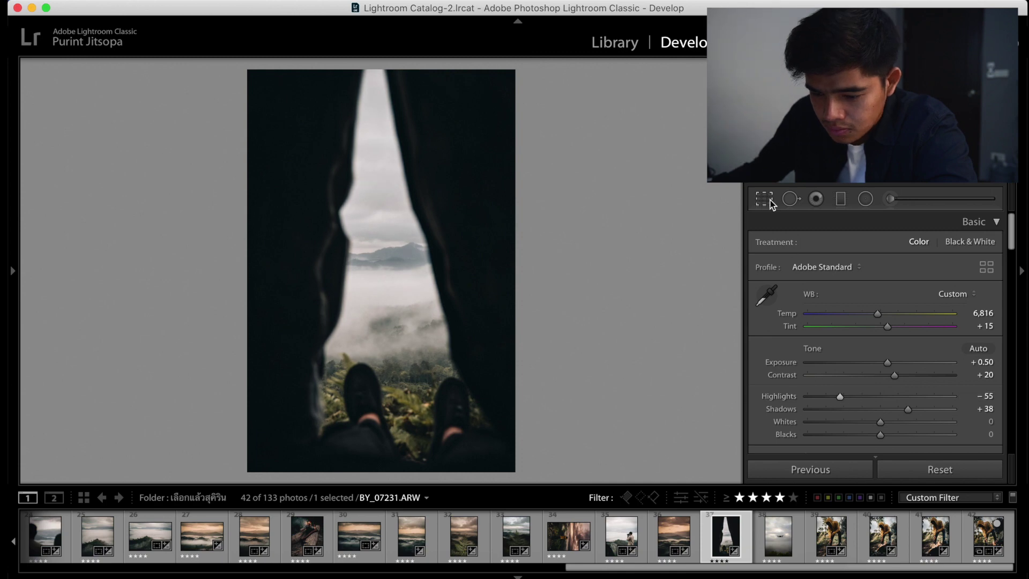
Crop BY_07231 to 4x5 / 8x10 and add a radial filter over the misty valley in the tent opening.
left_click(765, 200)
left_click(954, 246)
left_click(911, 285)
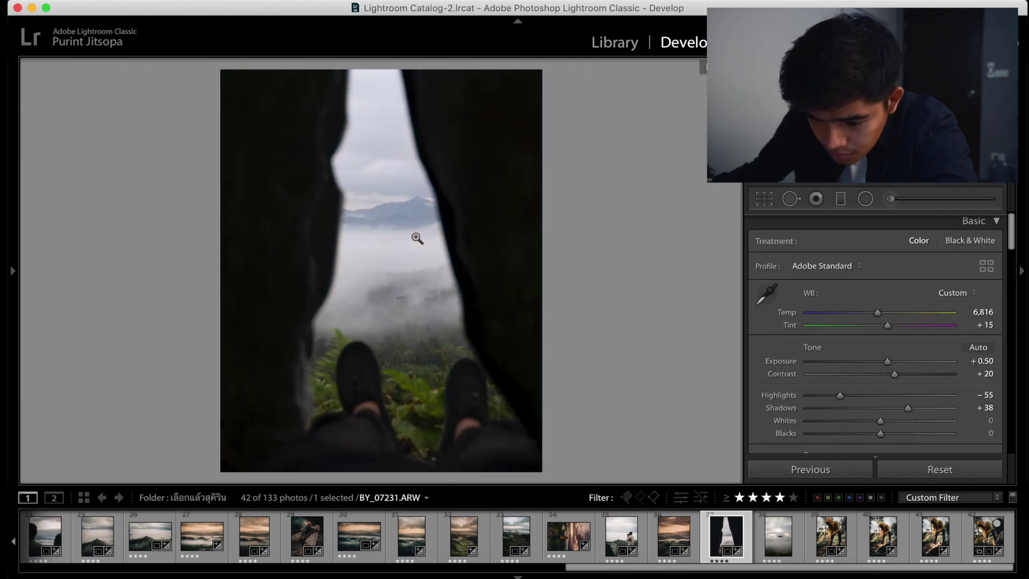
key("shift+m")
left_click_drag(402, 300, 530, 454)
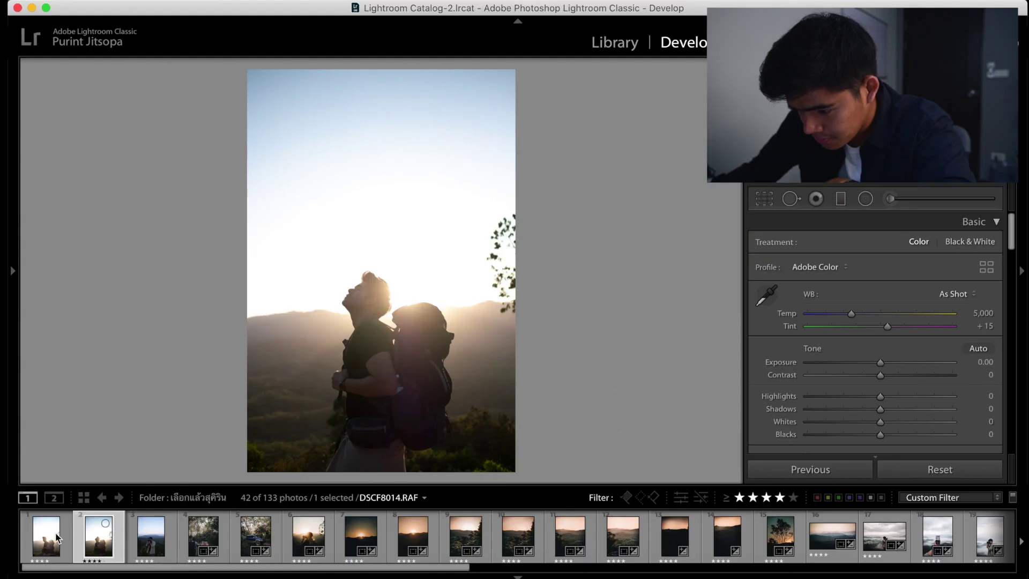
Copy the develop settings of DSC05442 and paste them onto the backpacker photo DSCF8013.
left_click(53, 535)
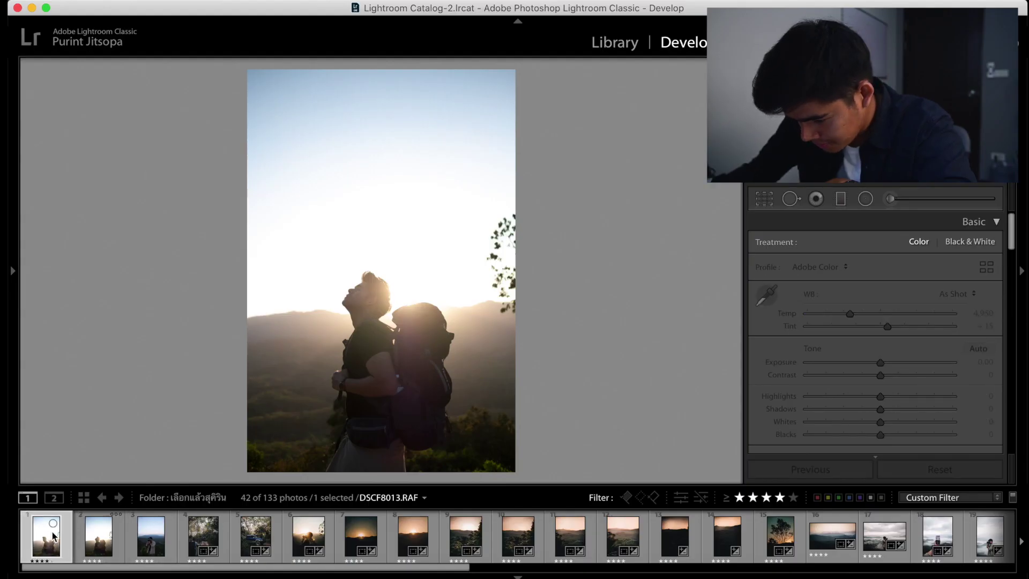
left_click(309, 536)
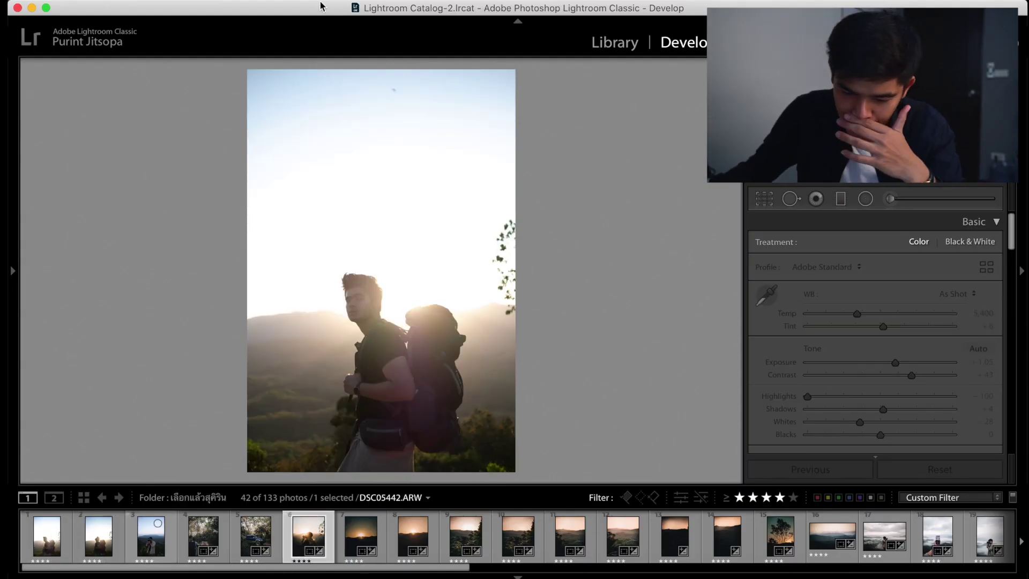
left_click(270, 6)
left_click(321, 76)
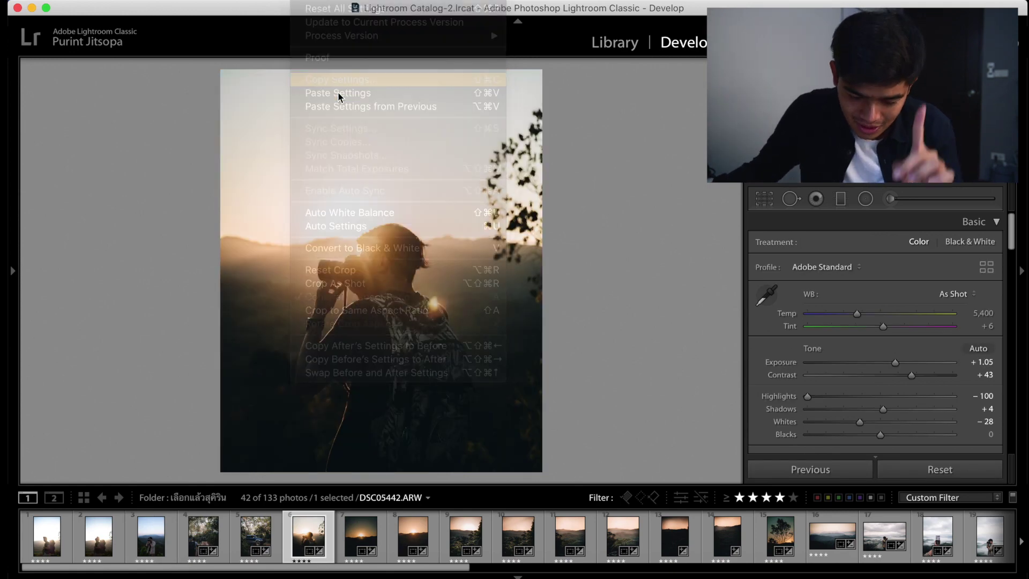
key("Return")
left_click(47, 536)
left_click(271, 6)
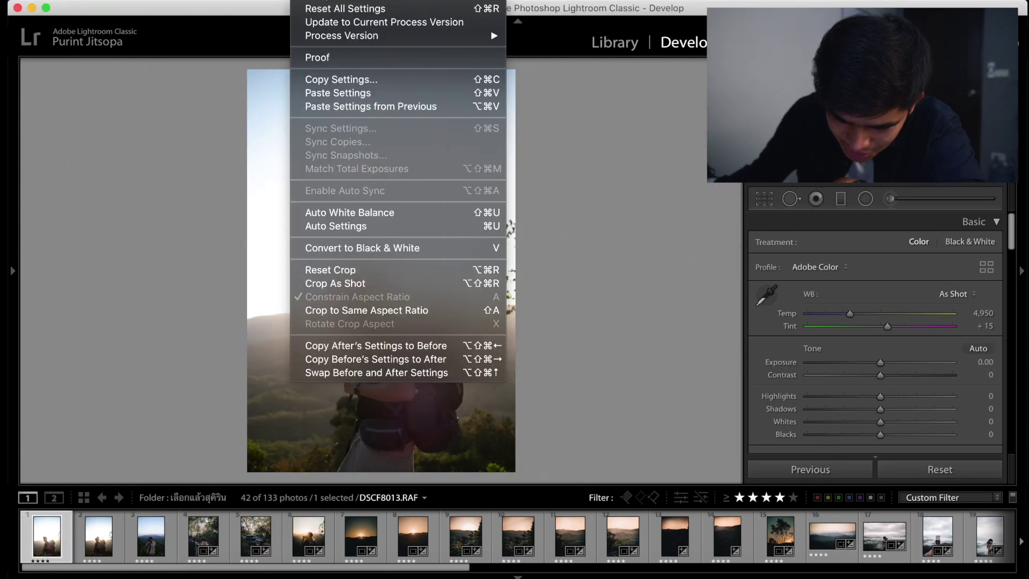
left_click(370, 94)
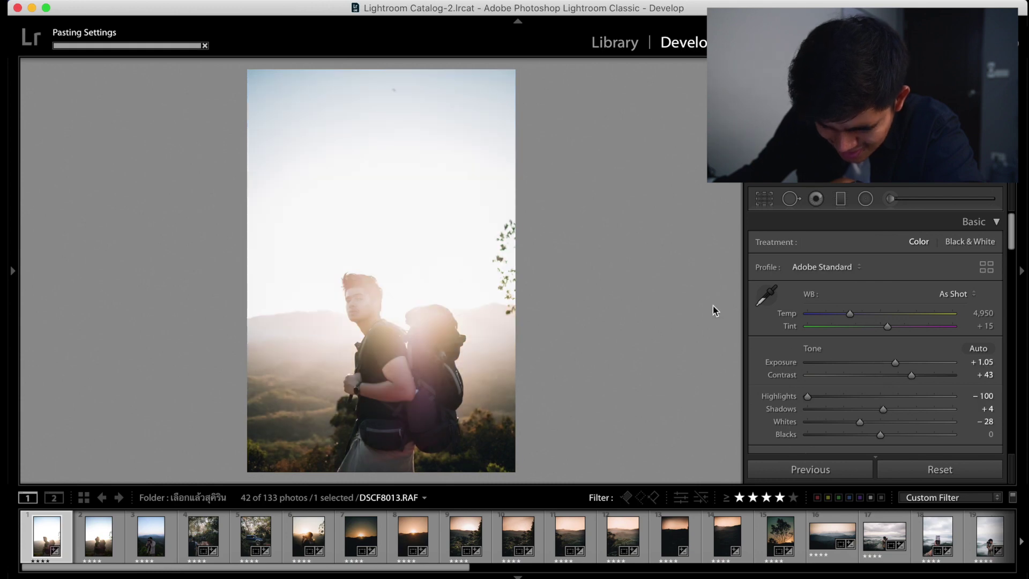
Set DSCF8013's exposure to -0.15 and aqua saturation to -100, and mute the sky's blues.
left_click_drag(894, 364, 878, 363)
scroll(857, 346, "down", 15)
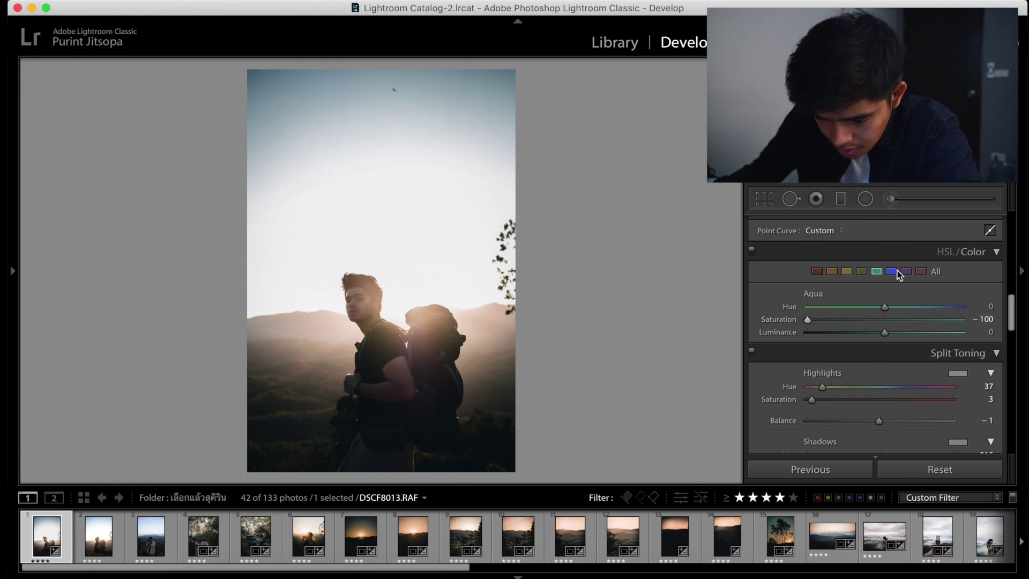
scroll(808, 320, "up", 15)
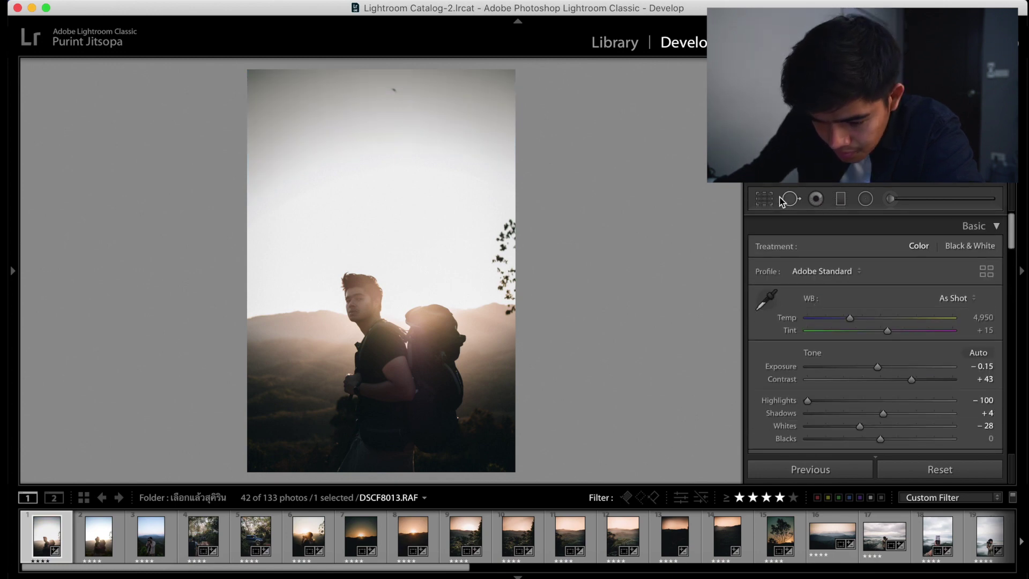
Crop DSCF8013 to the 4x5 / 8x10 aspect ratio.
key("r")
left_click(936, 244)
left_click(923, 283)
key("Return")
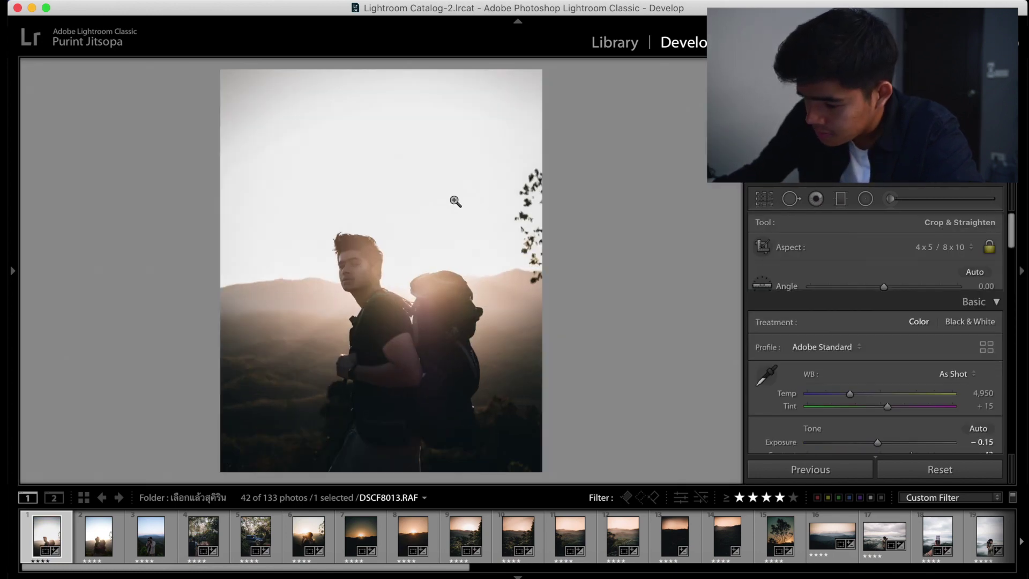
Set DSCF8013's contrast to +69, shadows to +53 and tint to +13, and readjust its exposure.
mouse_move(878, 363)
left_mouse_down()
mouse_move(845, 364)
mouse_move(879, 362)
mouse_move(864, 363)
left_mouse_up()
left_click_drag(883, 409, 919, 412)
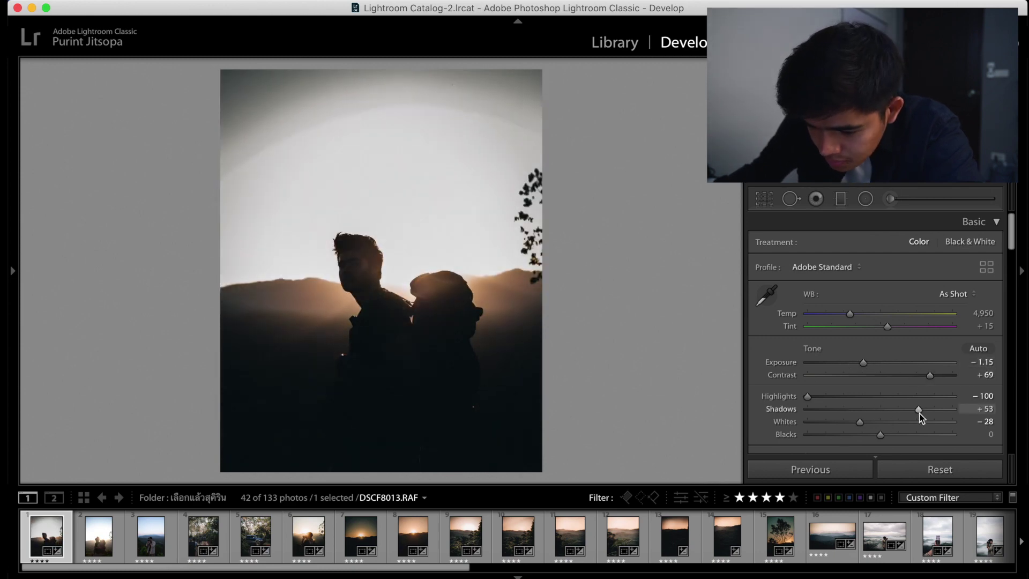
left_click_drag(864, 358, 884, 327)
Set DSCF8013's red hue to -19, saturation to +7 and luminance to +31, checking the skin up close.
scroll(879, 328, "down", 5)
scroll(879, 328, "down", 5)
key("z")
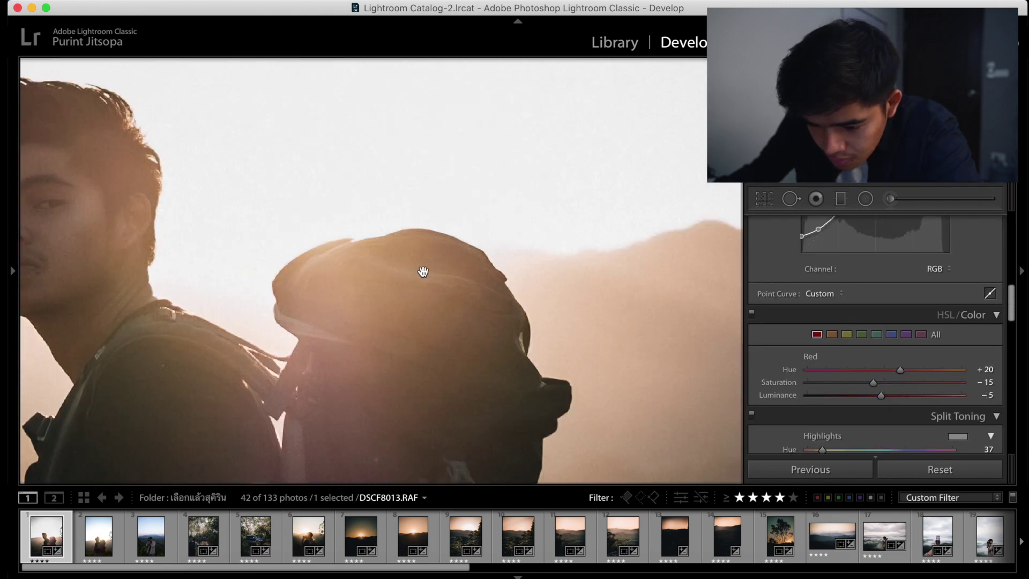
left_click_drag(872, 368, 875, 370)
left_click_drag(874, 382, 909, 395)
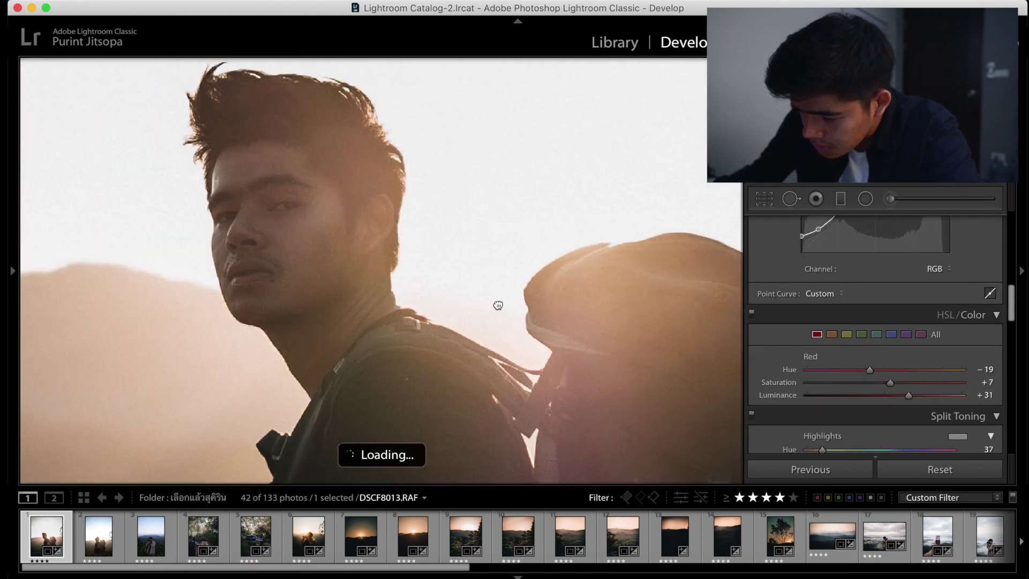
left_click(517, 311)
Add a radial filter over the backpacker's body with adjusted tint and exposure, and set DSCF8013's overall exposure to -0.50.
key("shift+m")
left_click_drag(404, 375, 476, 417)
left_click_drag(883, 271, 880, 294)
left_click(866, 200)
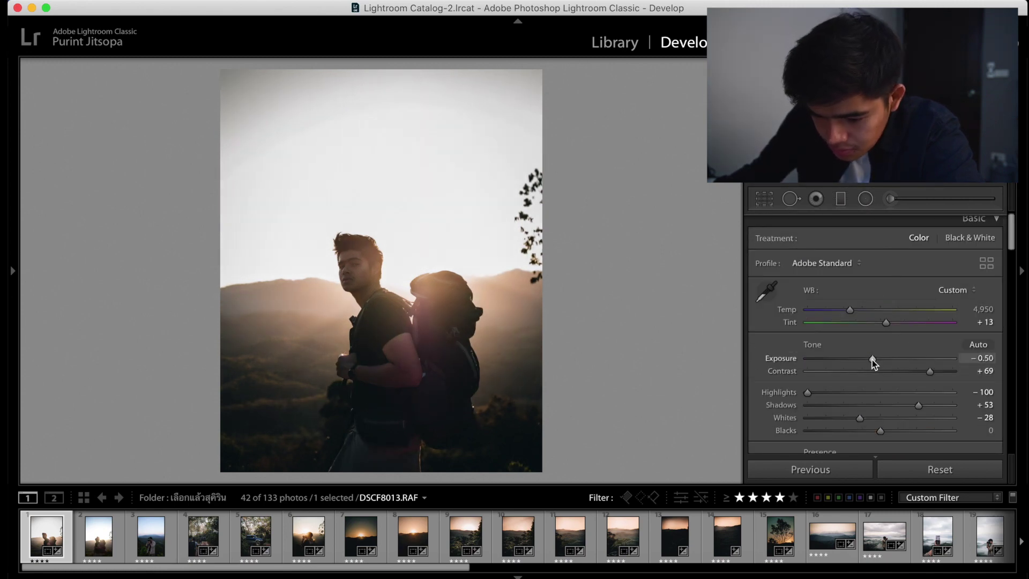
Tighten DSCF8013's crop slightly and compare the edit with the original.
left_click(764, 199)
left_click_drag(516, 102, 508, 114)
key("Return")
key("backslash")
key("backslash")
Review the whole set of edited travel photos in the Library grid for a consistent look.
left_click(13, 270)
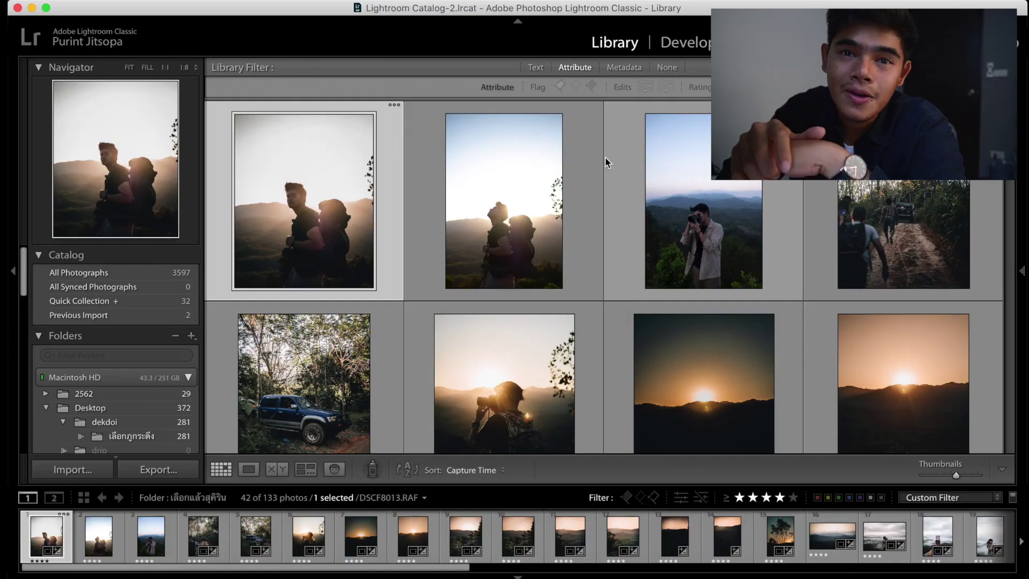
scroll(610, 164, "down", 5)
scroll(610, 164, "down", 3)
scroll(608, 161, "up", 10)
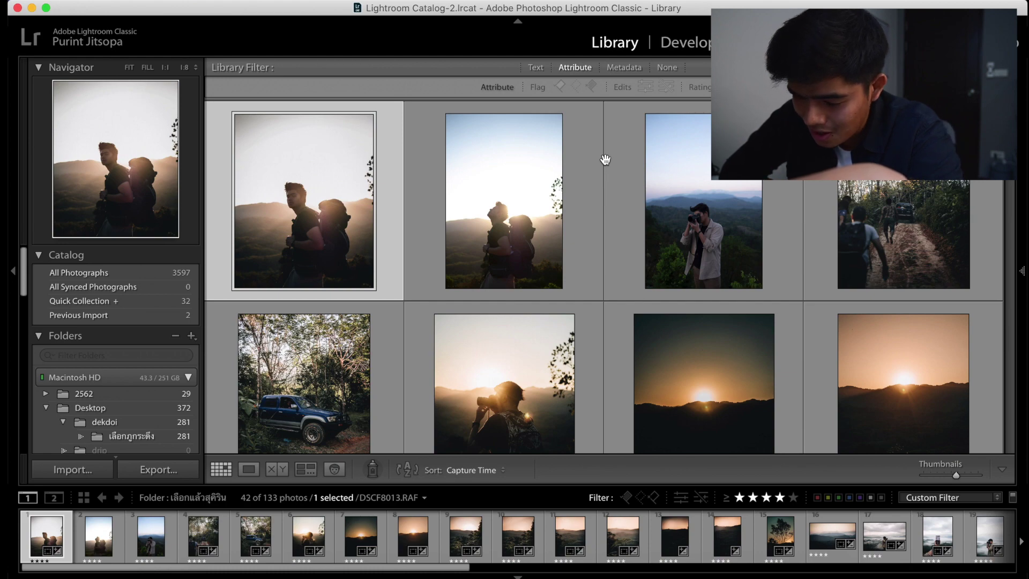
scroll(605, 160, "down", 10)
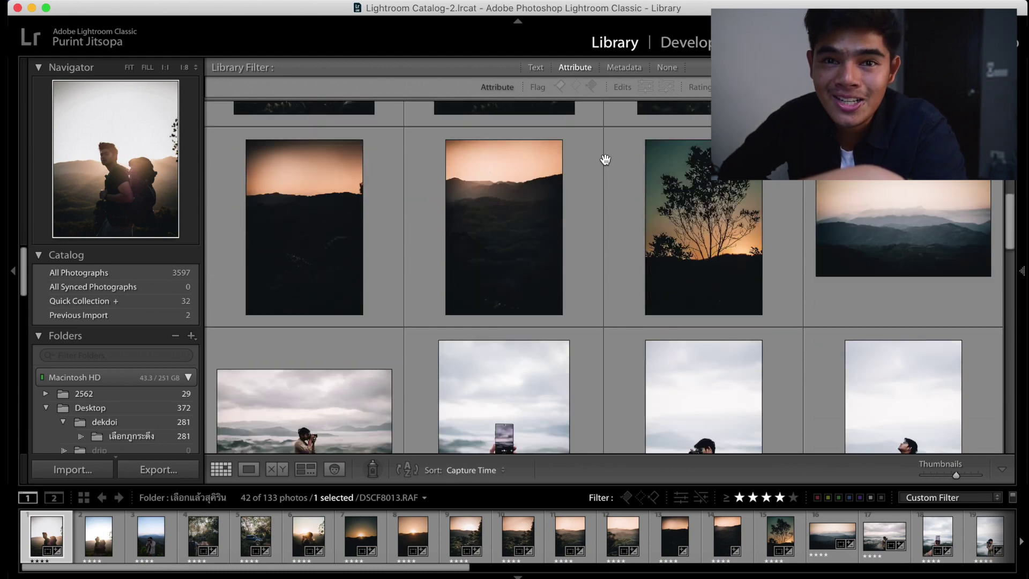
scroll(605, 159, "down", 10)
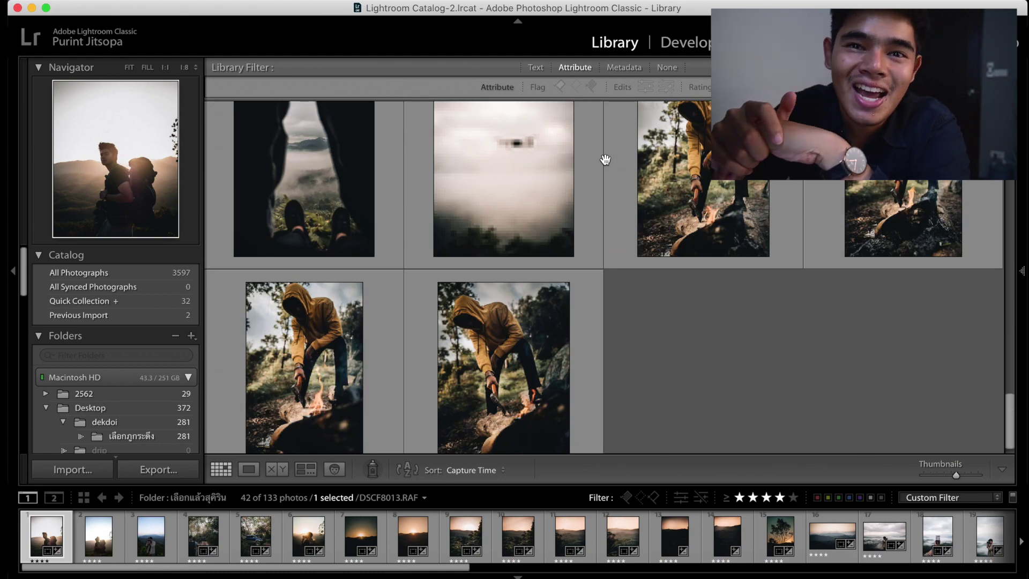